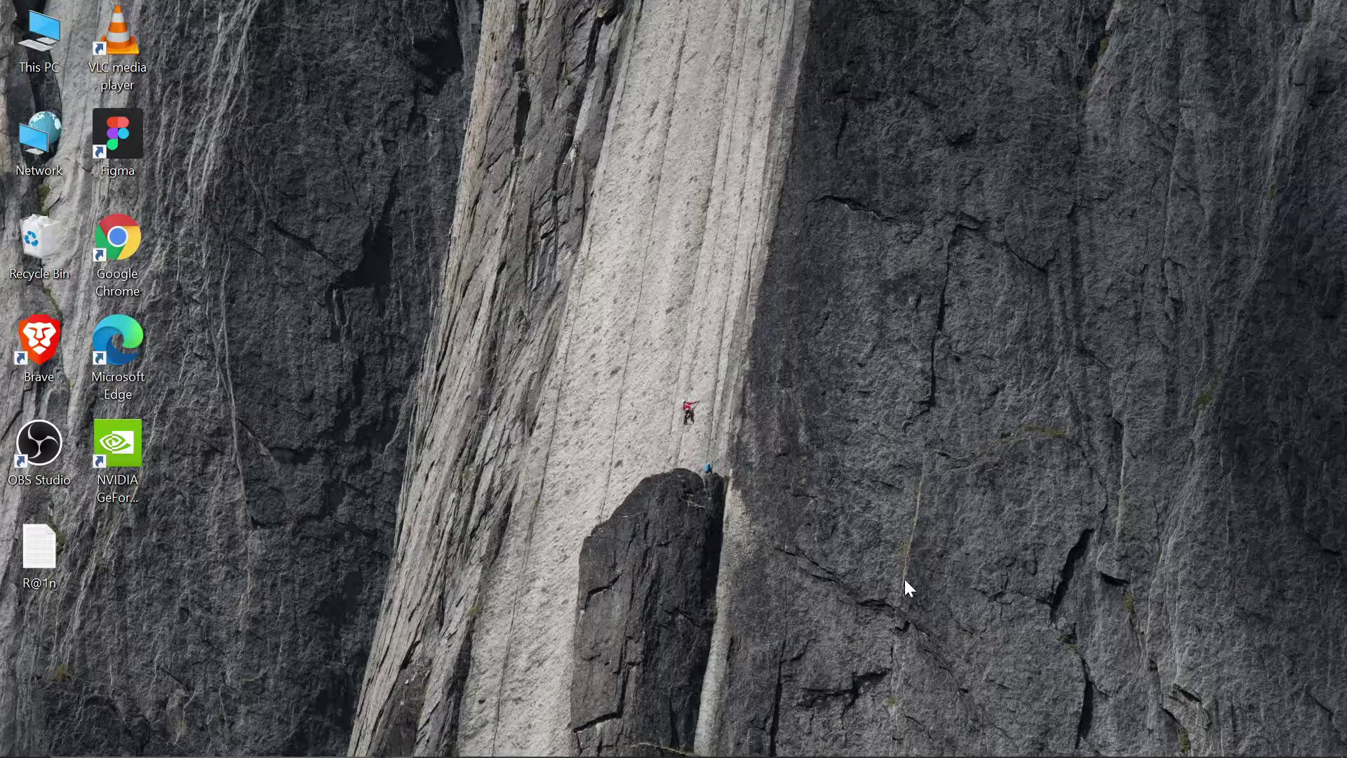
Bring the 'Untitled - Figma' window to the front from the Windows taskbar
mouse_move(758, 755)
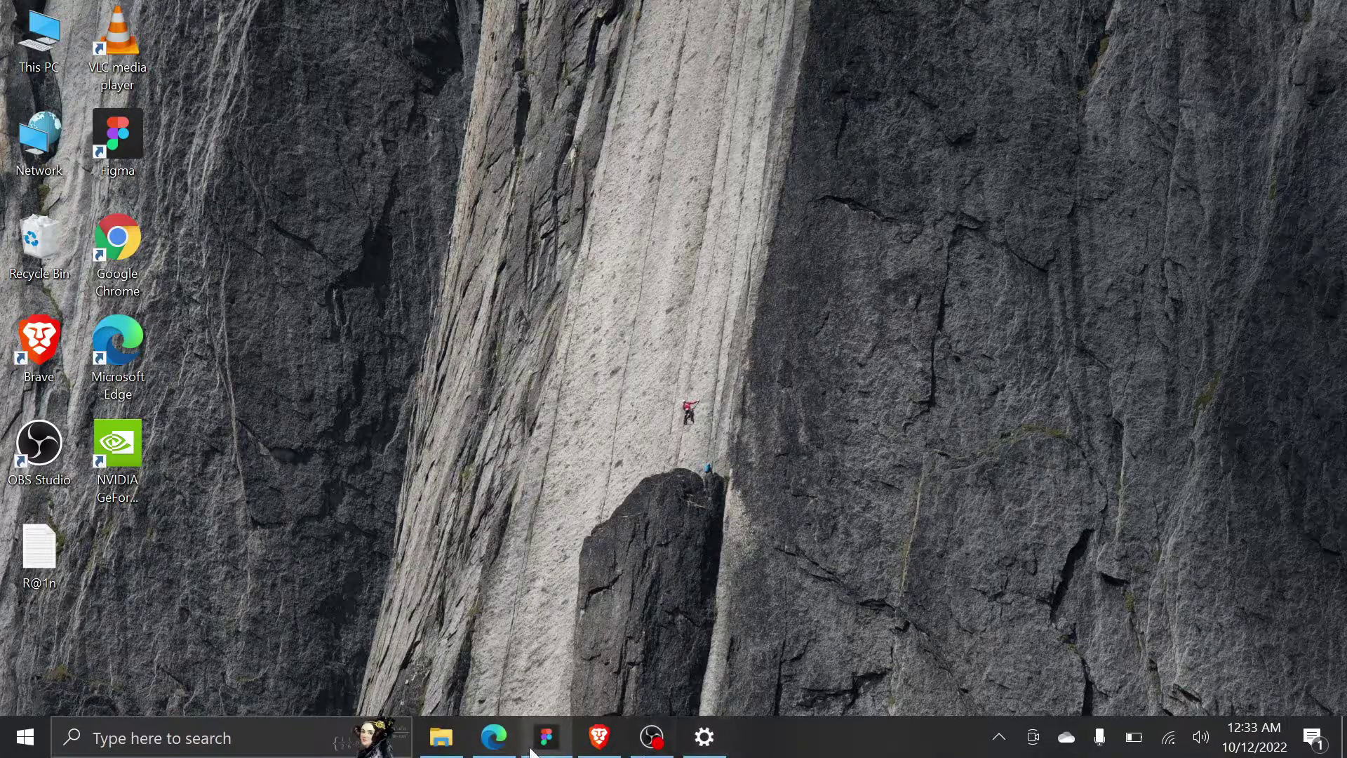
mouse_move(534, 753)
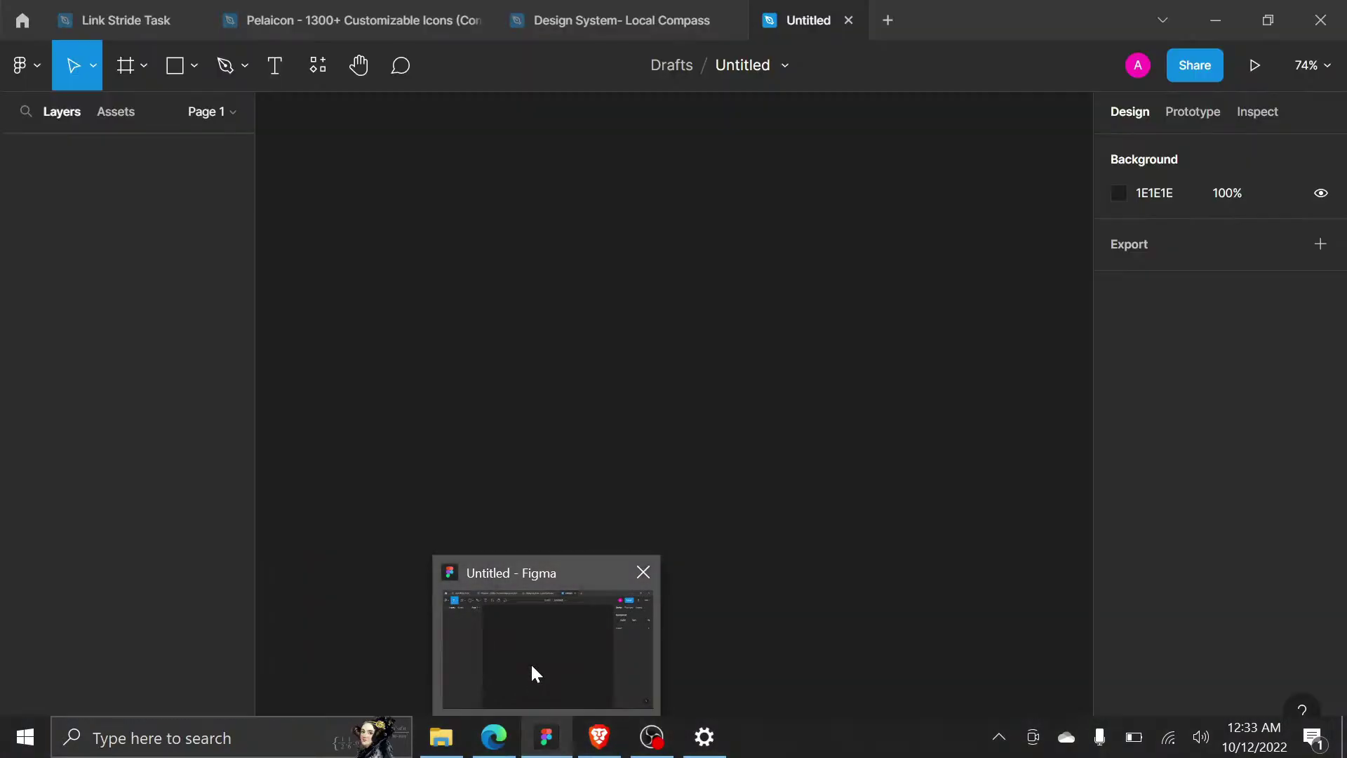
click(533, 674)
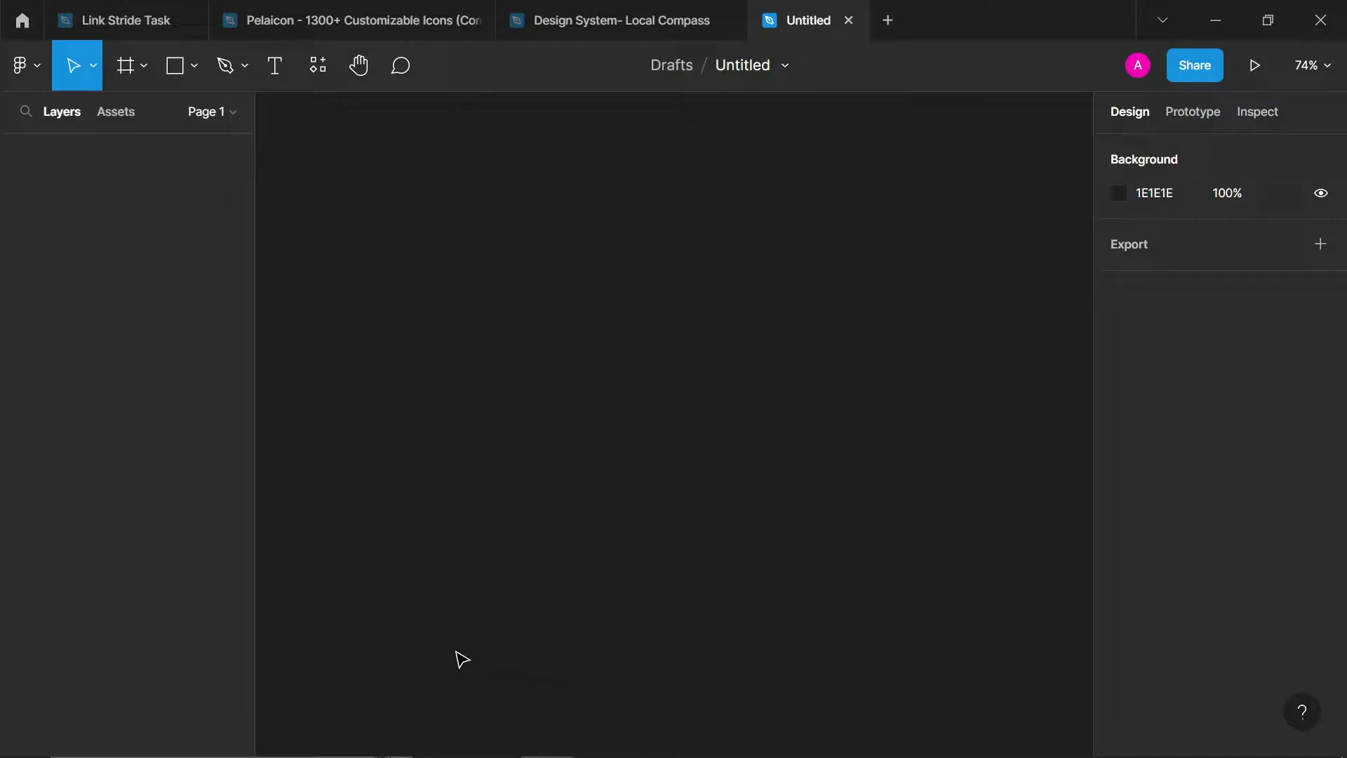
Open Figma's main menu and show the File submenu with its file commands
click(33, 74)
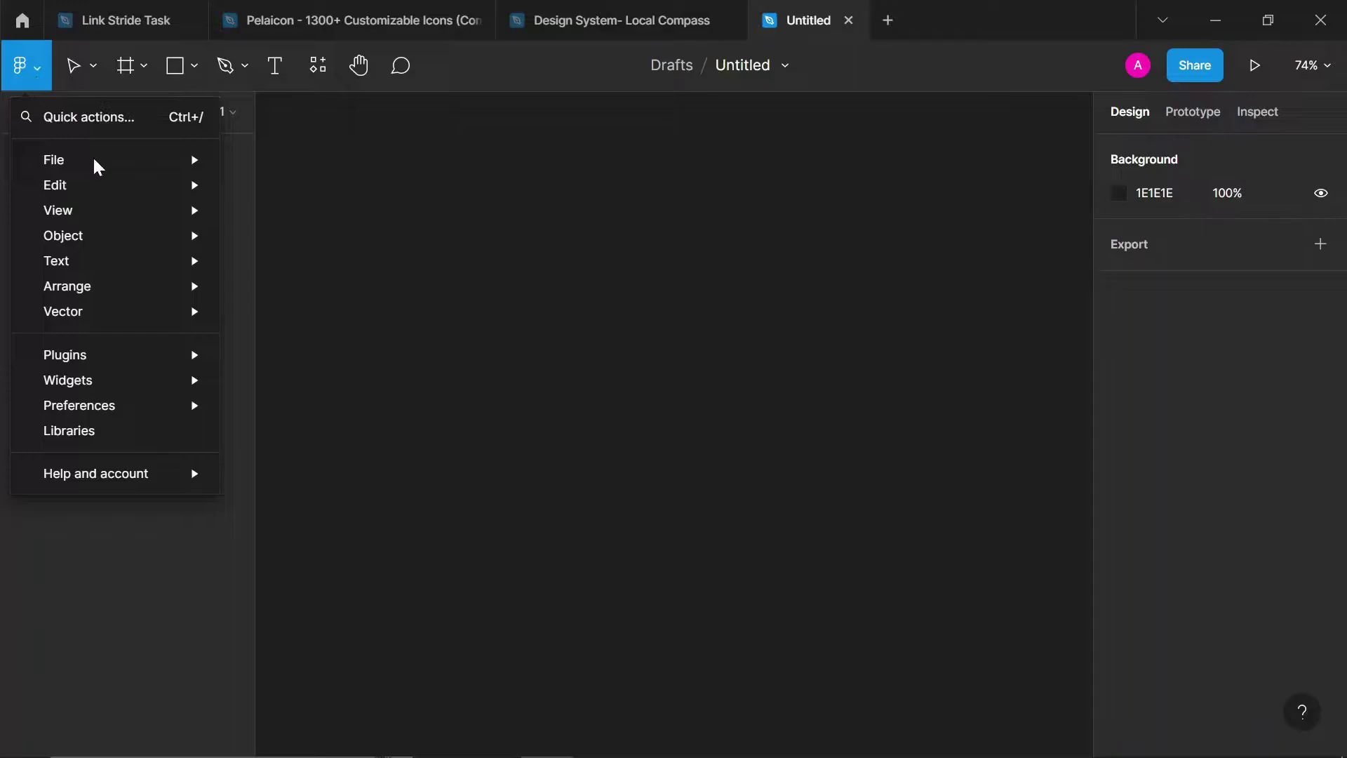
mouse_move(96, 167)
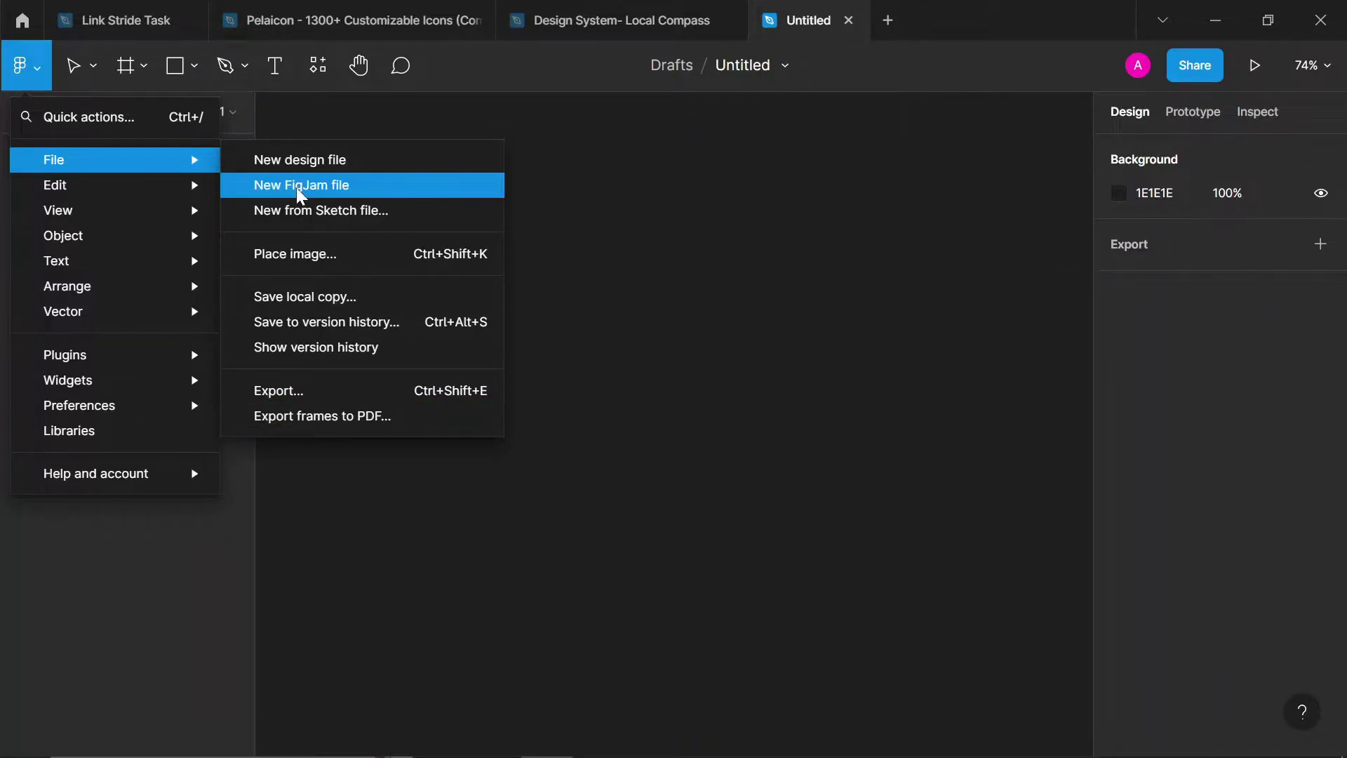
mouse_move(191, 186)
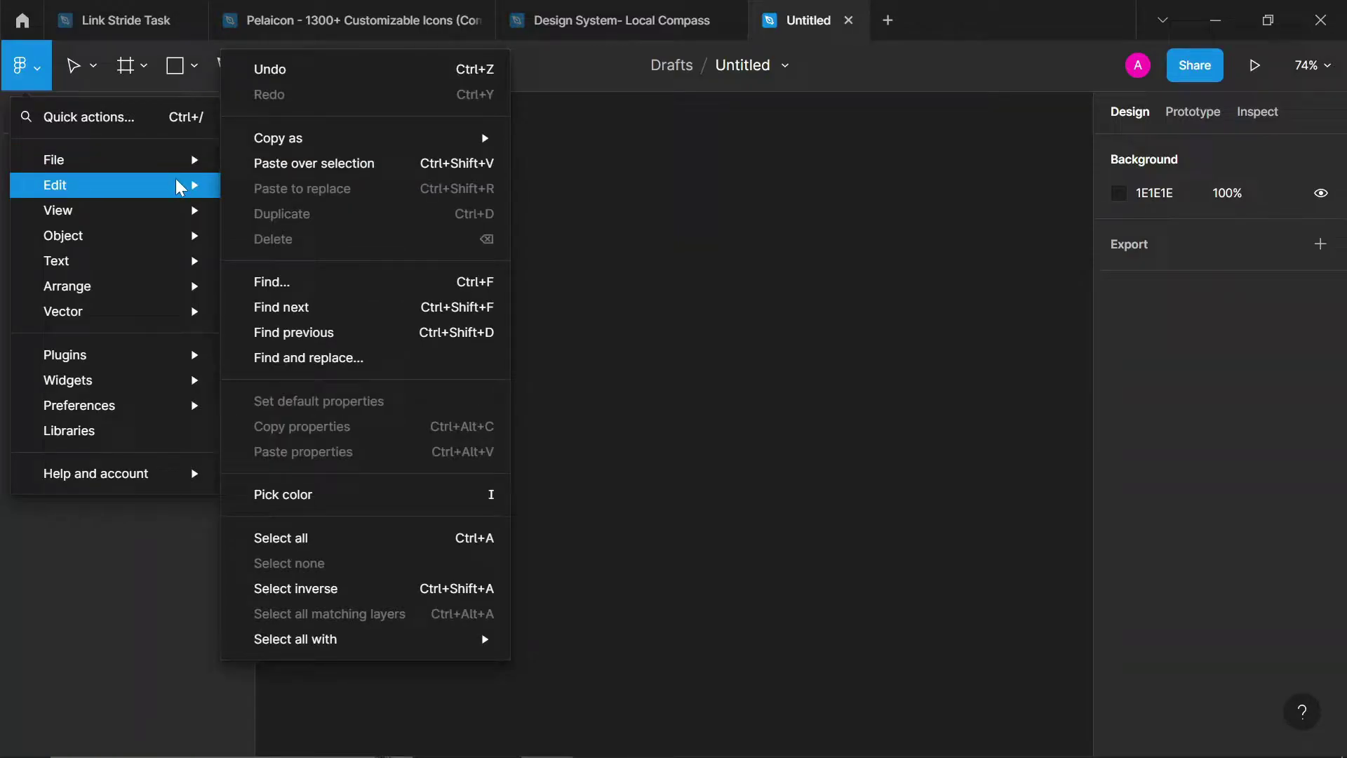
mouse_move(303, 144)
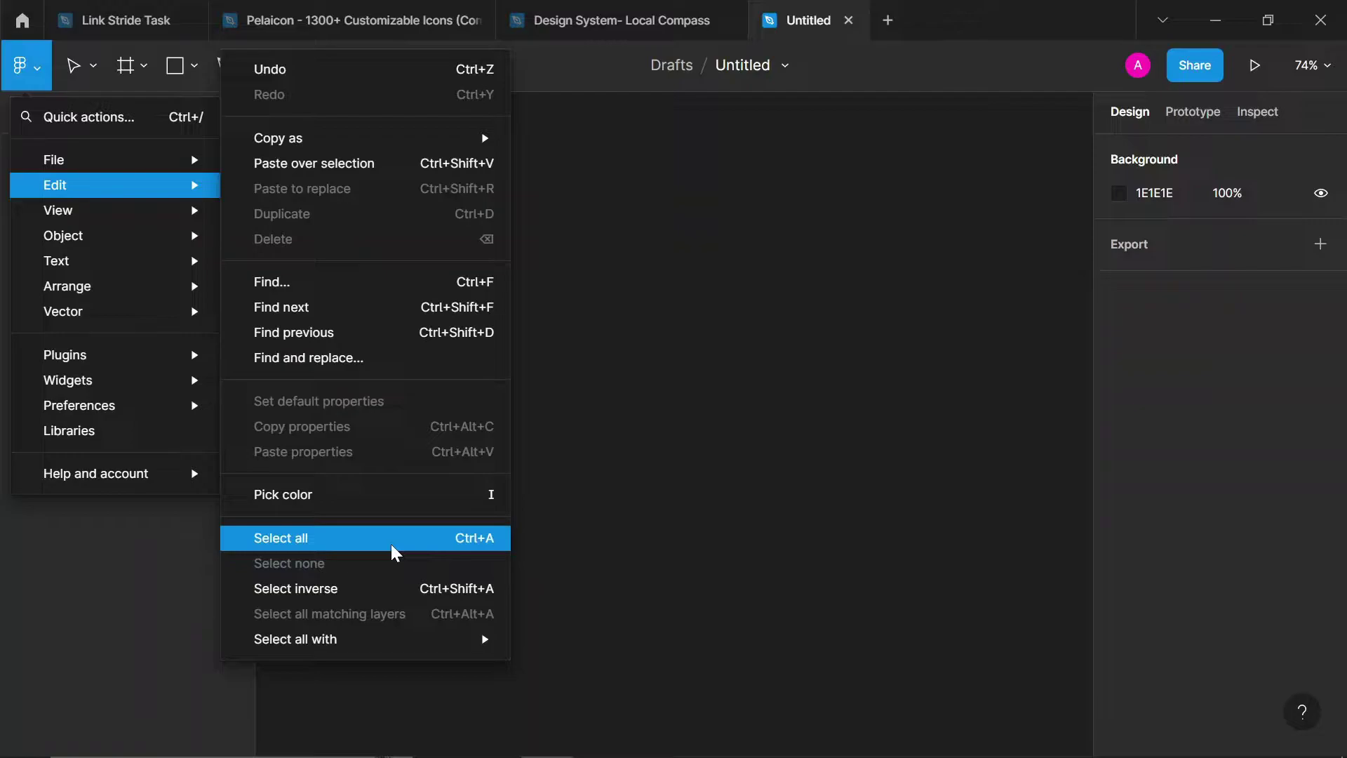
mouse_move(441, 638)
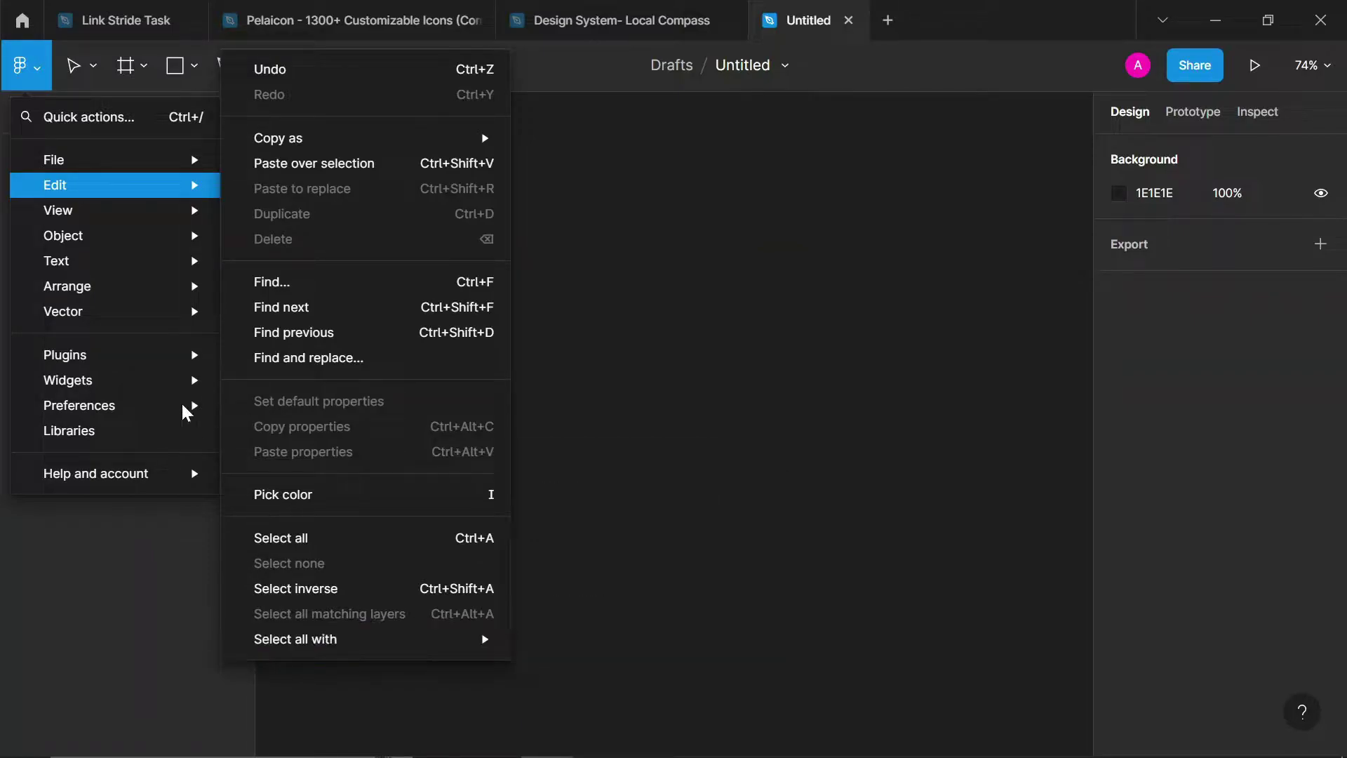
Turn the canvas rulers on from View > Rulers, then turn them off again
mouse_move(179, 221)
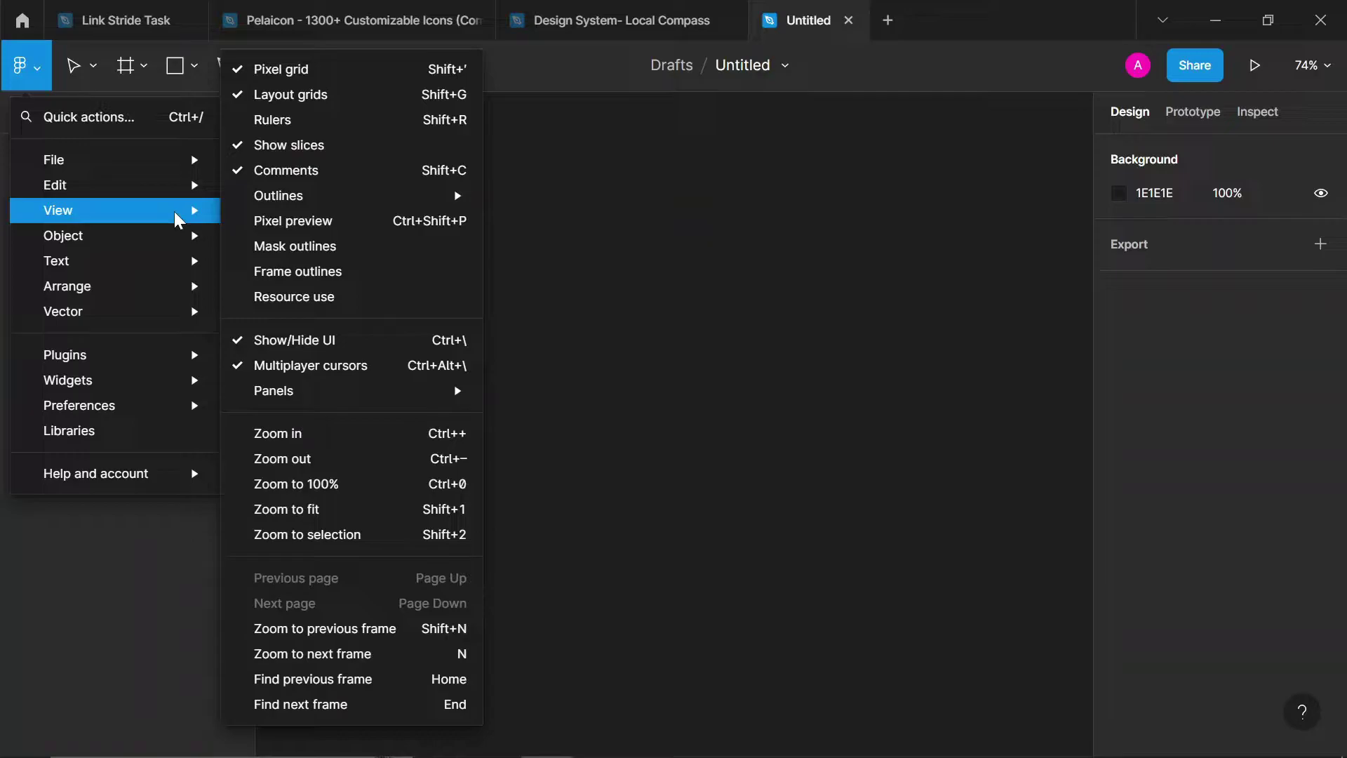
click(237, 119)
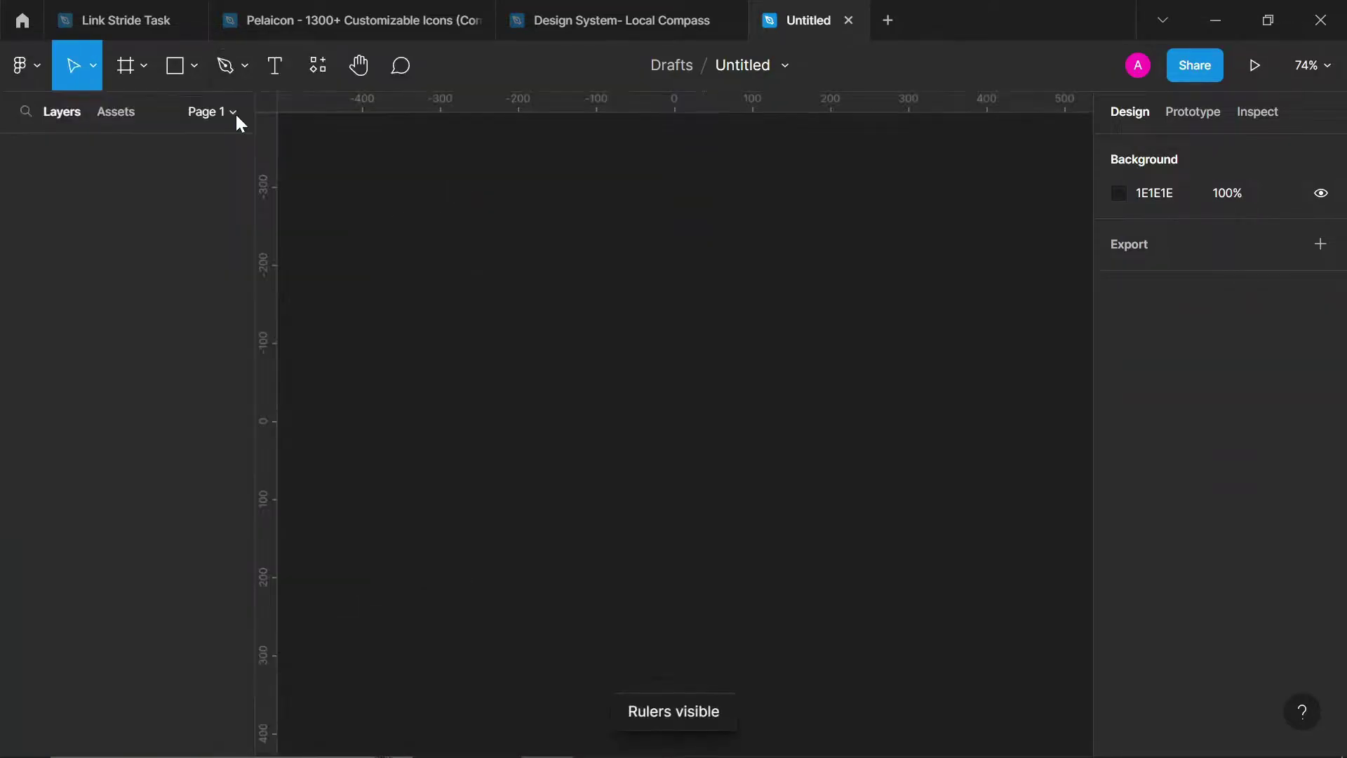
click(37, 63)
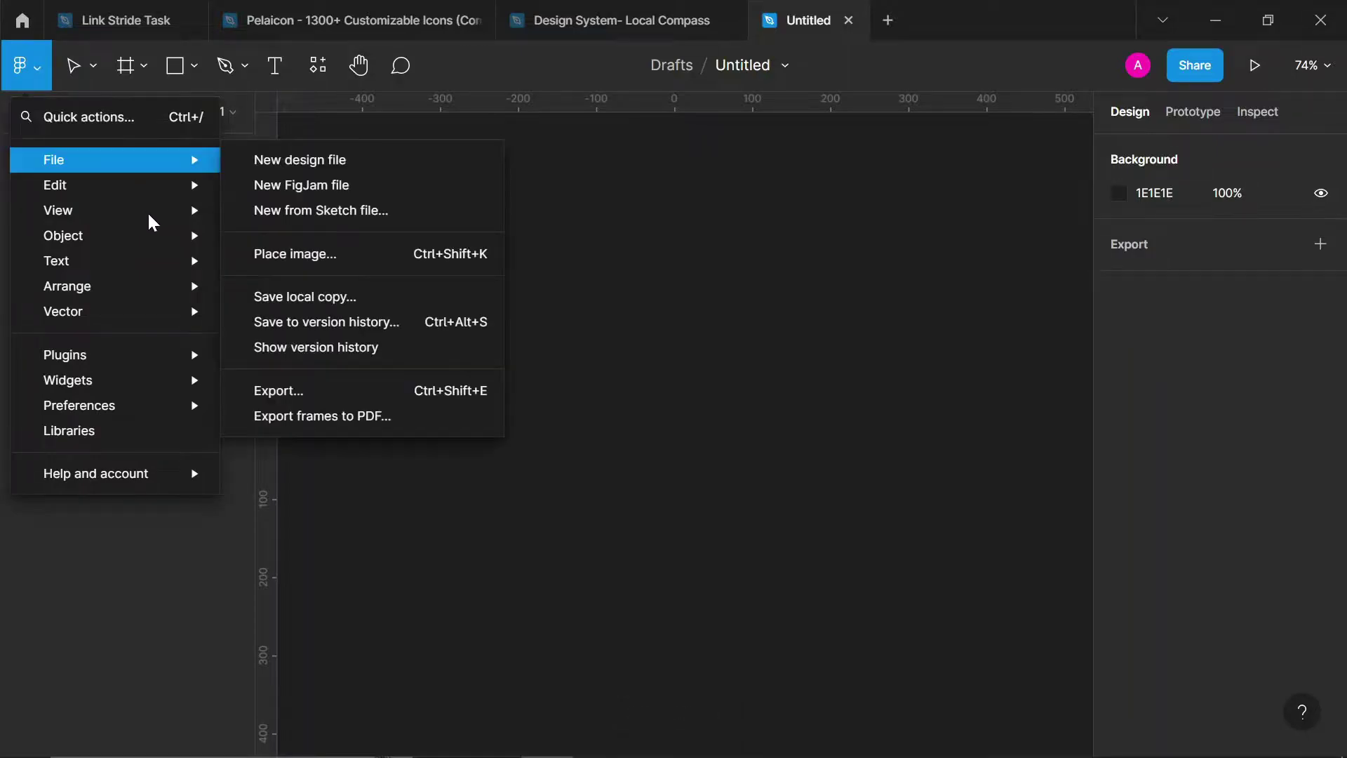
mouse_move(150, 216)
click(242, 124)
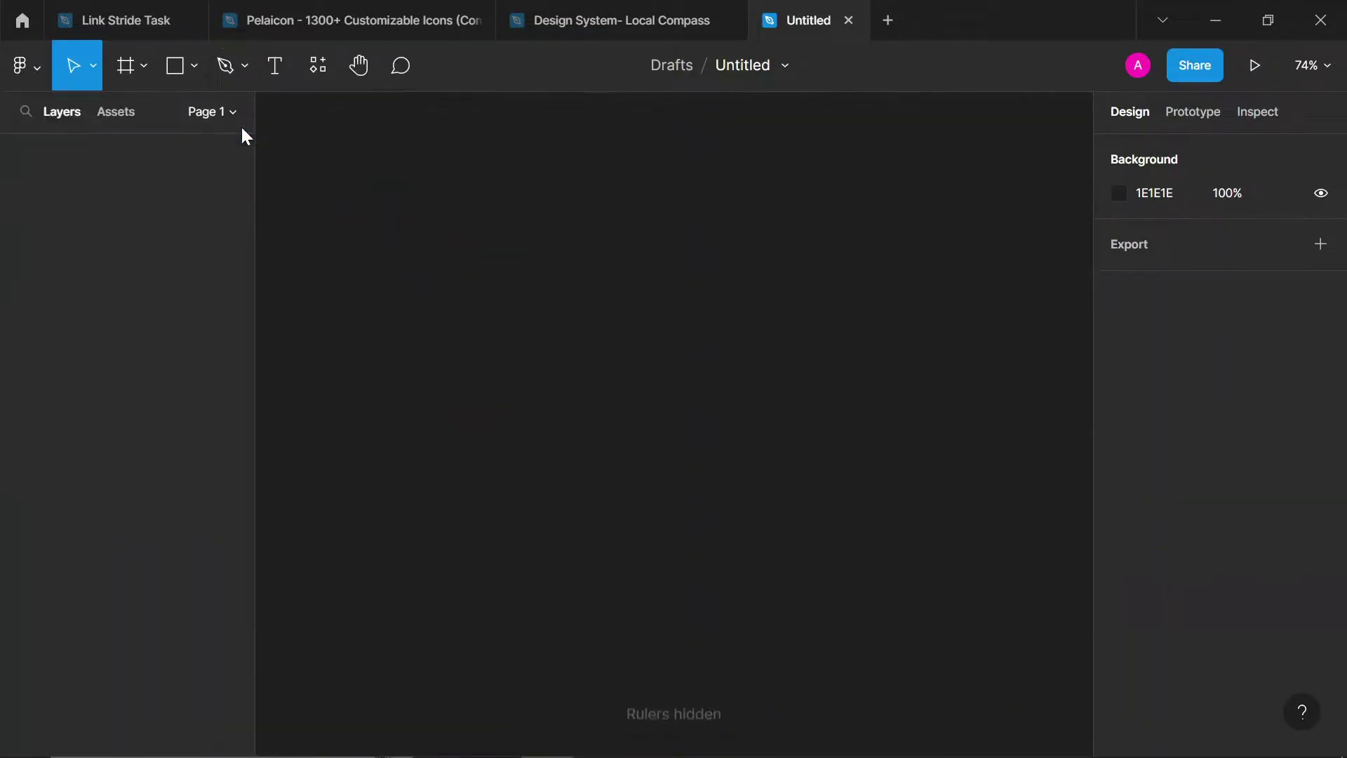
Reopen the main menu and browse the View options on to the Object menu
click(32, 61)
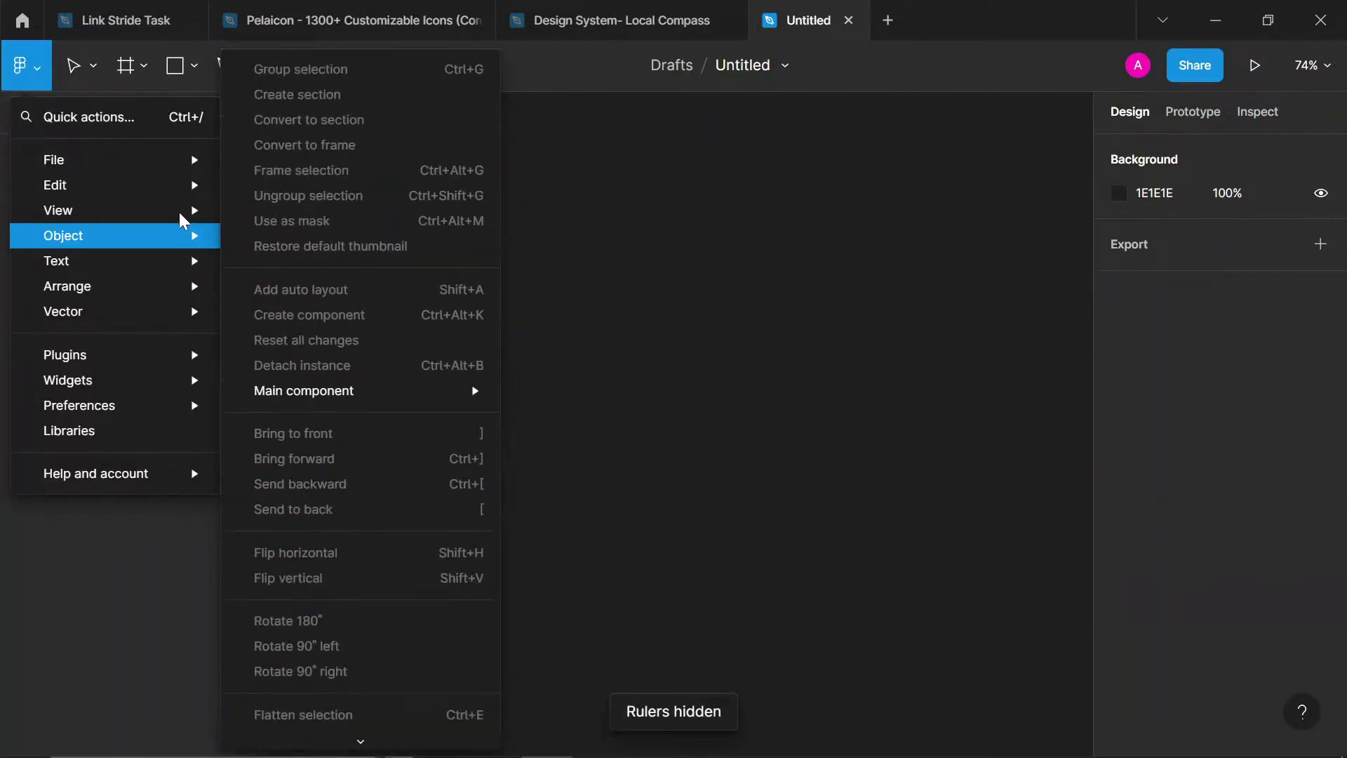
mouse_move(183, 212)
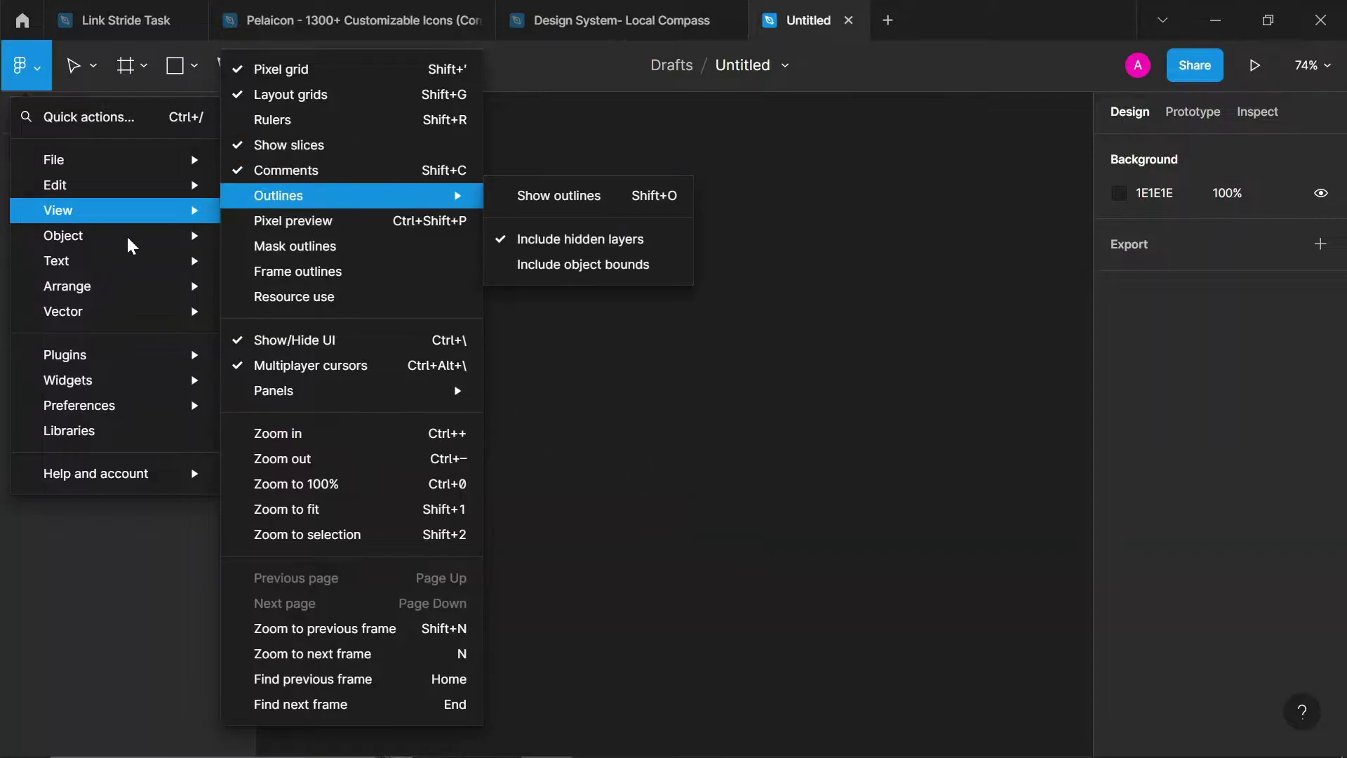
mouse_move(126, 235)
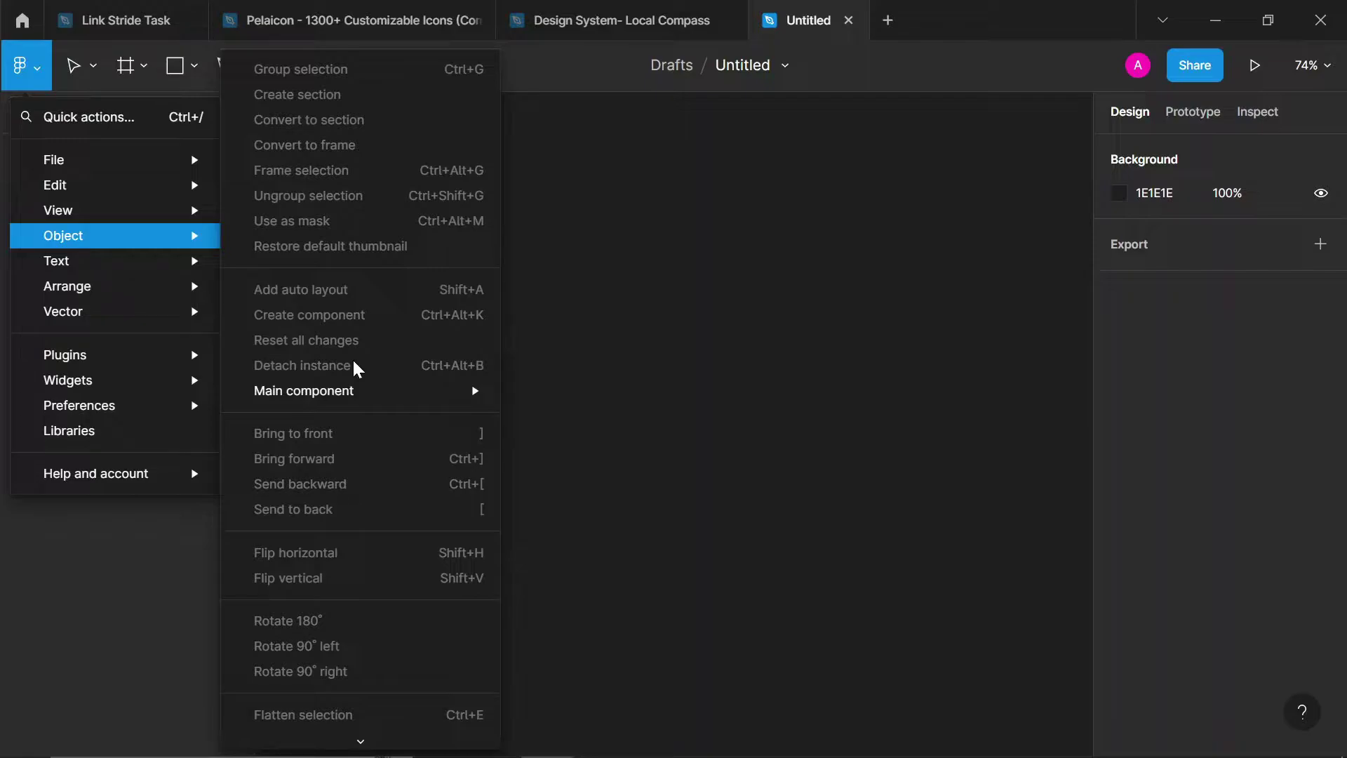
Browse the main menu's Object submenu, including its Main component commands
mouse_move(388, 390)
Step through the Text, Arrange and Vector submenus to the Plugins list with Iconify and Material Symbols
mouse_move(184, 264)
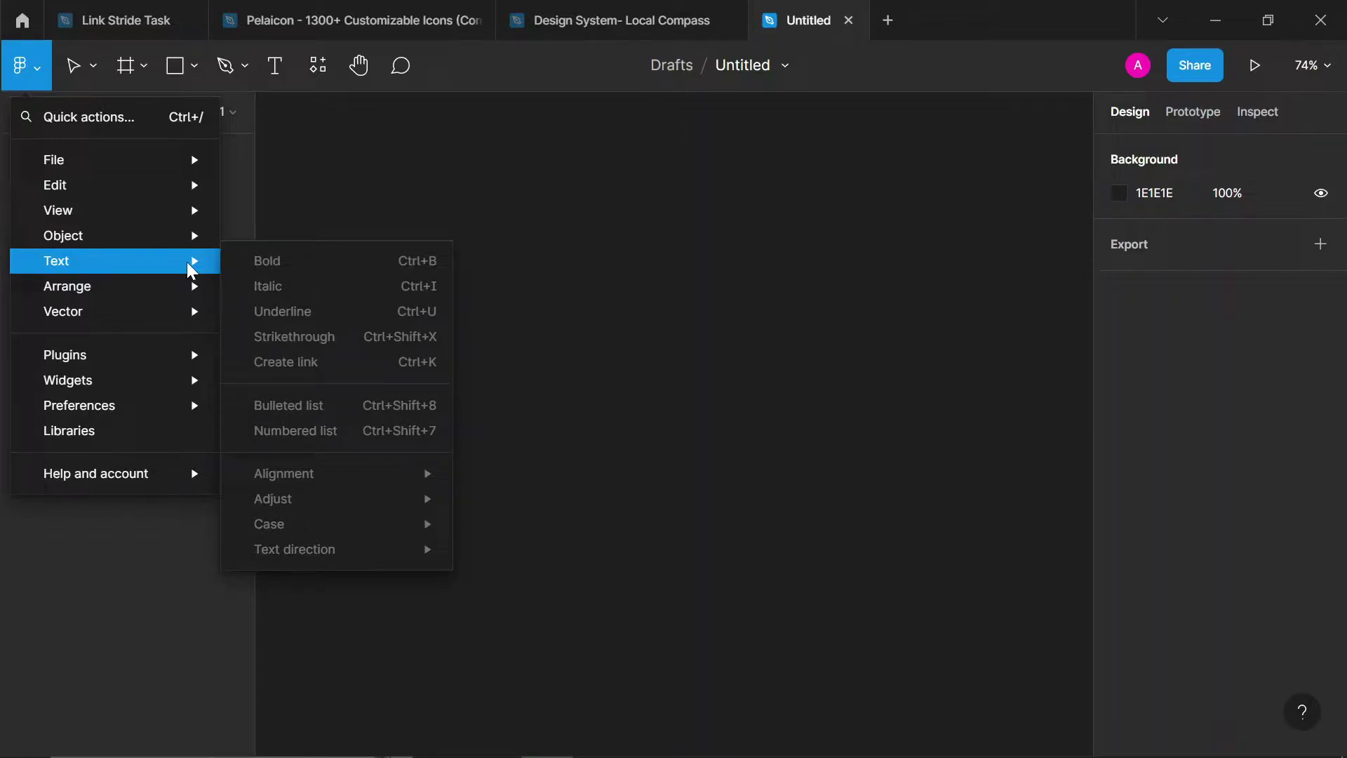
mouse_move(182, 294)
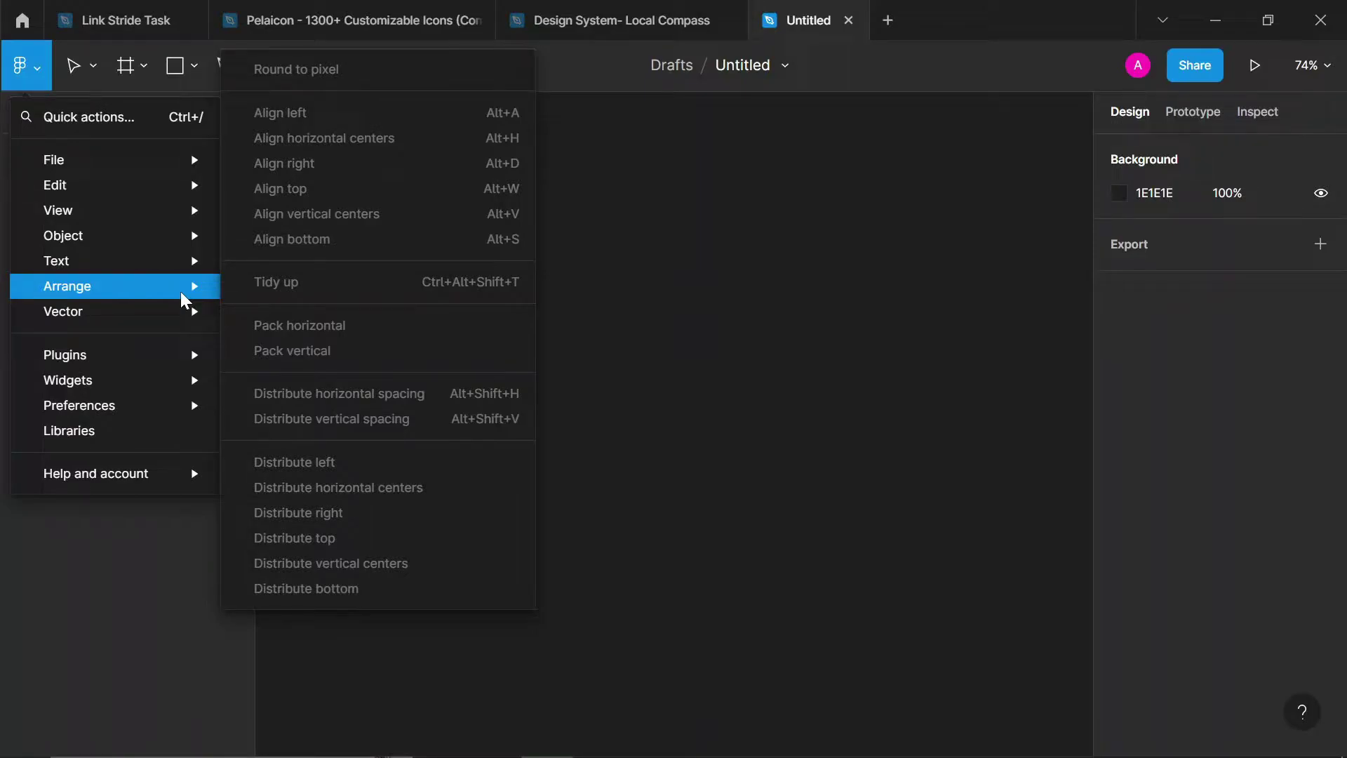
mouse_move(174, 323)
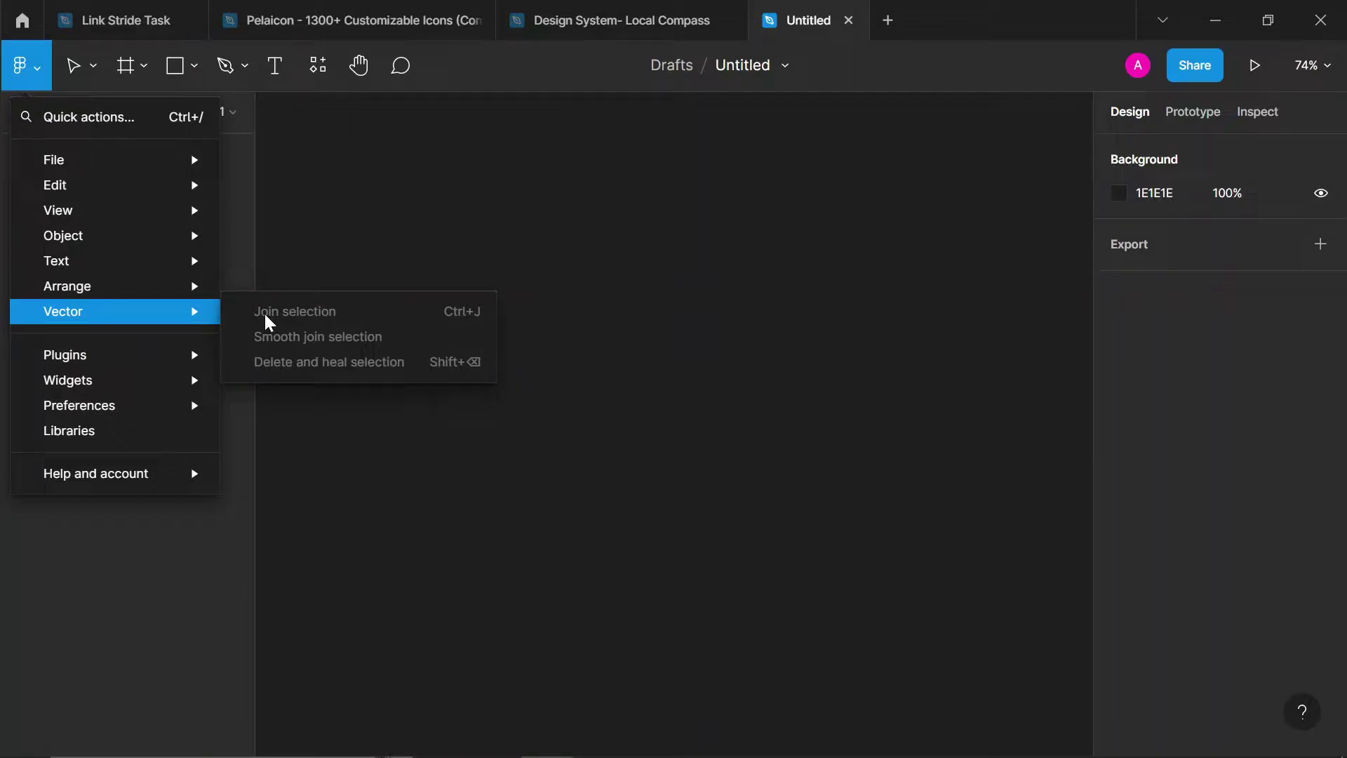
mouse_move(195, 360)
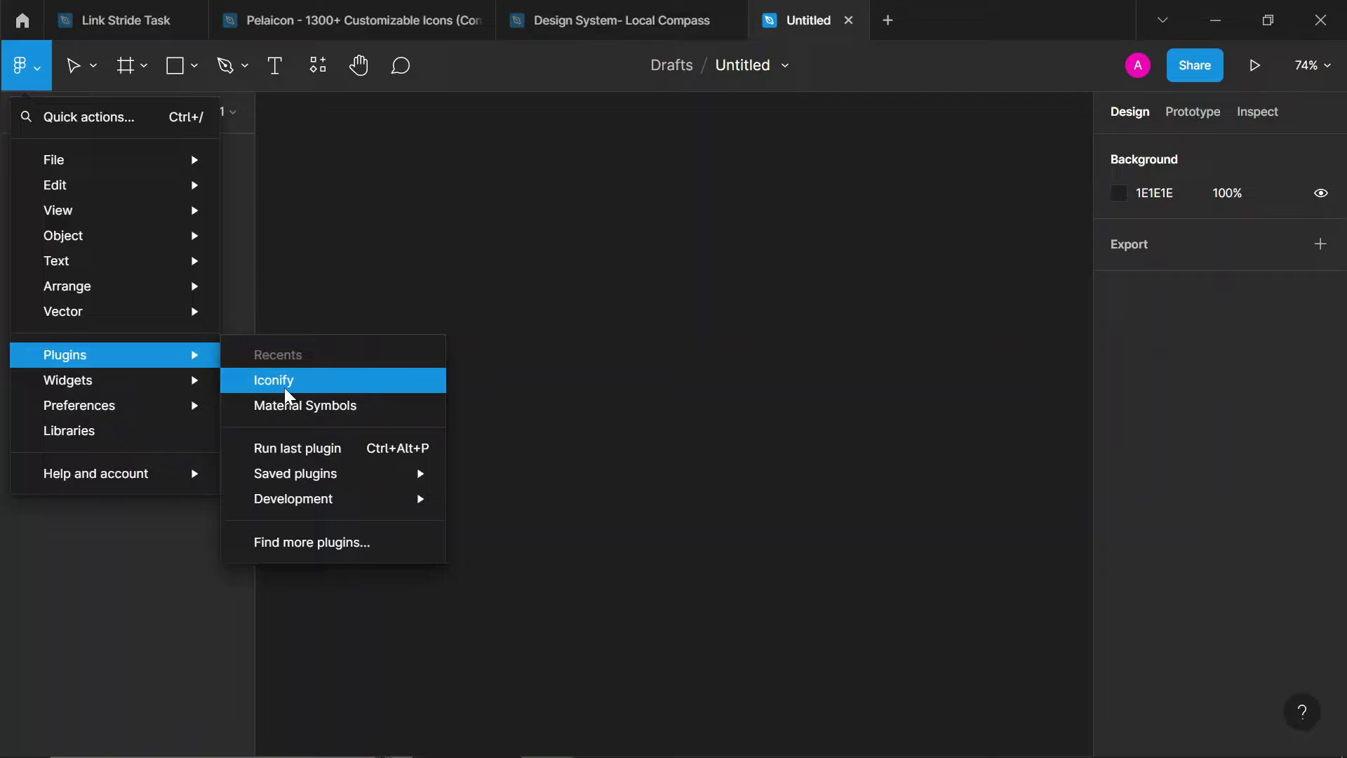
Look over the Widgets and Preferences entries in the main menu
mouse_move(208, 381)
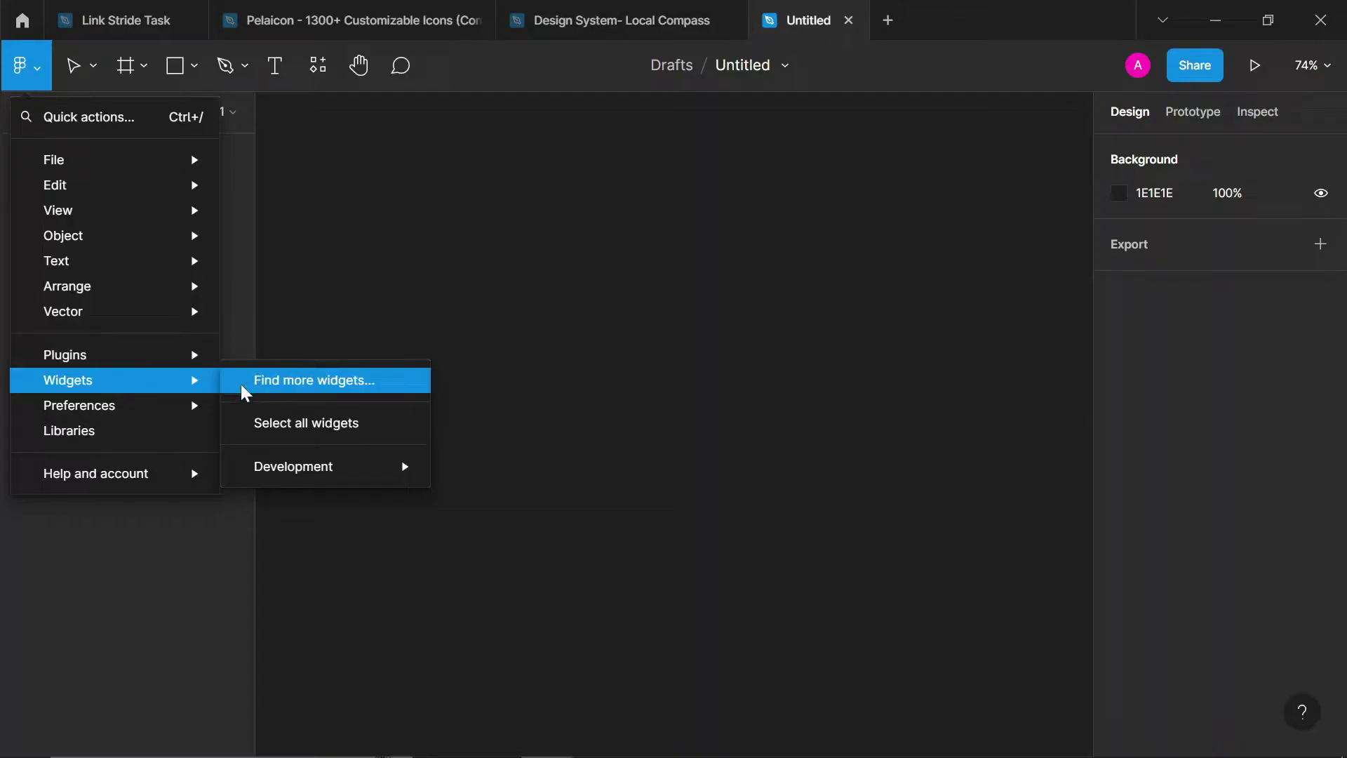
mouse_move(200, 410)
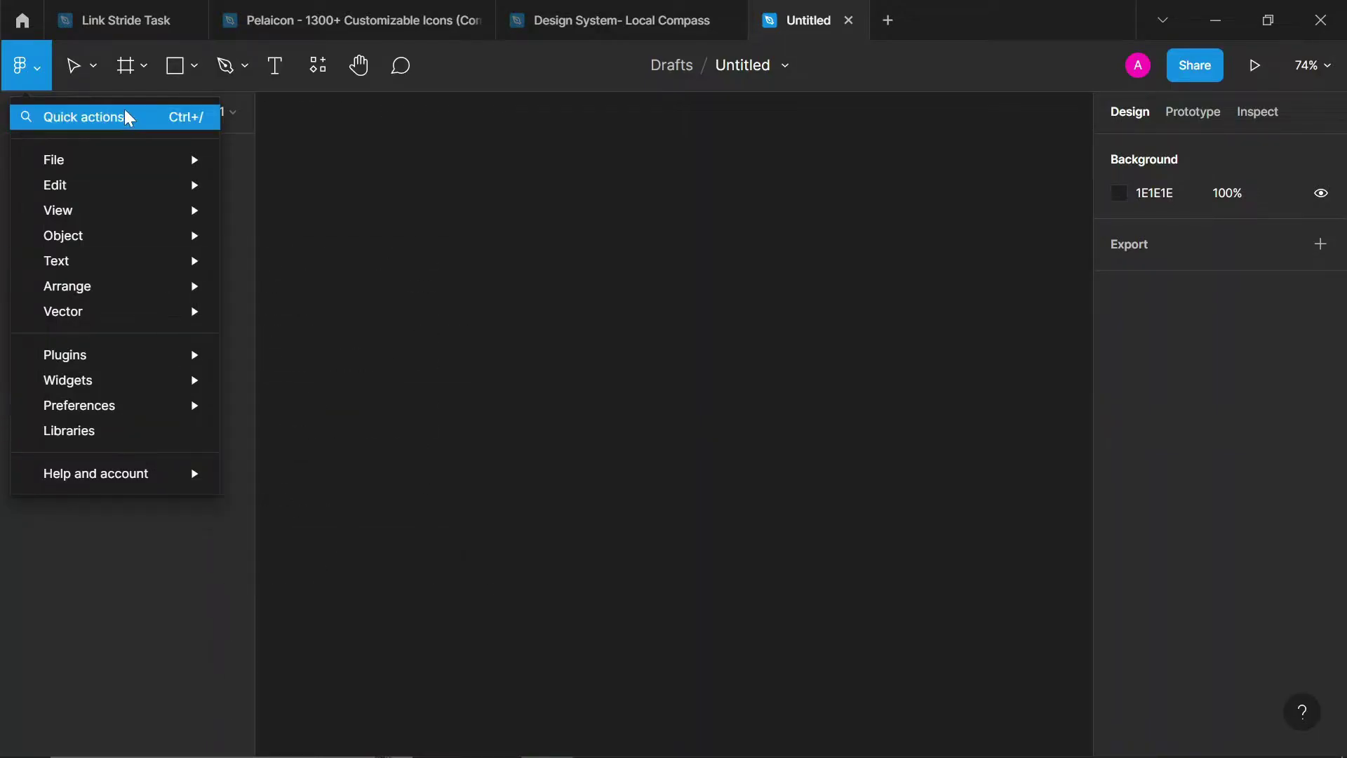
Close the main menu and look through the move and scale tool options
click(85, 68)
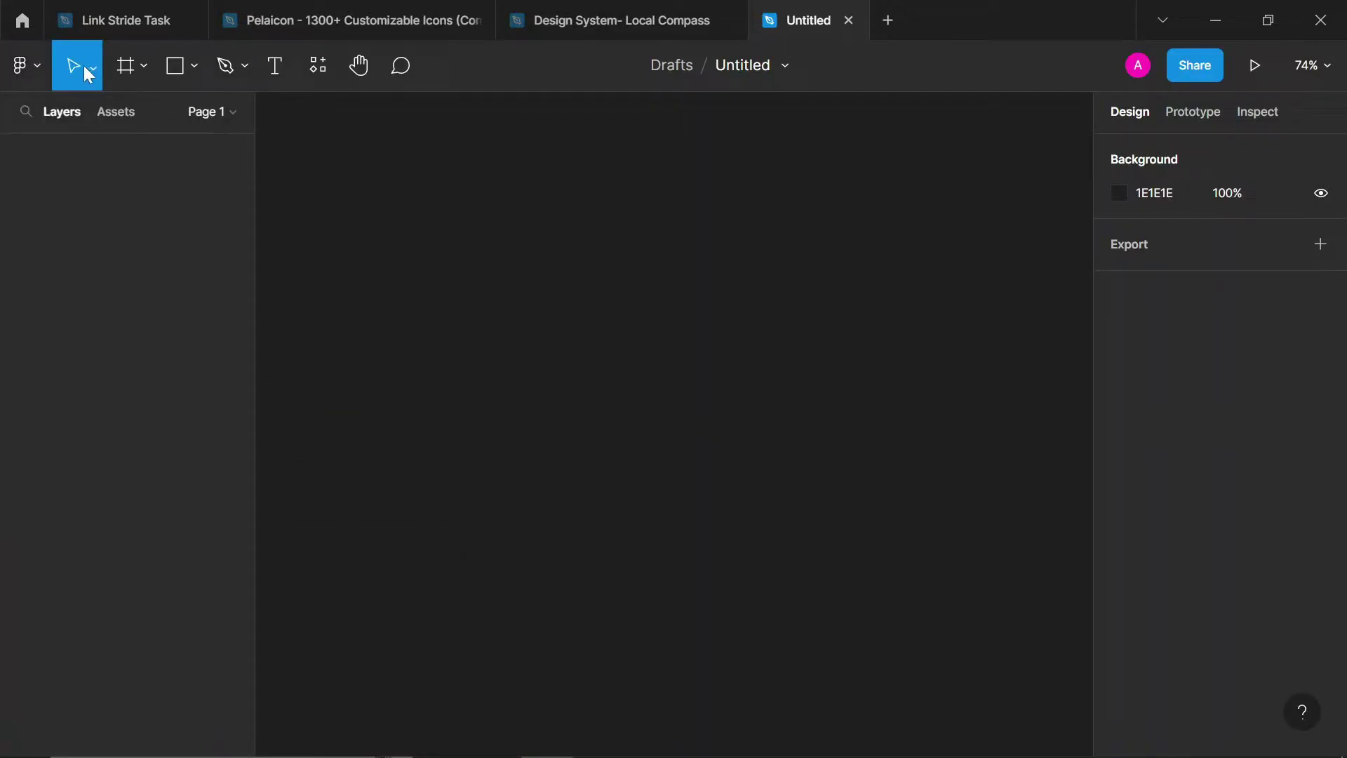
click(95, 67)
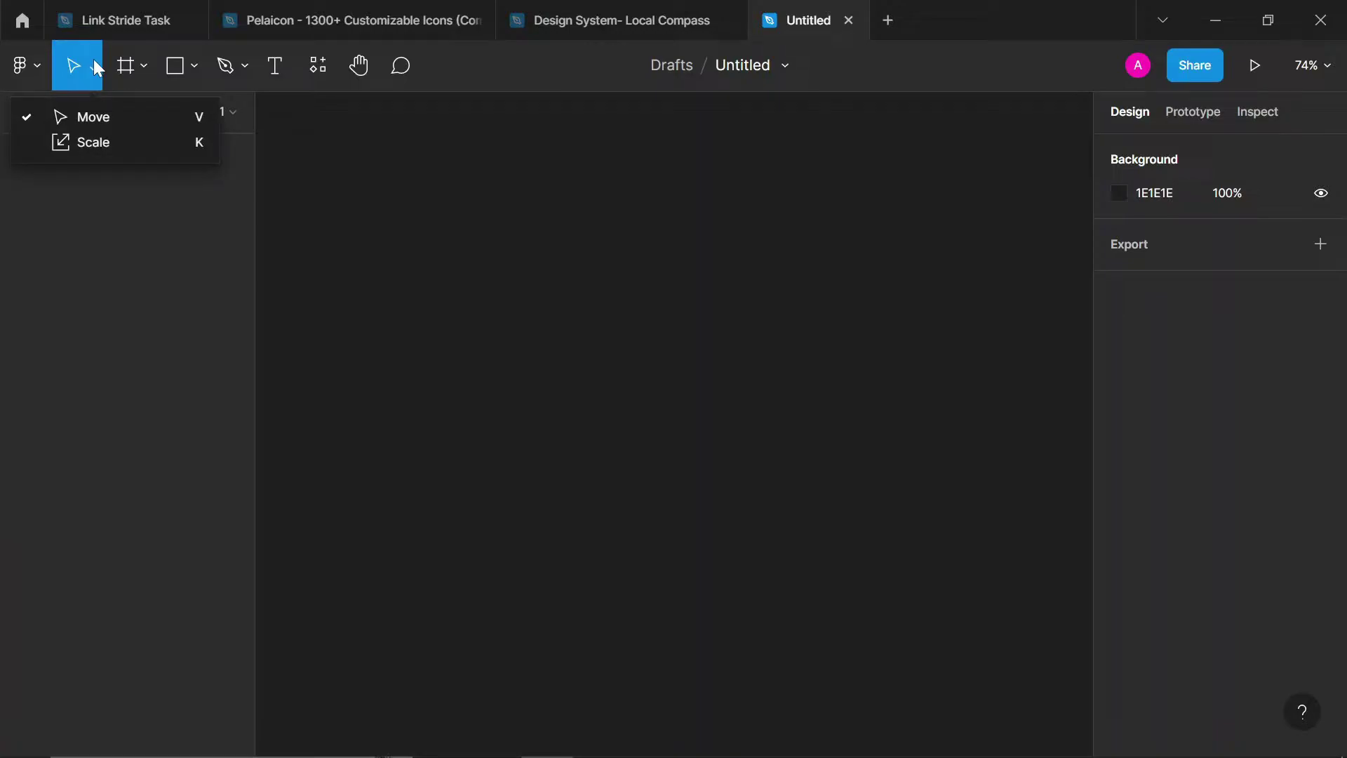
click(95, 67)
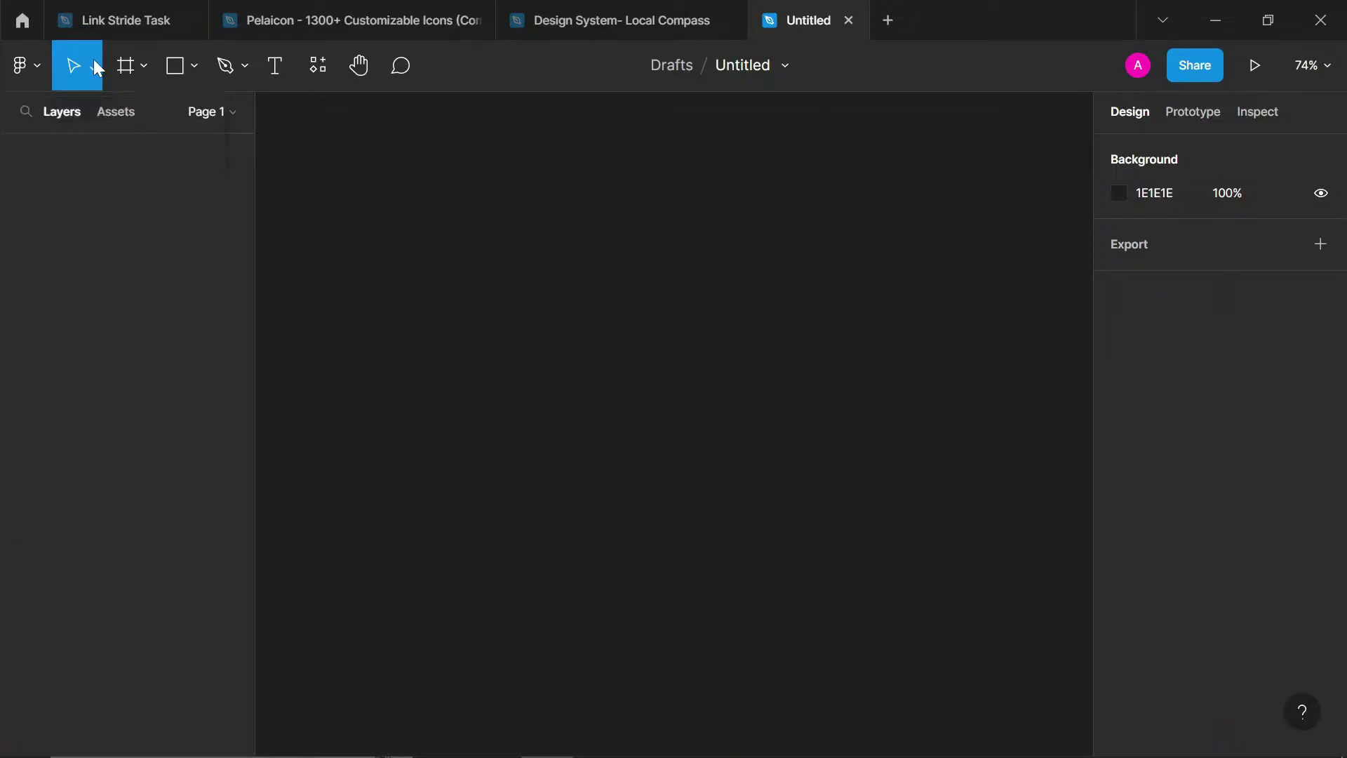
click(96, 67)
click(95, 67)
Draw Frame 1 at 297×320 and Frame 2 at 279×224 to its right
key(f)
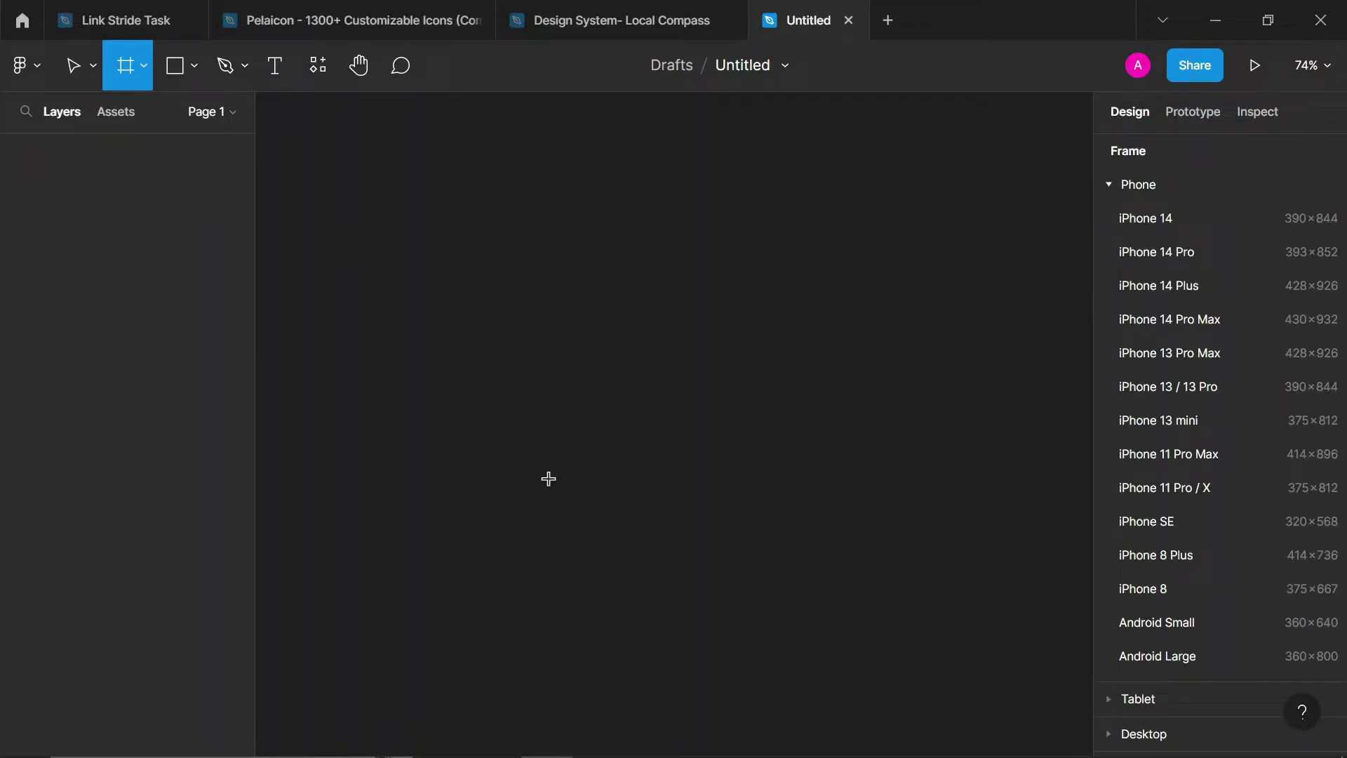
drag(361, 240, 592, 490)
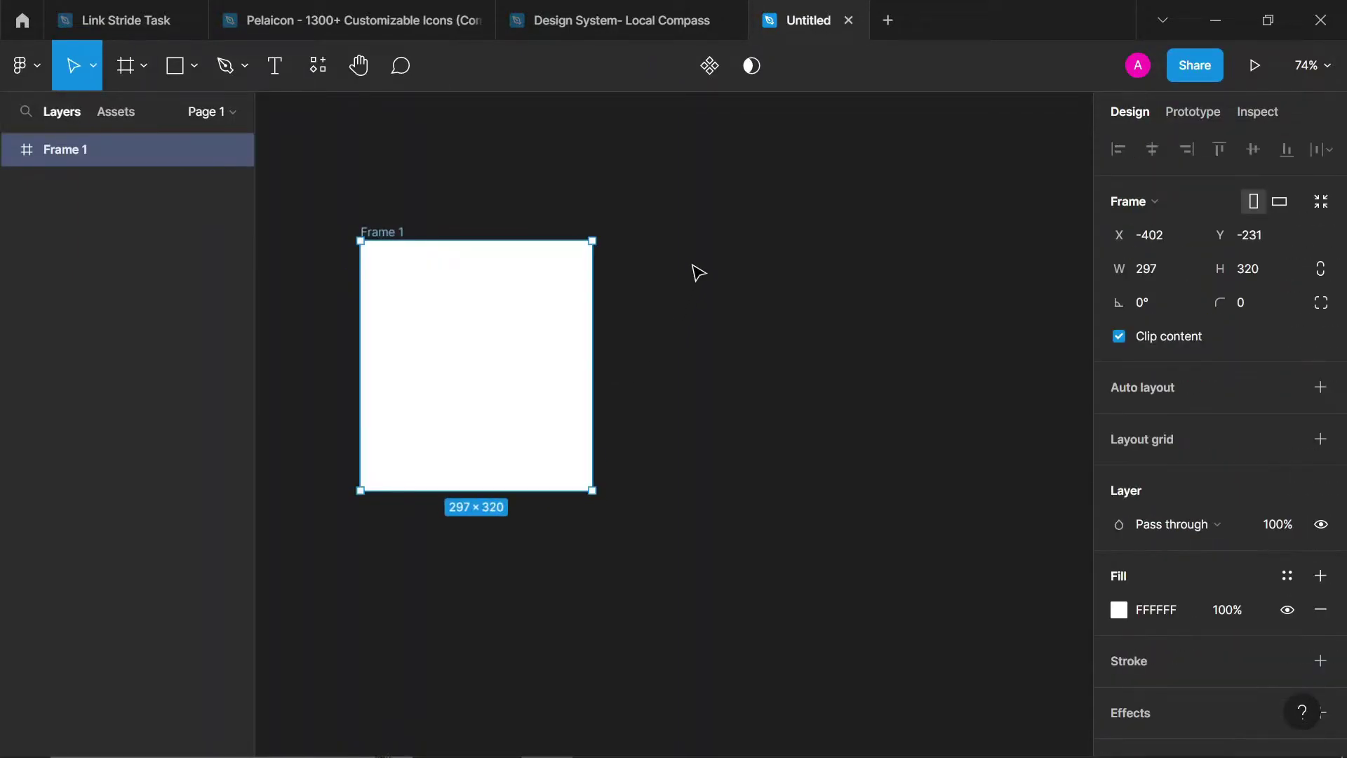
key(f)
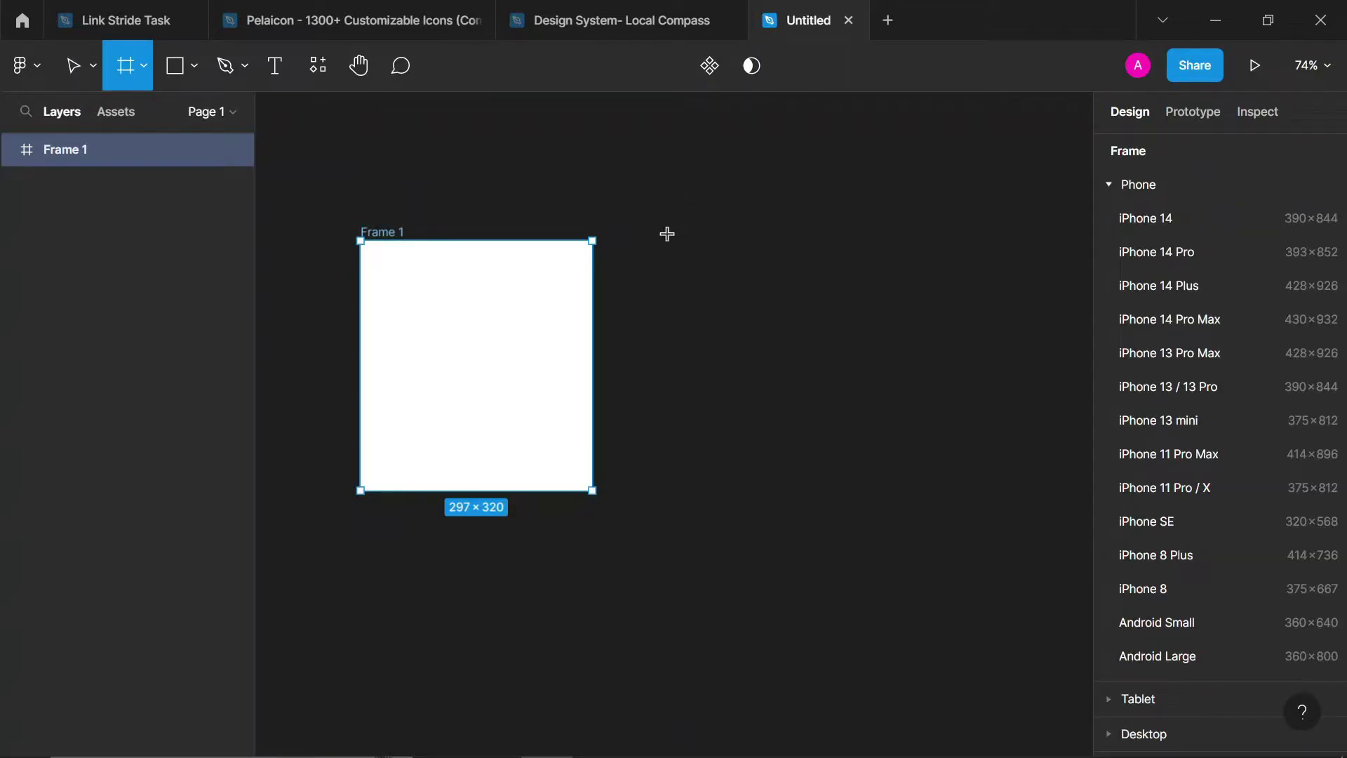
drag(668, 240, 886, 416)
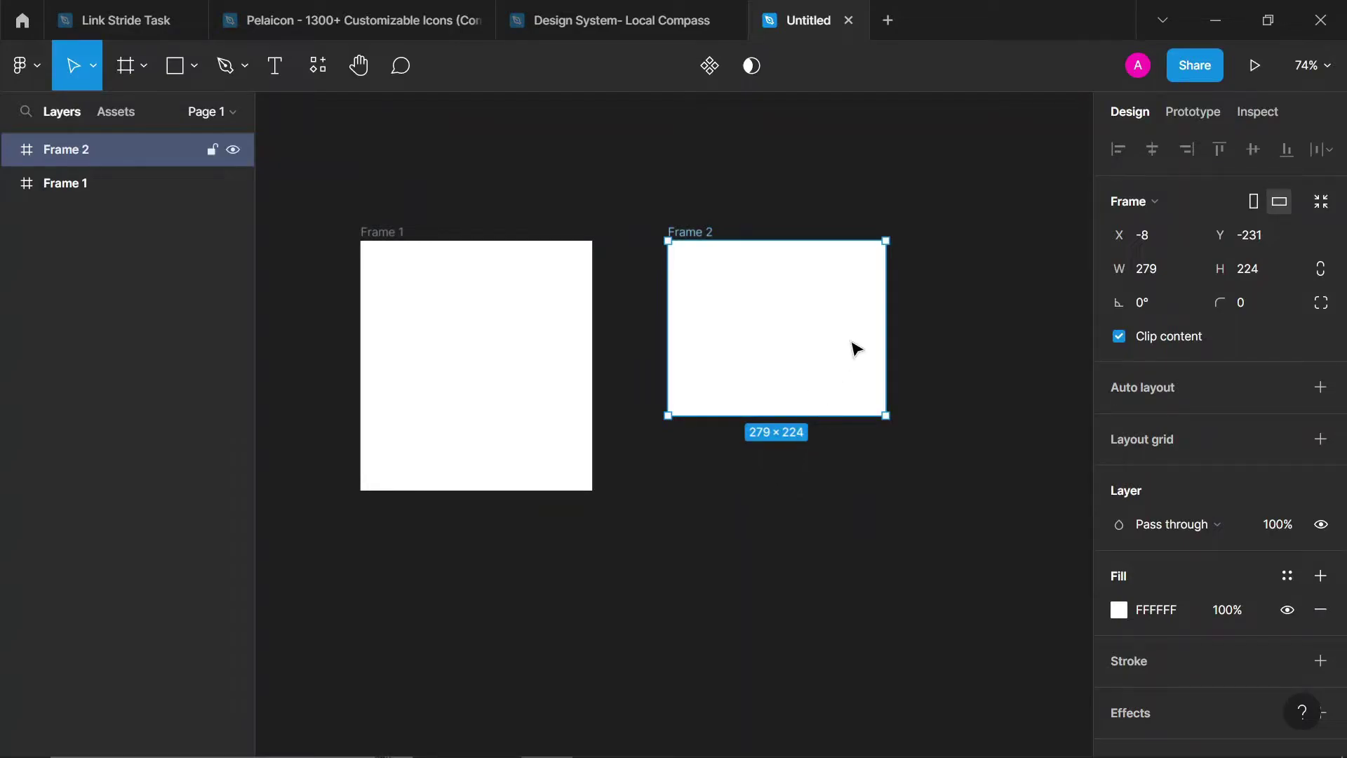
Shrink Frame 1 and move Frame 2 down-left to about X -137, Y -72
click(93, 60)
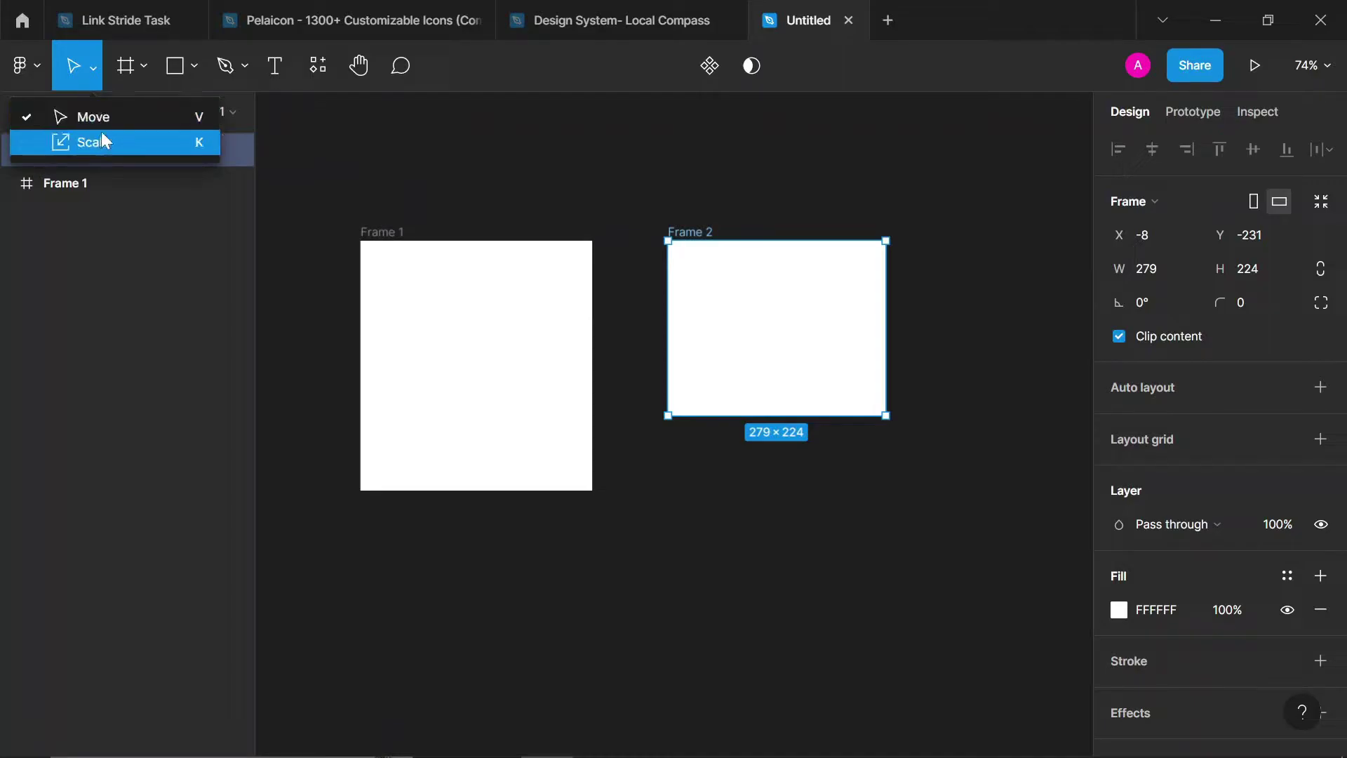
click(111, 115)
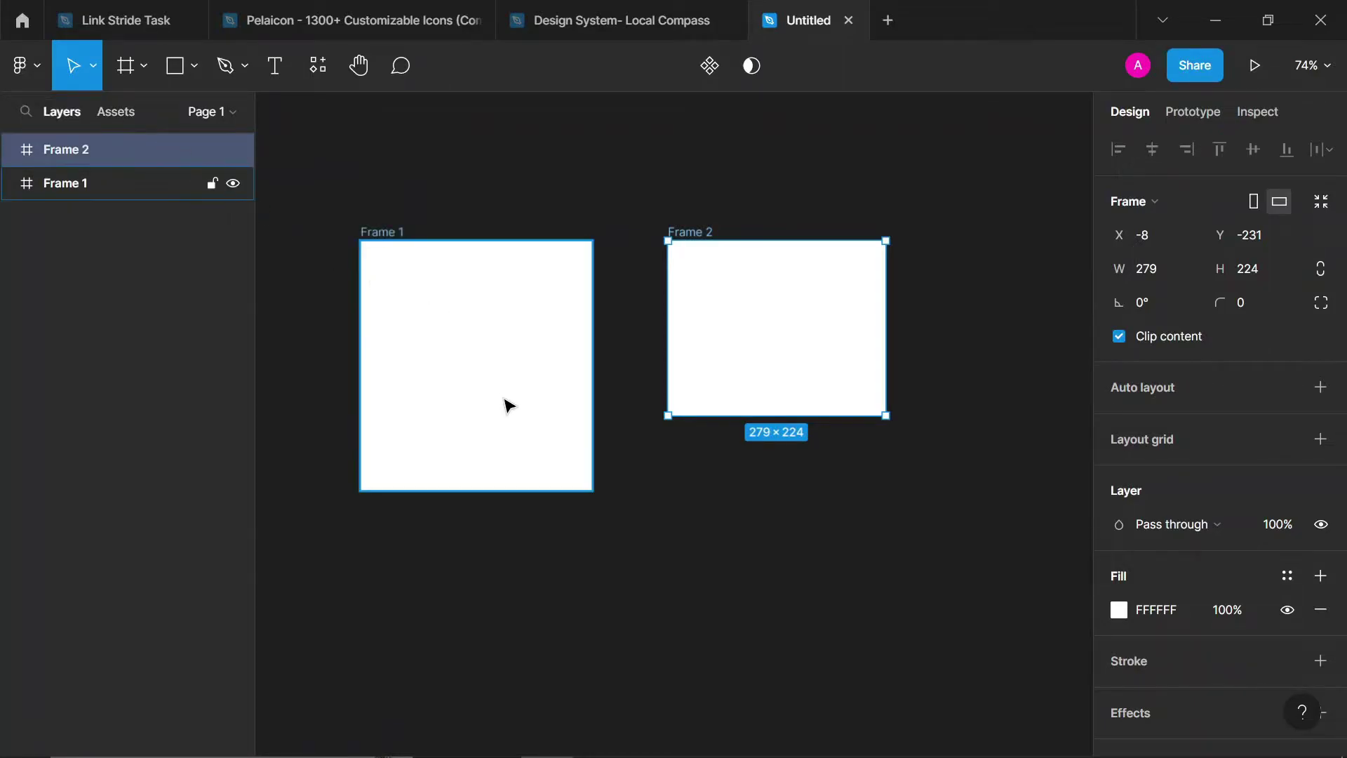
click(587, 489)
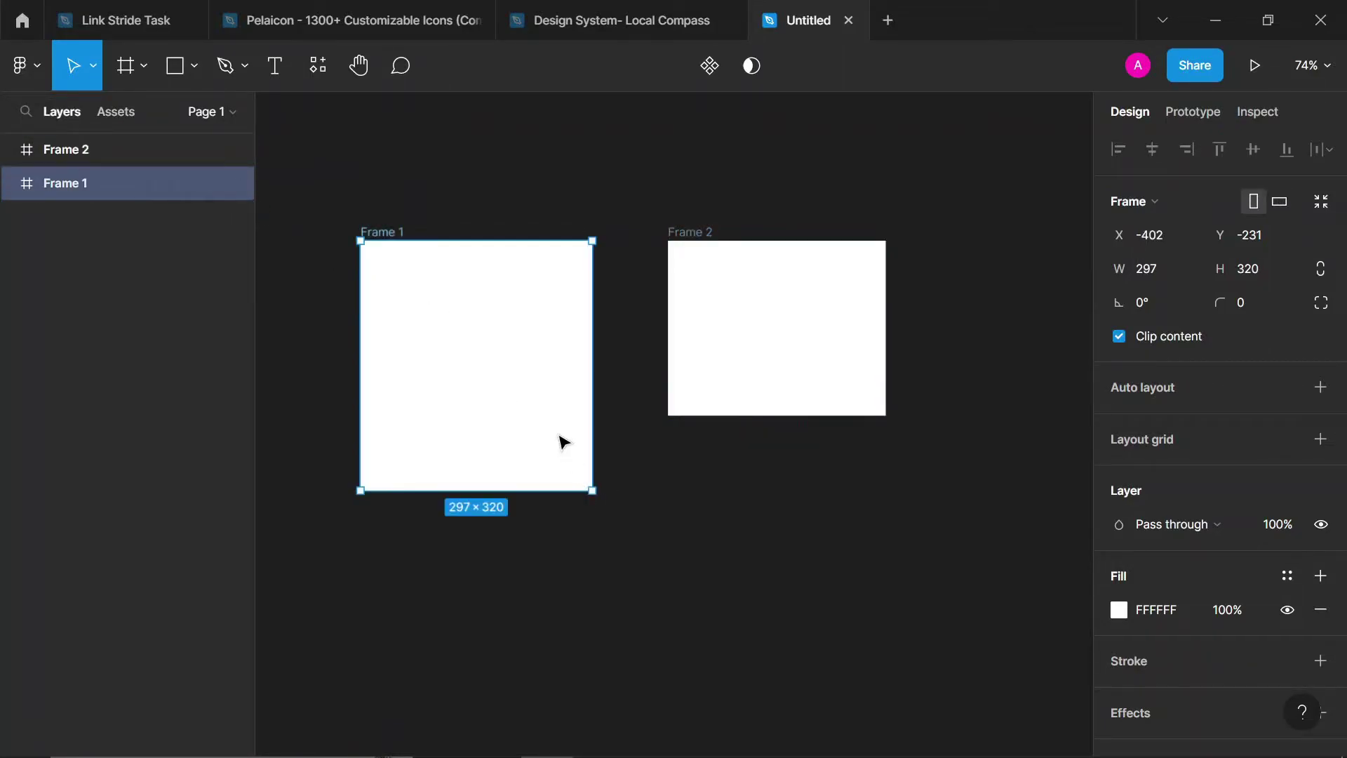
drag(568, 478, 527, 381)
click(701, 322)
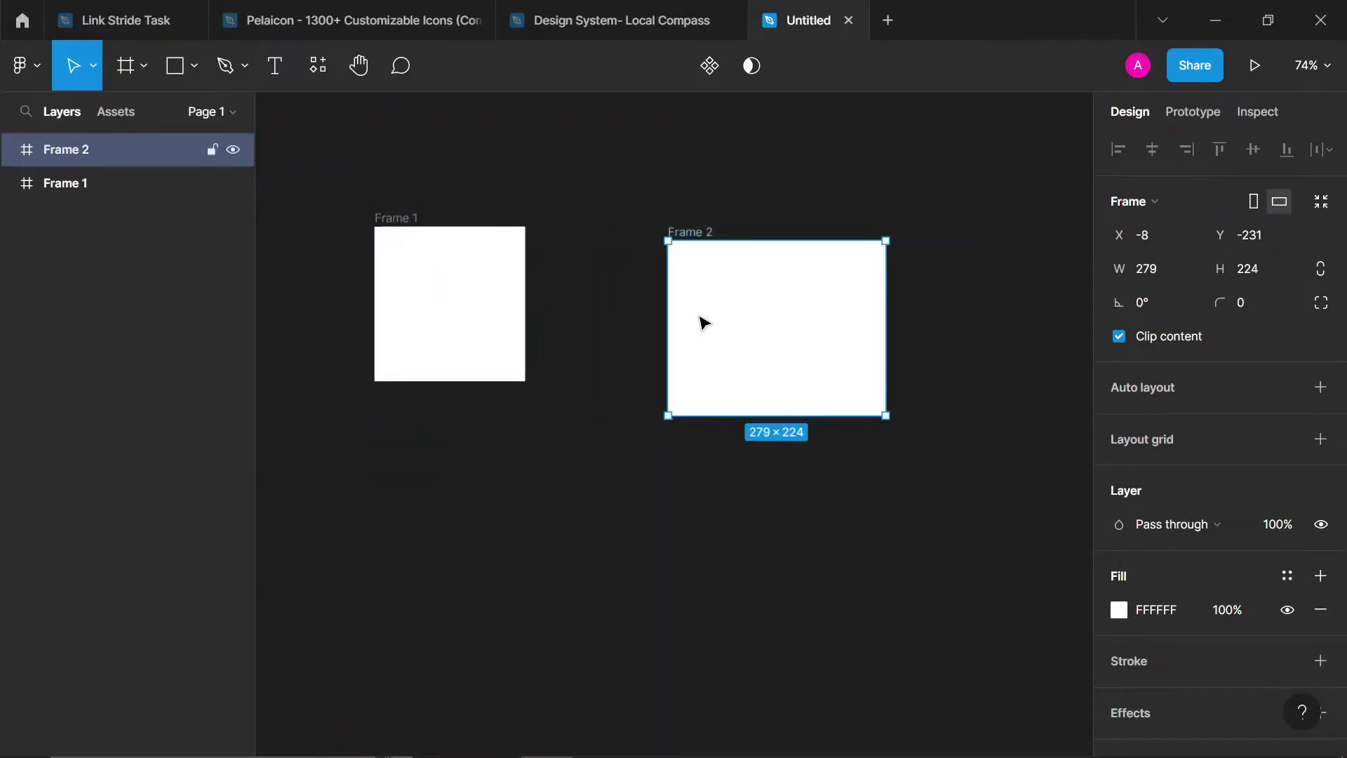
drag(701, 322, 581, 462)
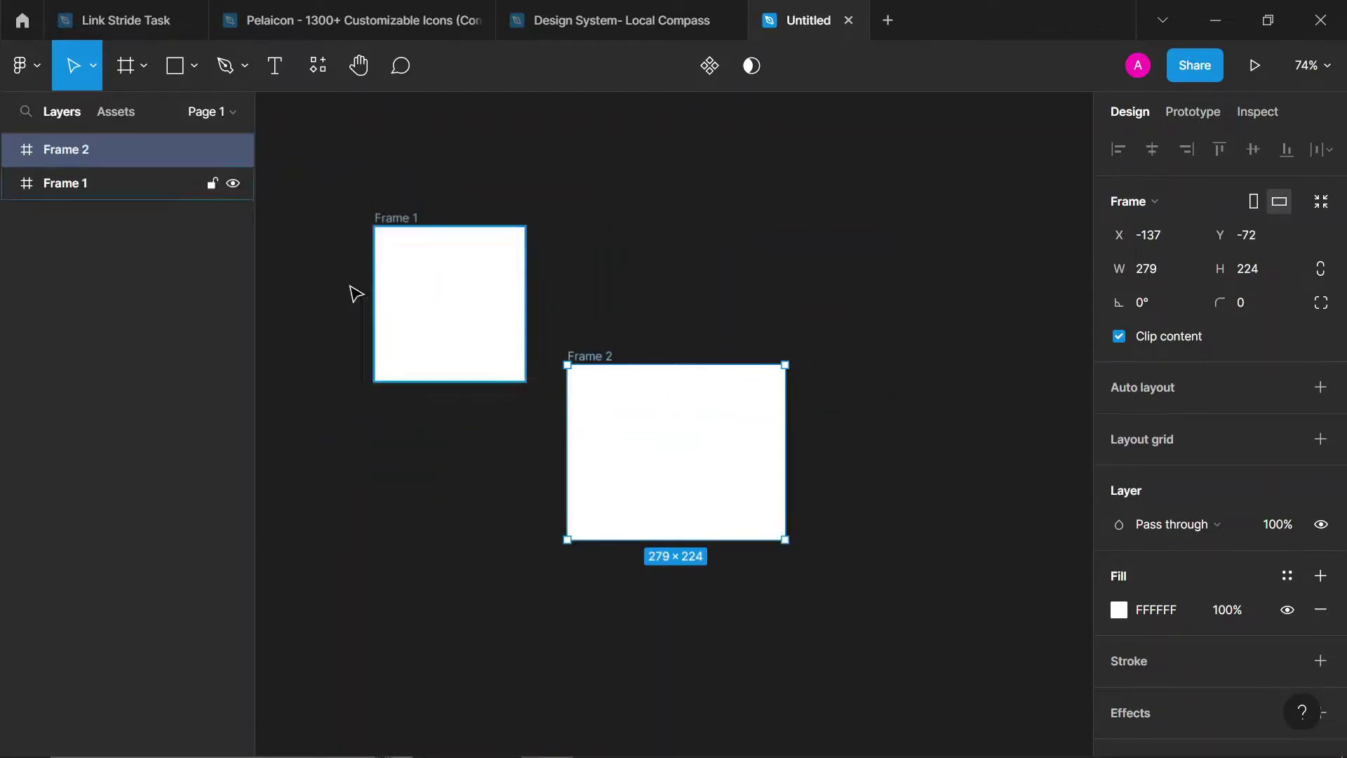
Proportionally scale Frame 2 with the K tool down to 171.13×118
click(94, 66)
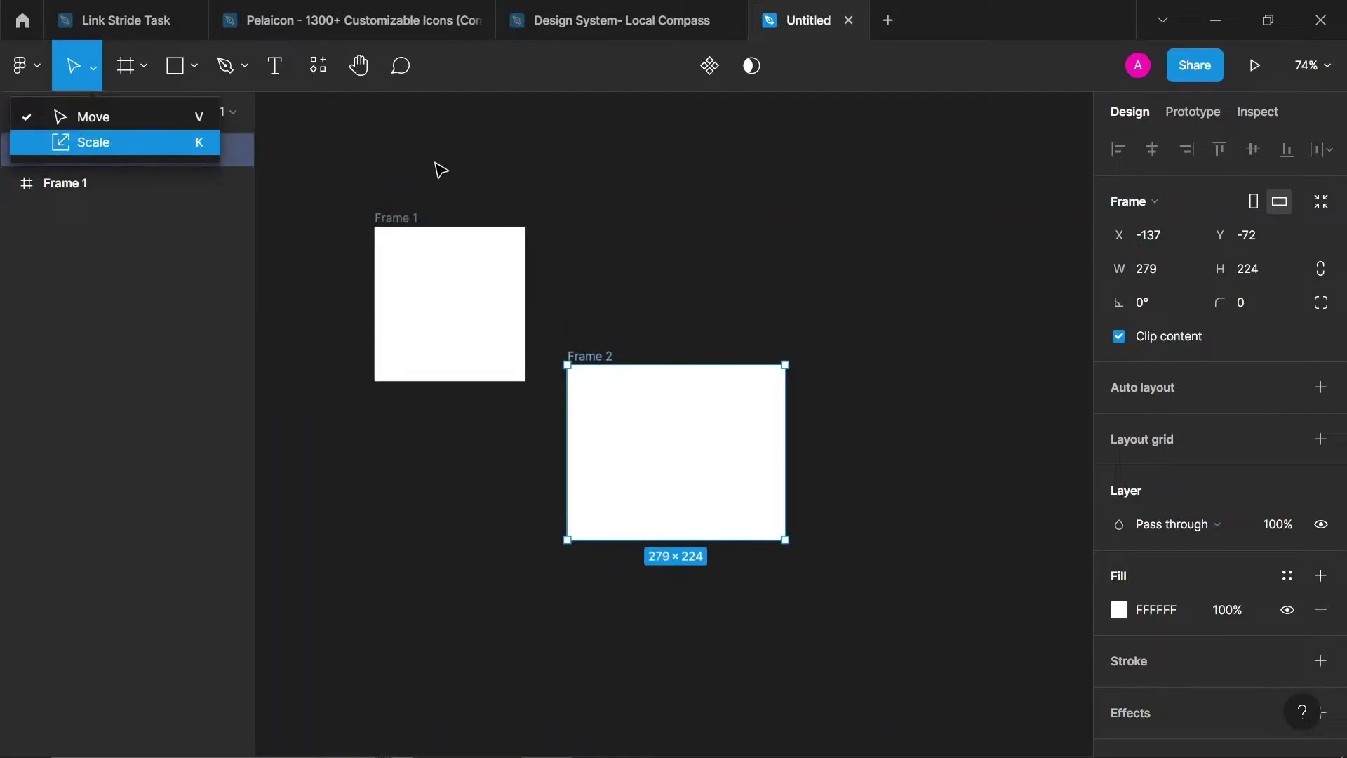
click(616, 209)
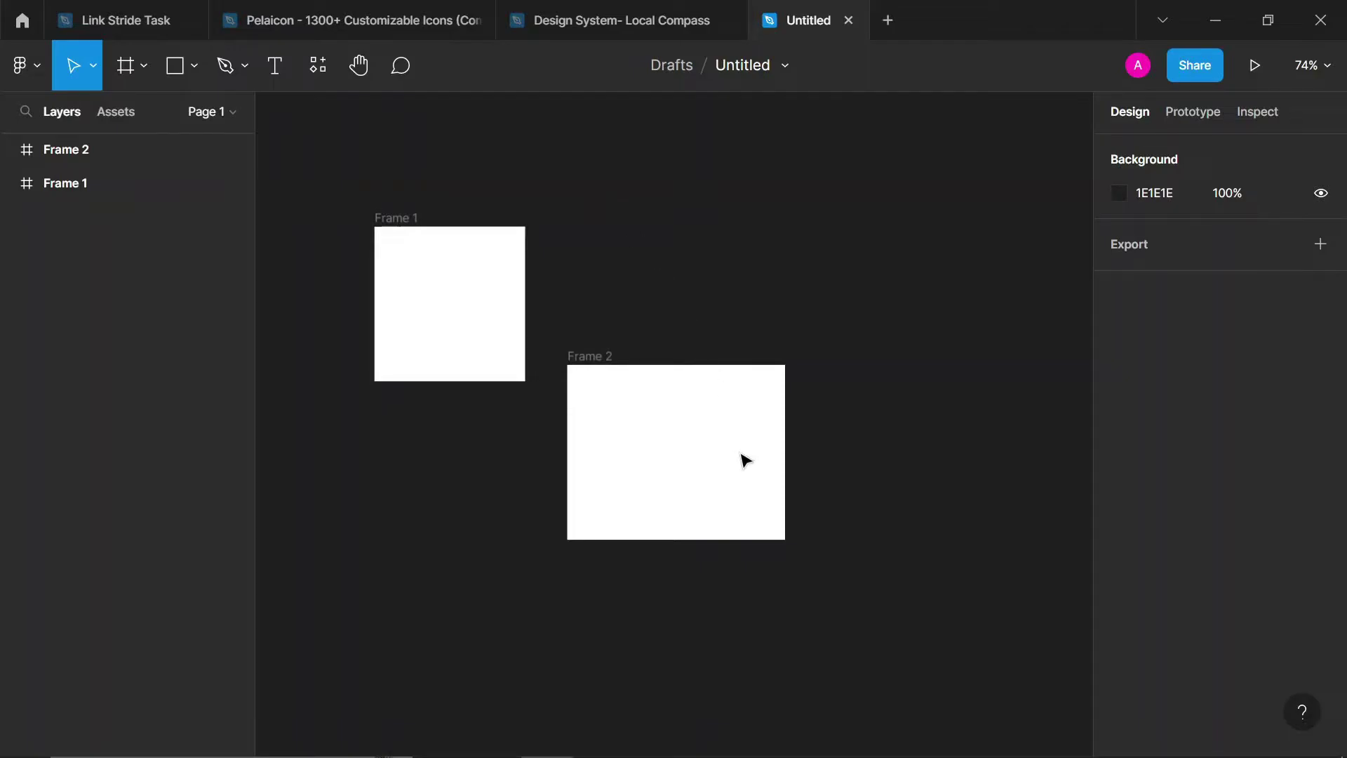
click(752, 490)
key(k)
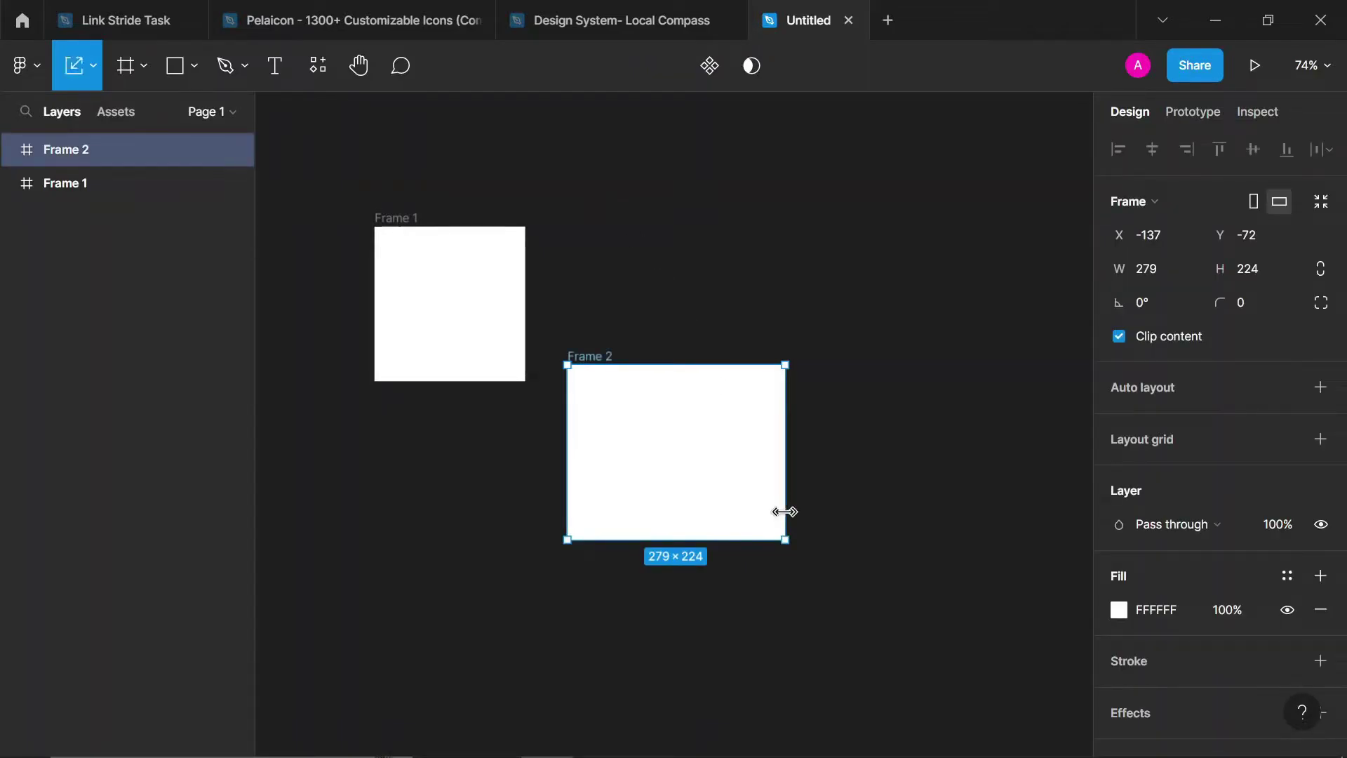
mouse_move(787, 540)
mouse_down()
mouse_move(727, 484)
mouse_move(652, 349)
mouse_move(722, 445)
mouse_move(688, 475)
mouse_move(633, 433)
mouse_move(781, 540)
mouse_move(627, 460)
mouse_move(730, 505)
mouse_move(842, 604)
mouse_move(638, 451)
mouse_move(776, 535)
mouse_move(667, 441)
mouse_move(801, 544)
mouse_move(649, 500)
mouse_move(668, 543)
mouse_move(774, 375)
mouse_move(783, 514)
mouse_up()
key(v)
key(k)
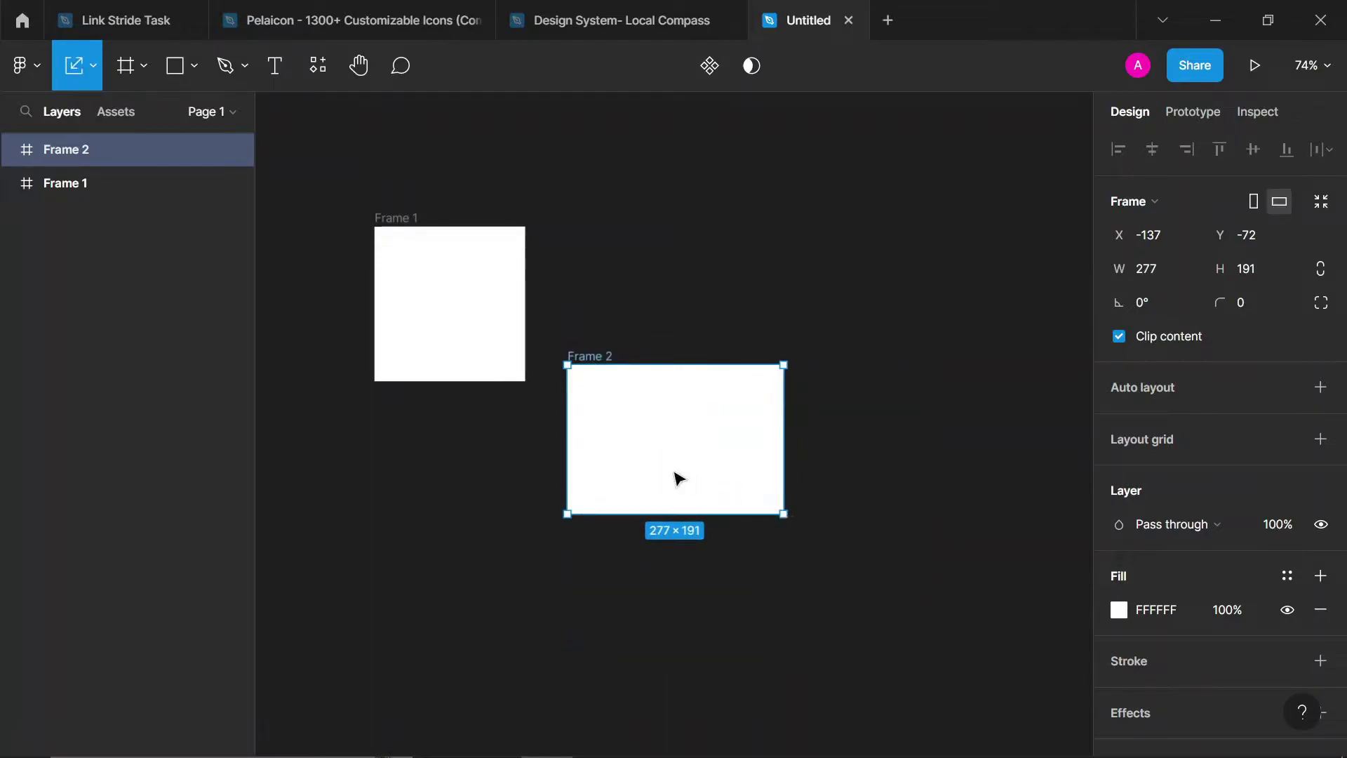
drag(783, 516, 682, 457)
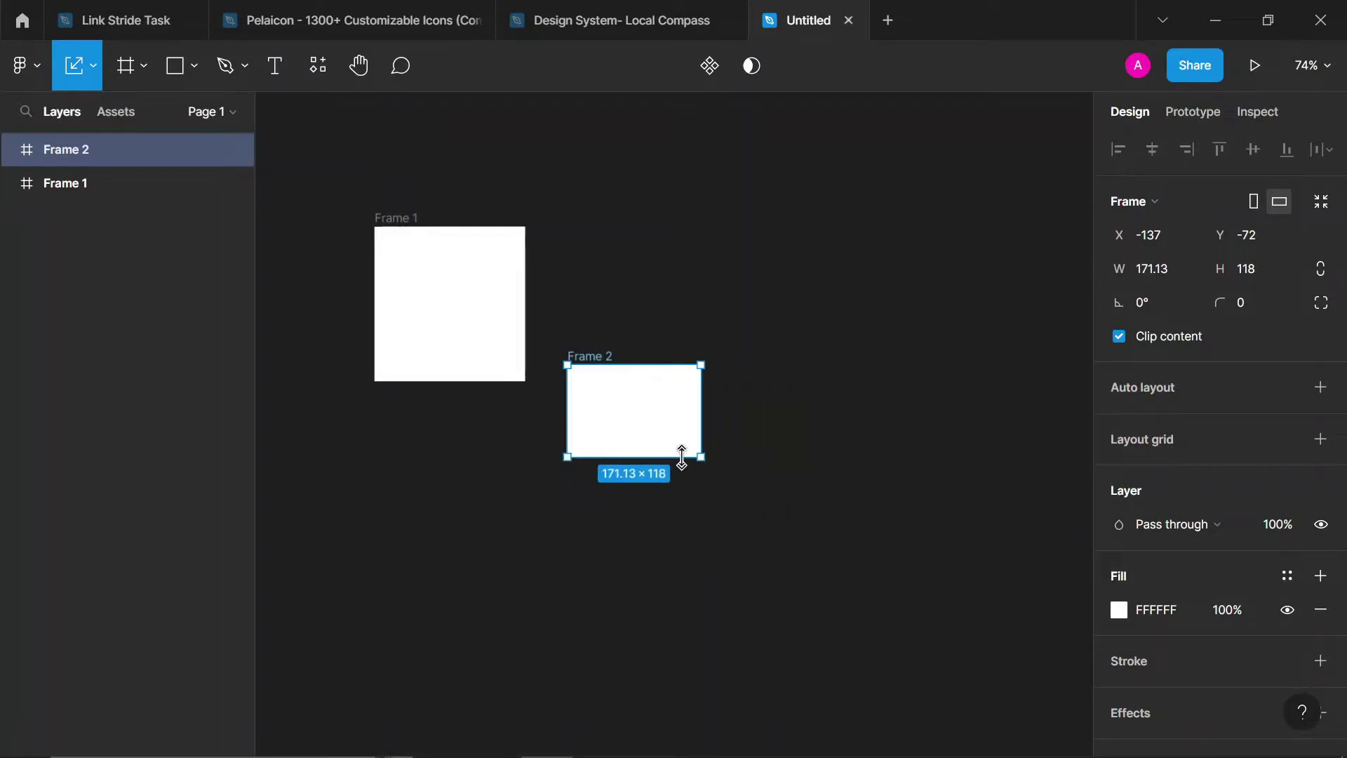
Draw a 537×230 Frame 3 and move it toward the lower right
key(v)
click(141, 63)
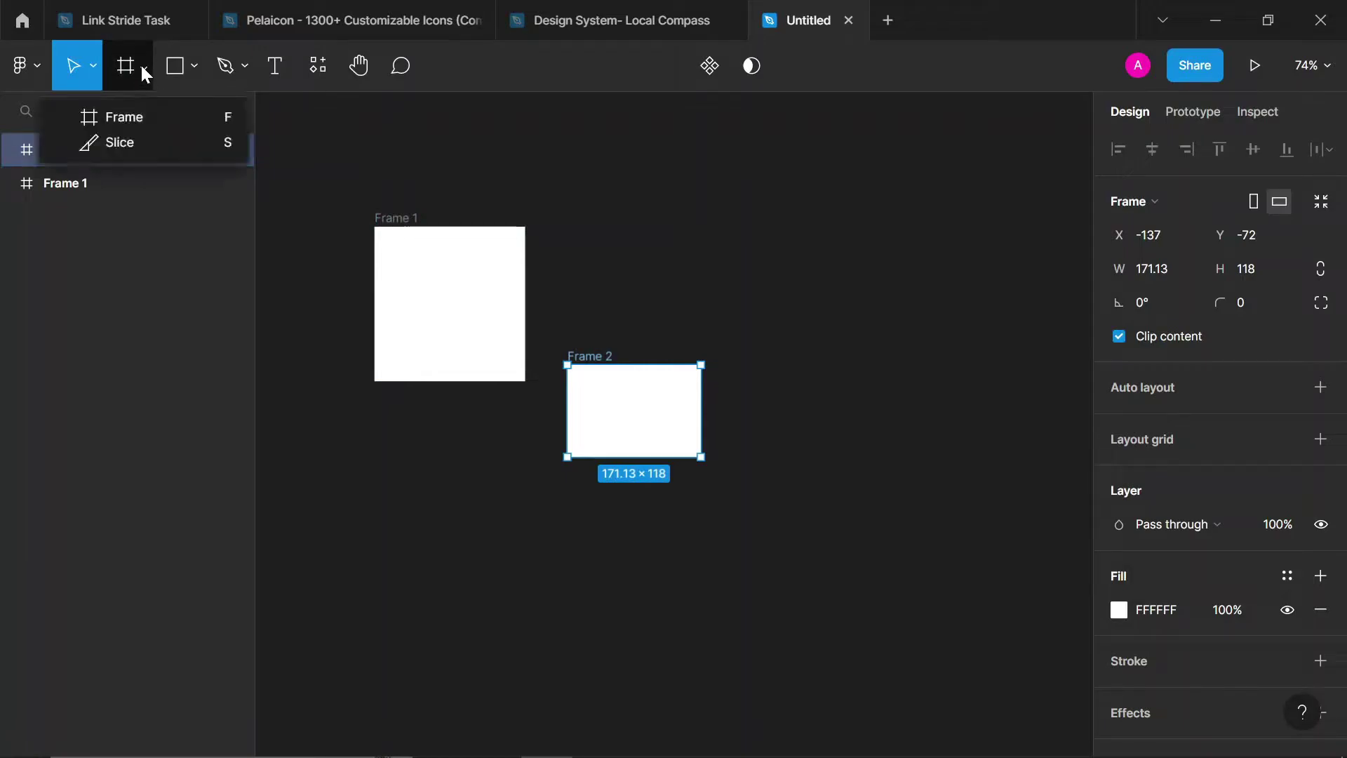
click(159, 115)
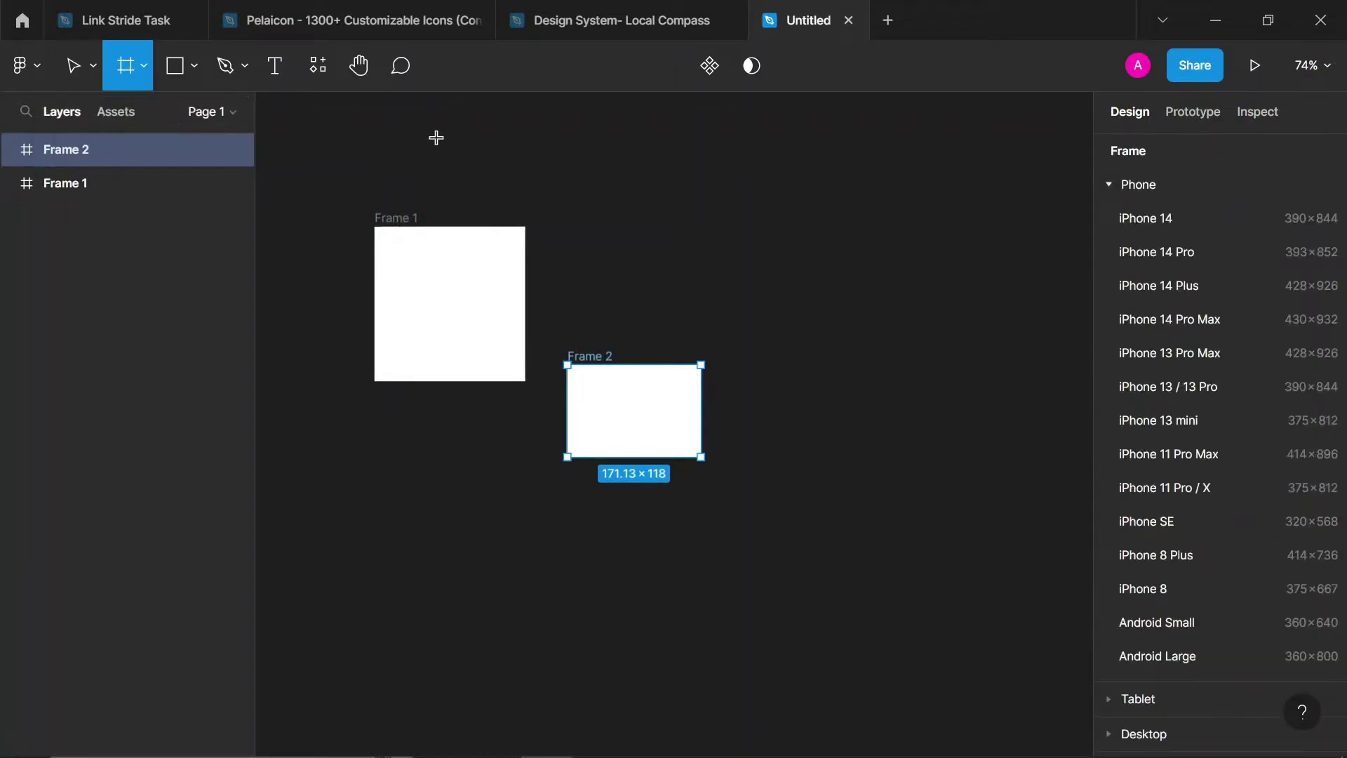
drag(596, 163, 1014, 345)
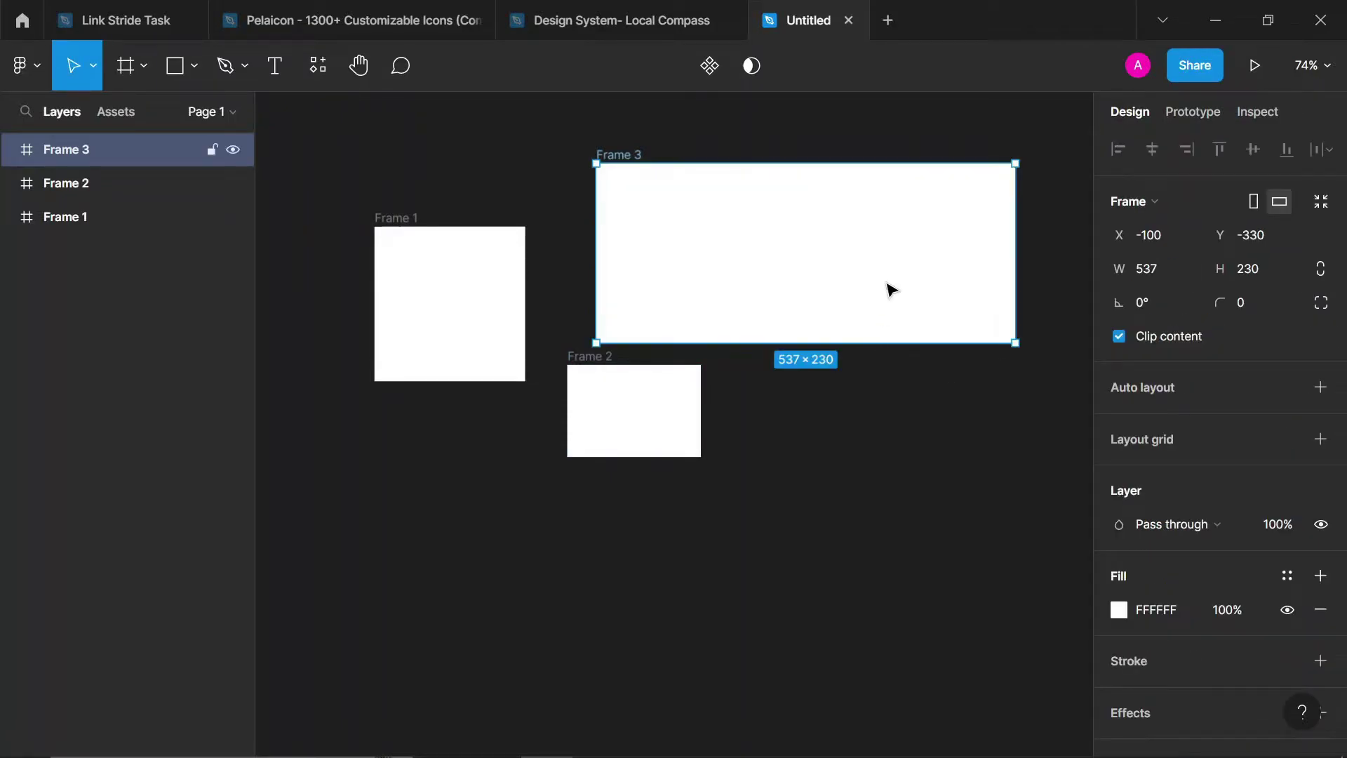
drag(886, 288, 912, 602)
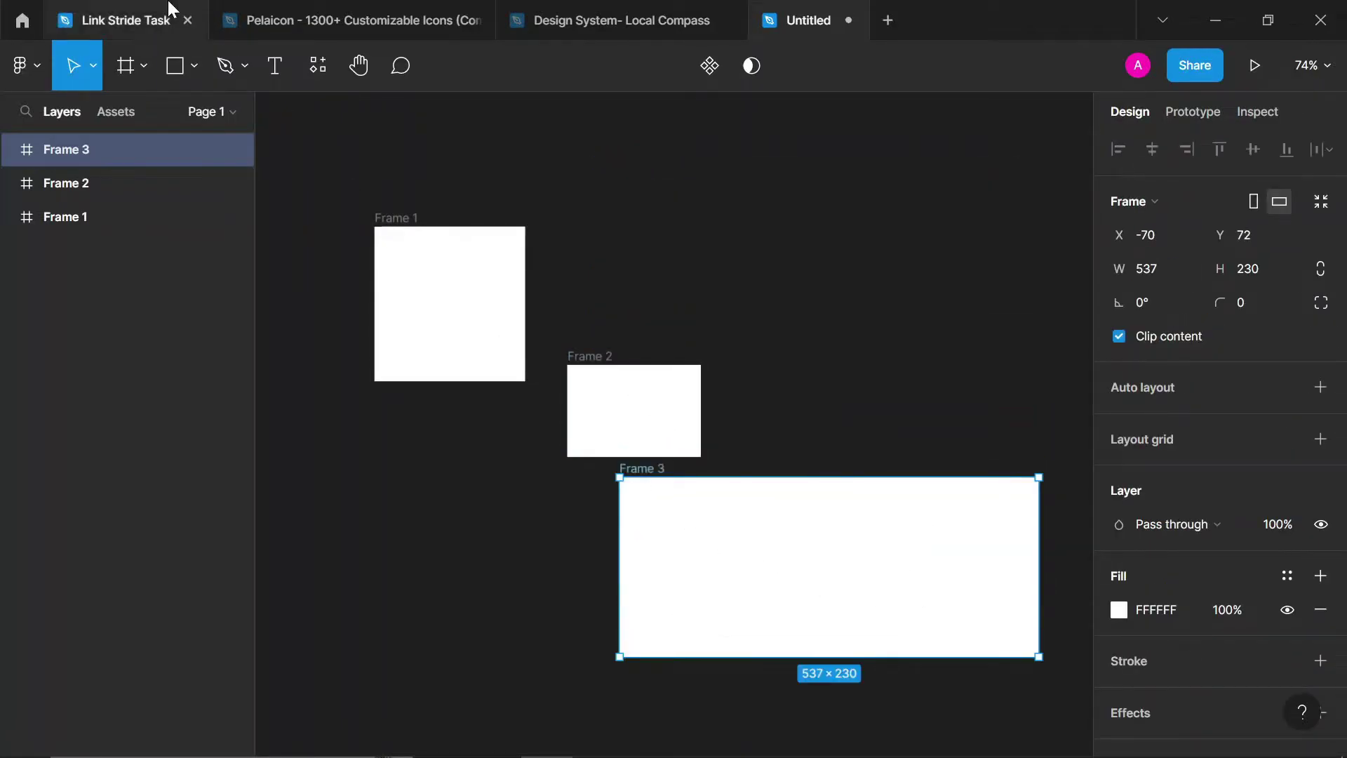
Add iPhone 11 Pro / X (375×812) and iPhone 13 / 13 Pro (390×844) preset frames
click(142, 65)
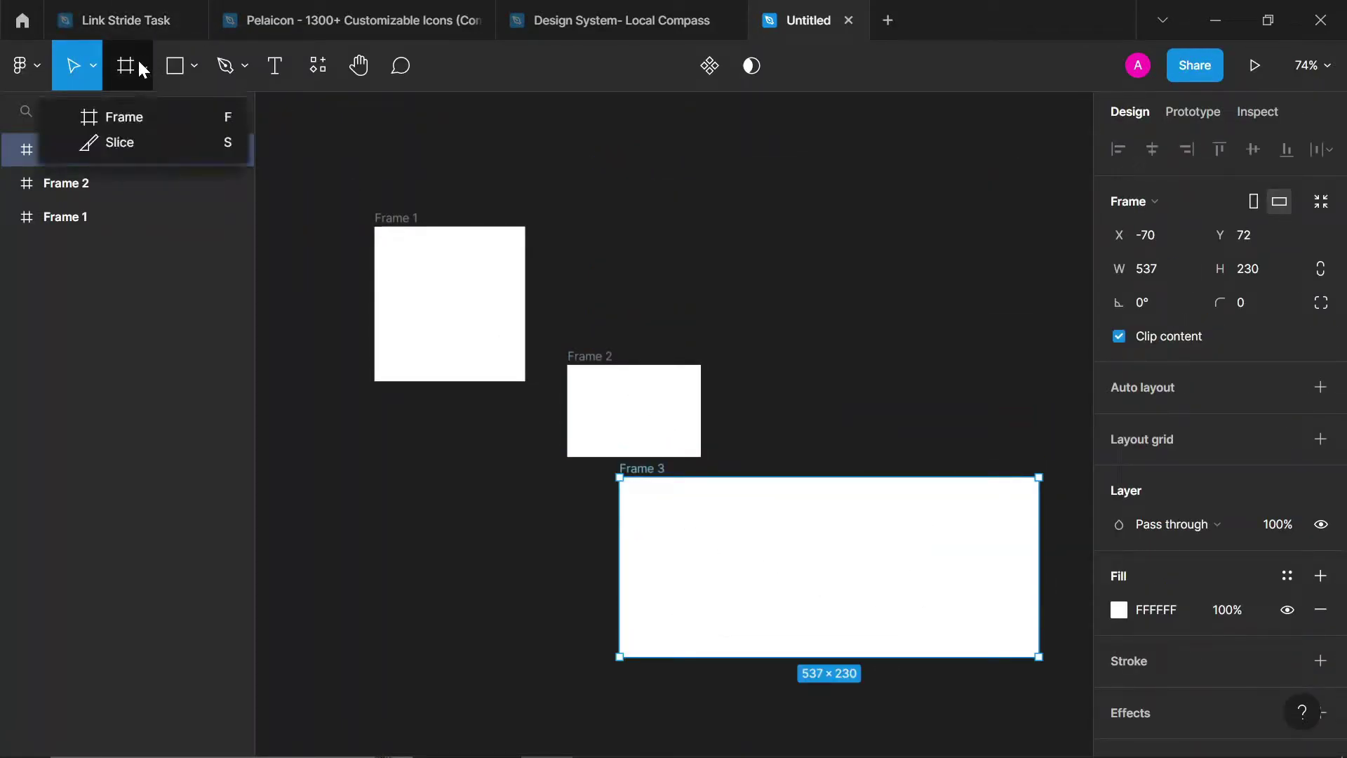
click(491, 164)
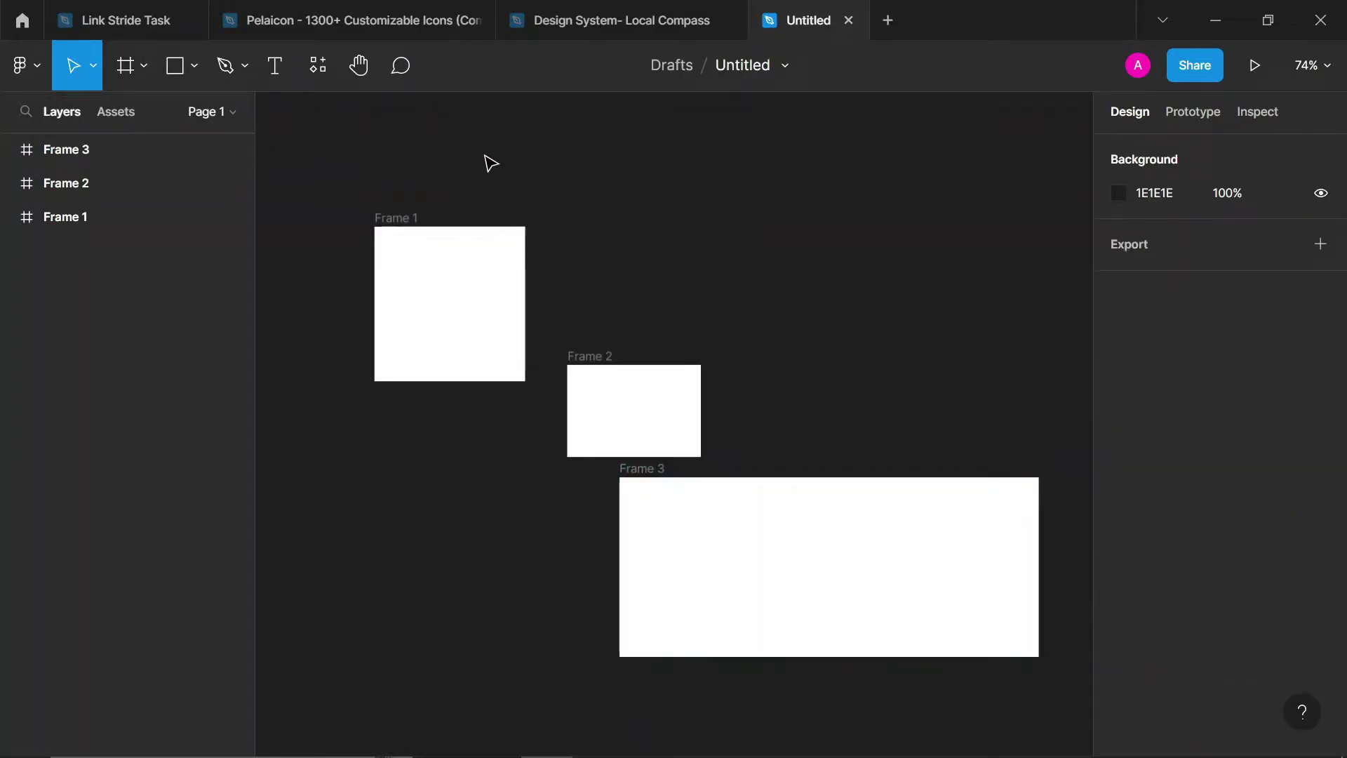
key(f)
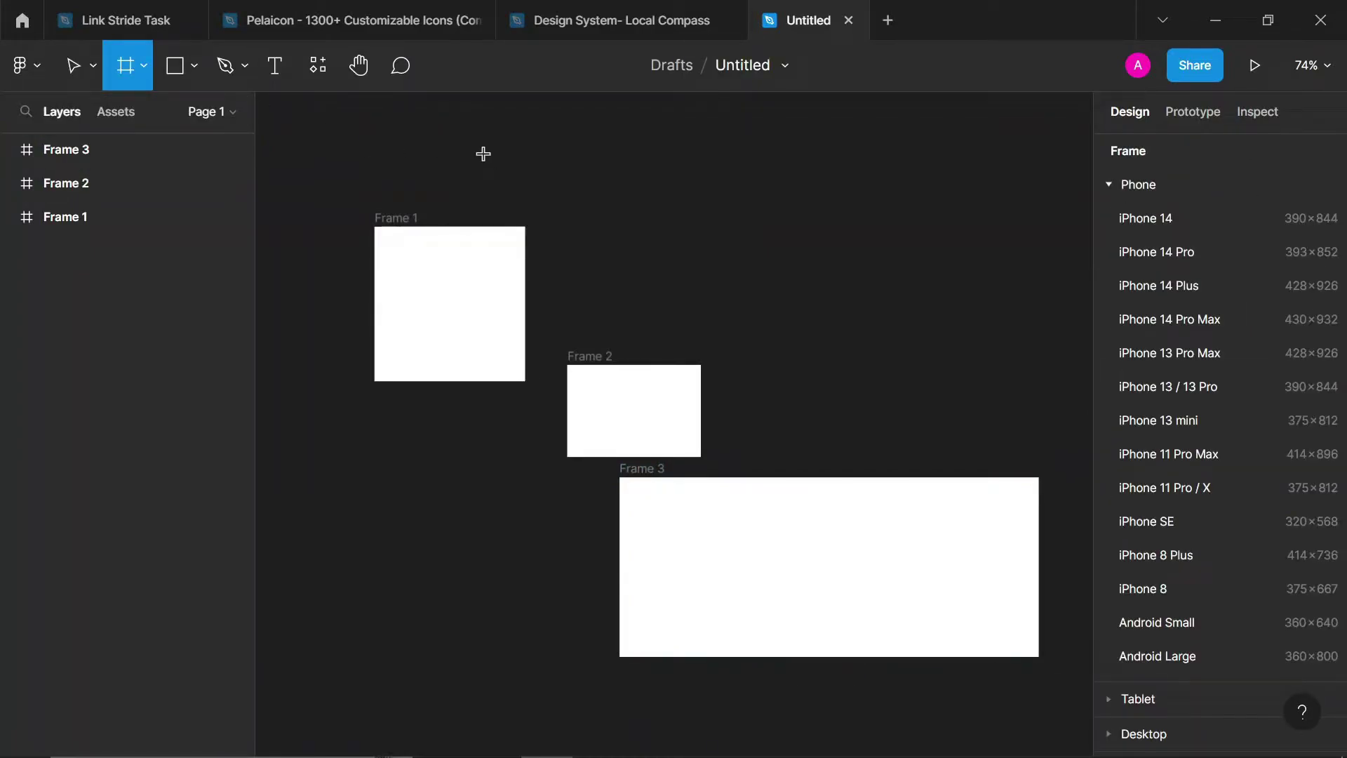
click(1114, 188)
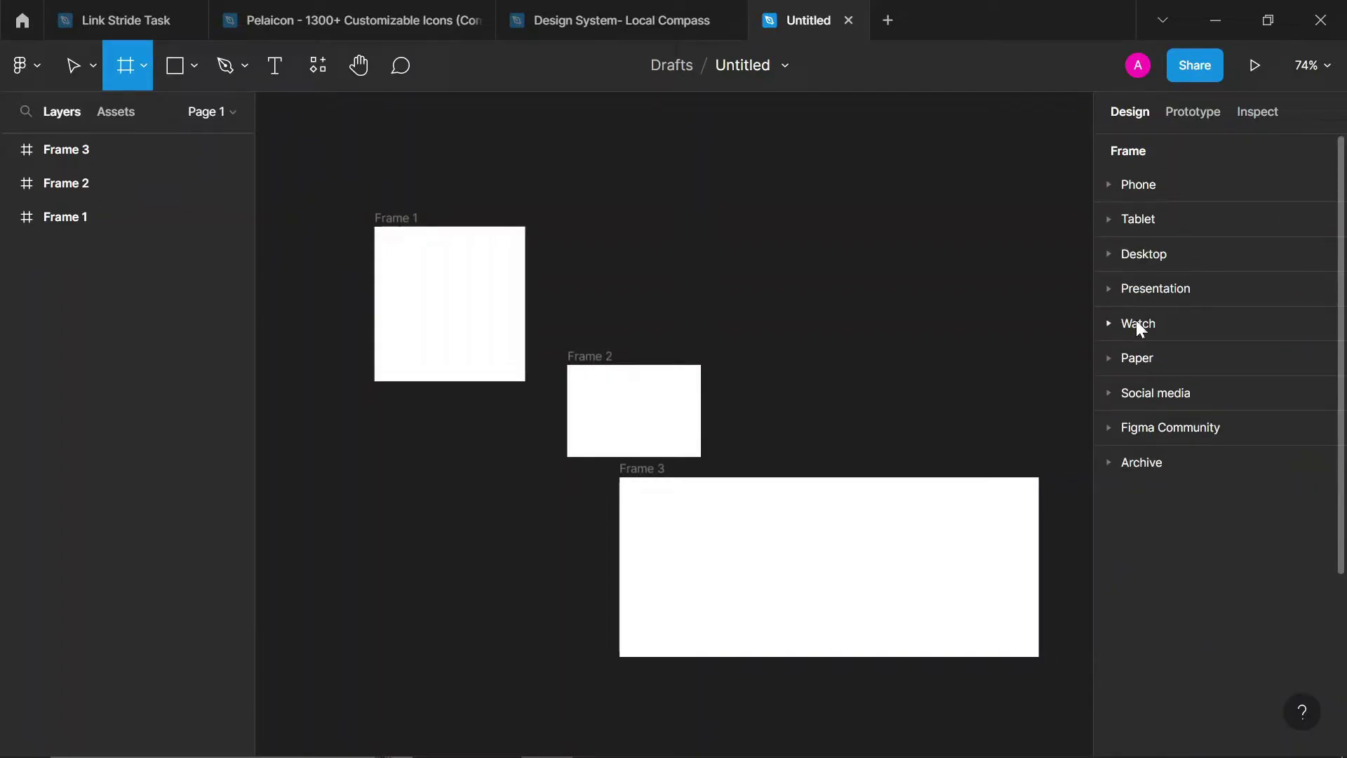
click(1118, 186)
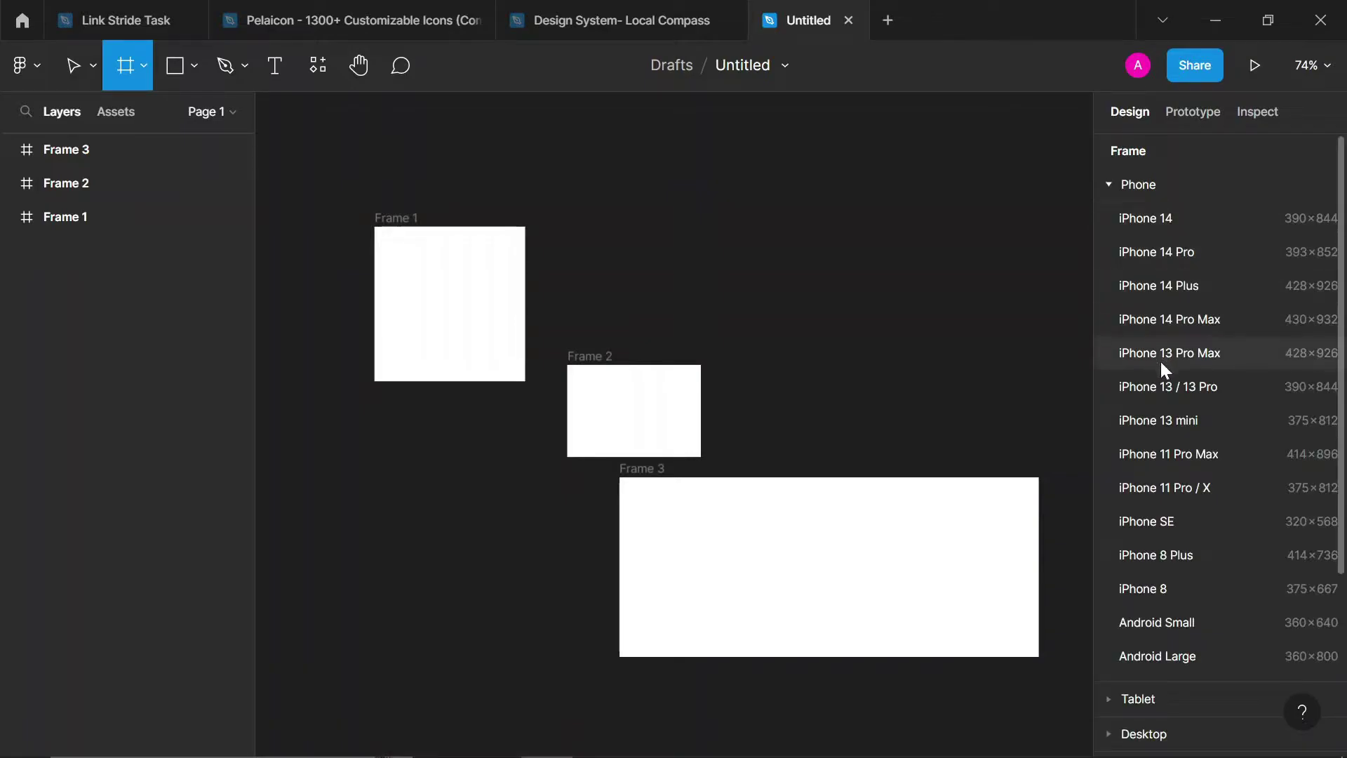
click(1176, 481)
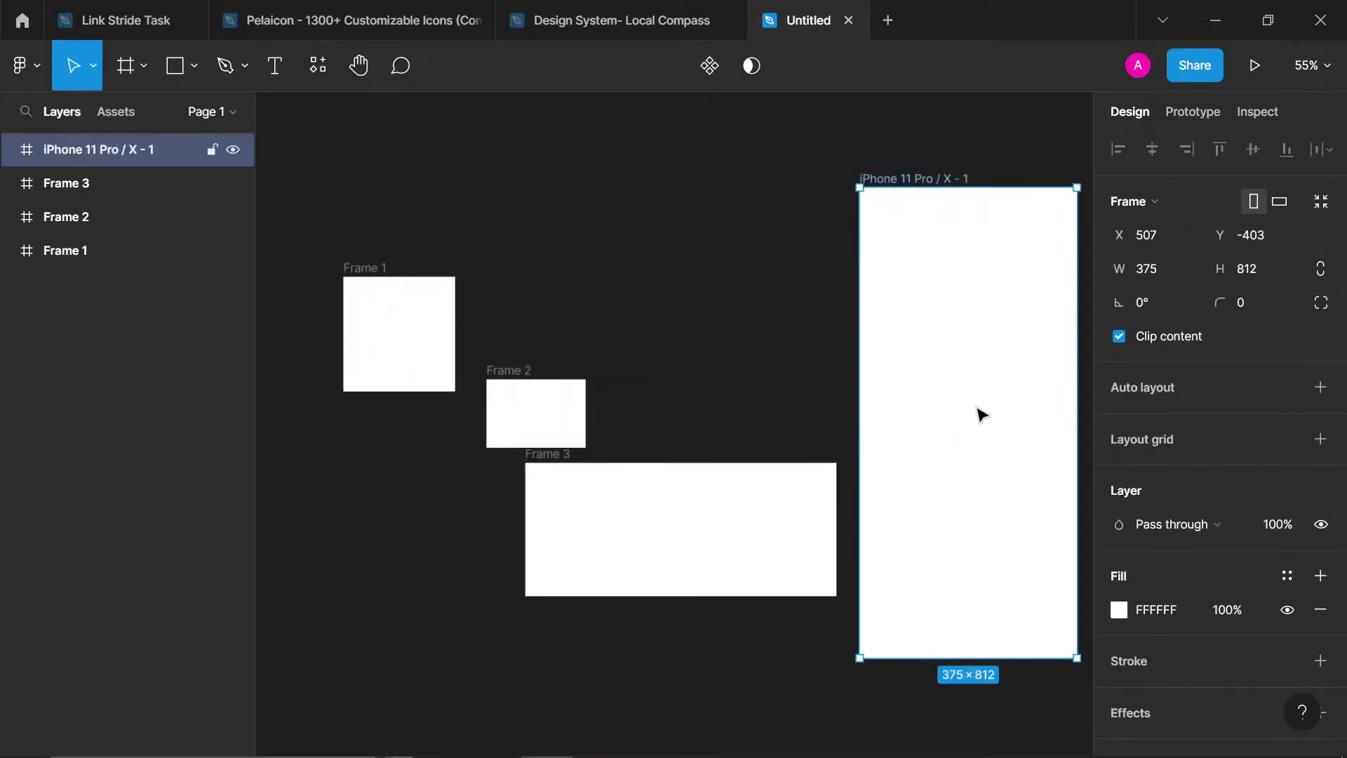
key(f)
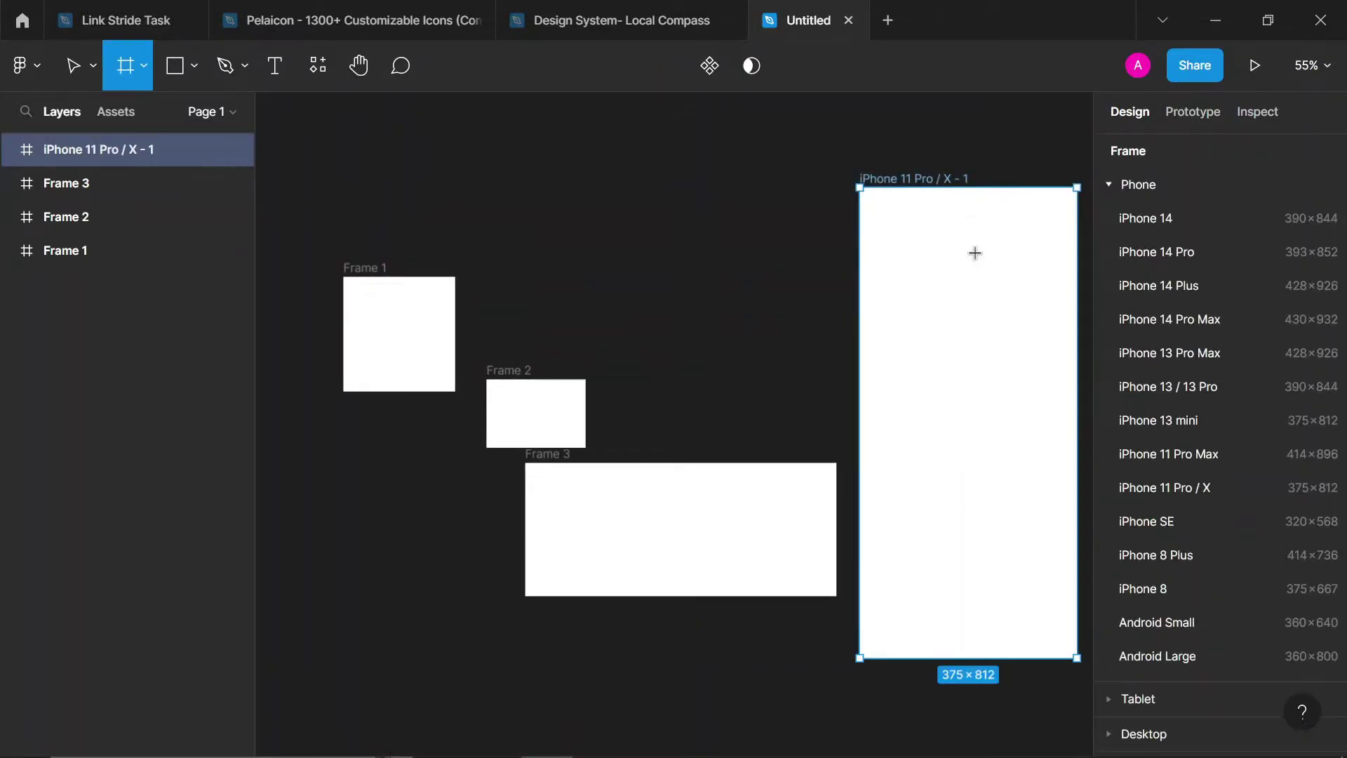
click(1176, 384)
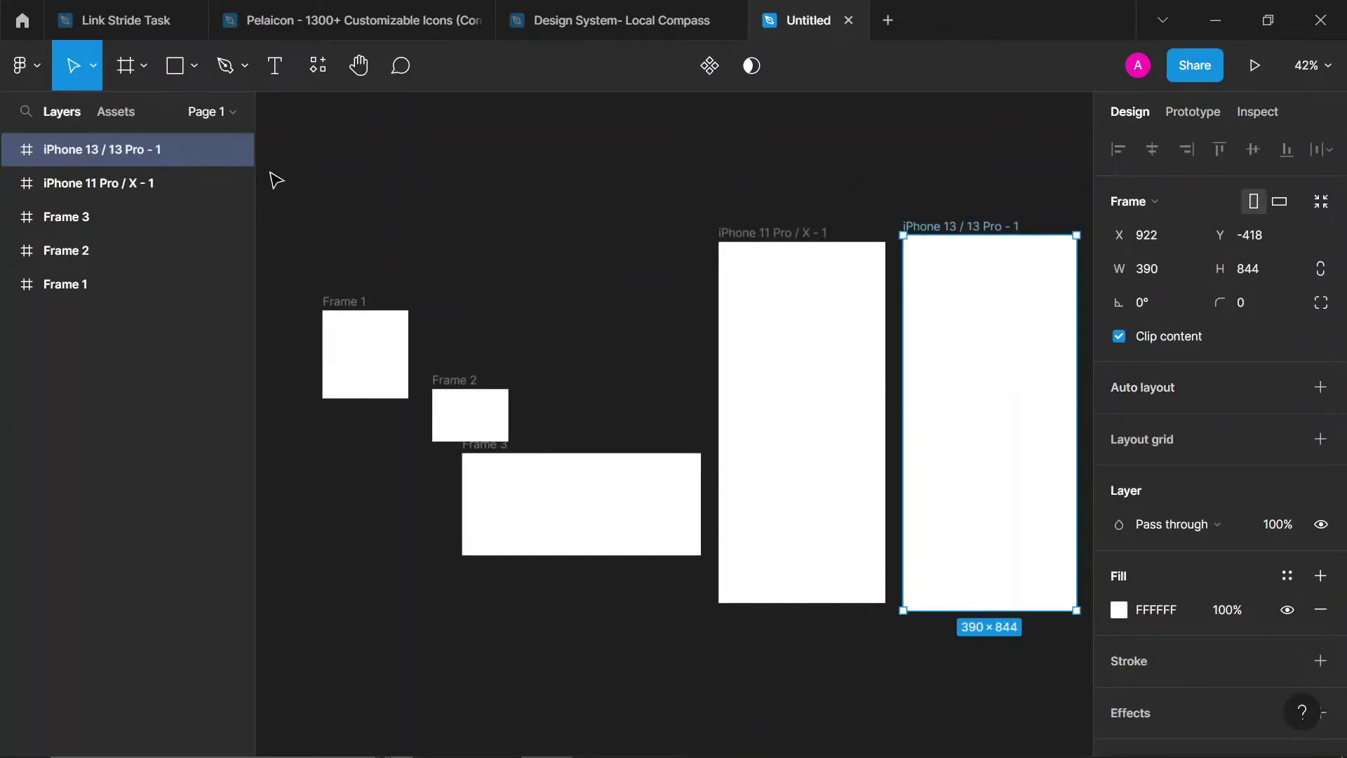
Draw Slice 1 across the iPhone 11 Pro / X frame and Slice 2 inside Frame 3
click(137, 68)
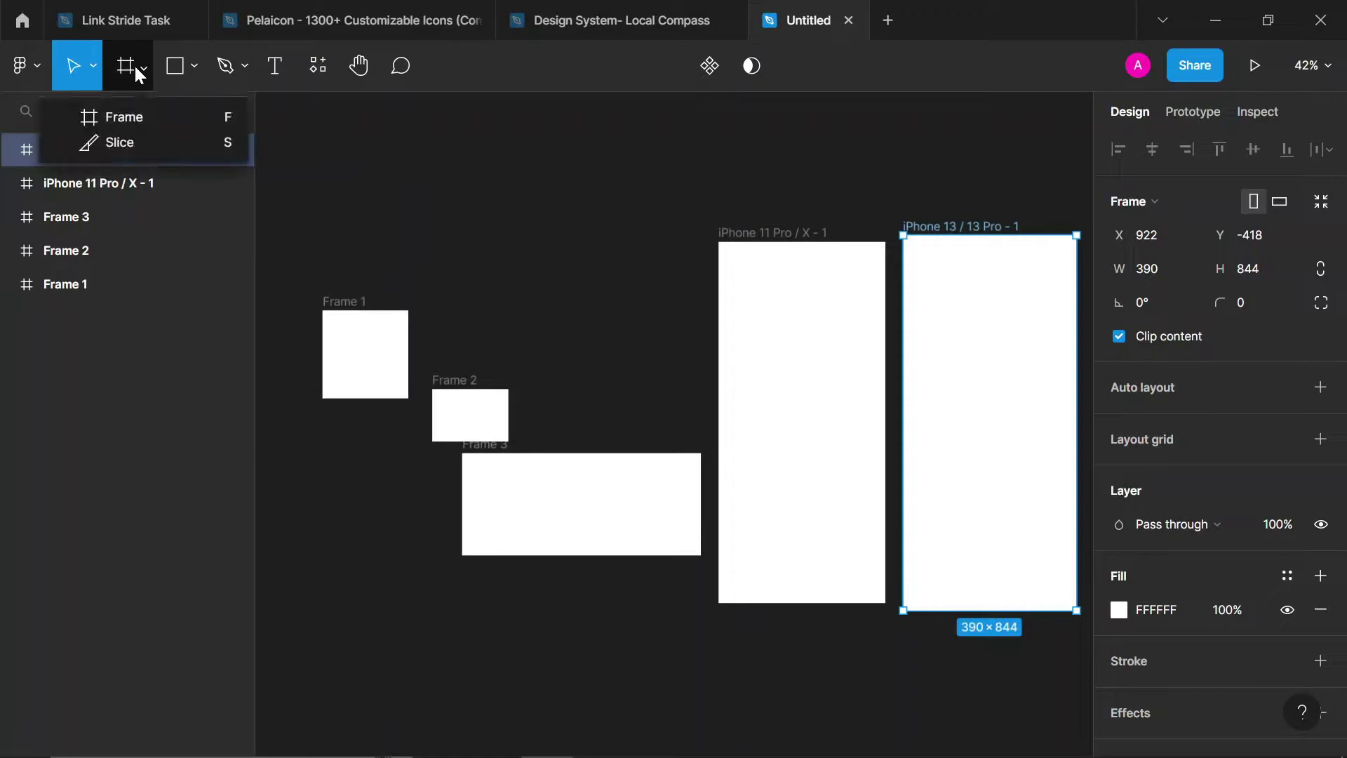
click(173, 149)
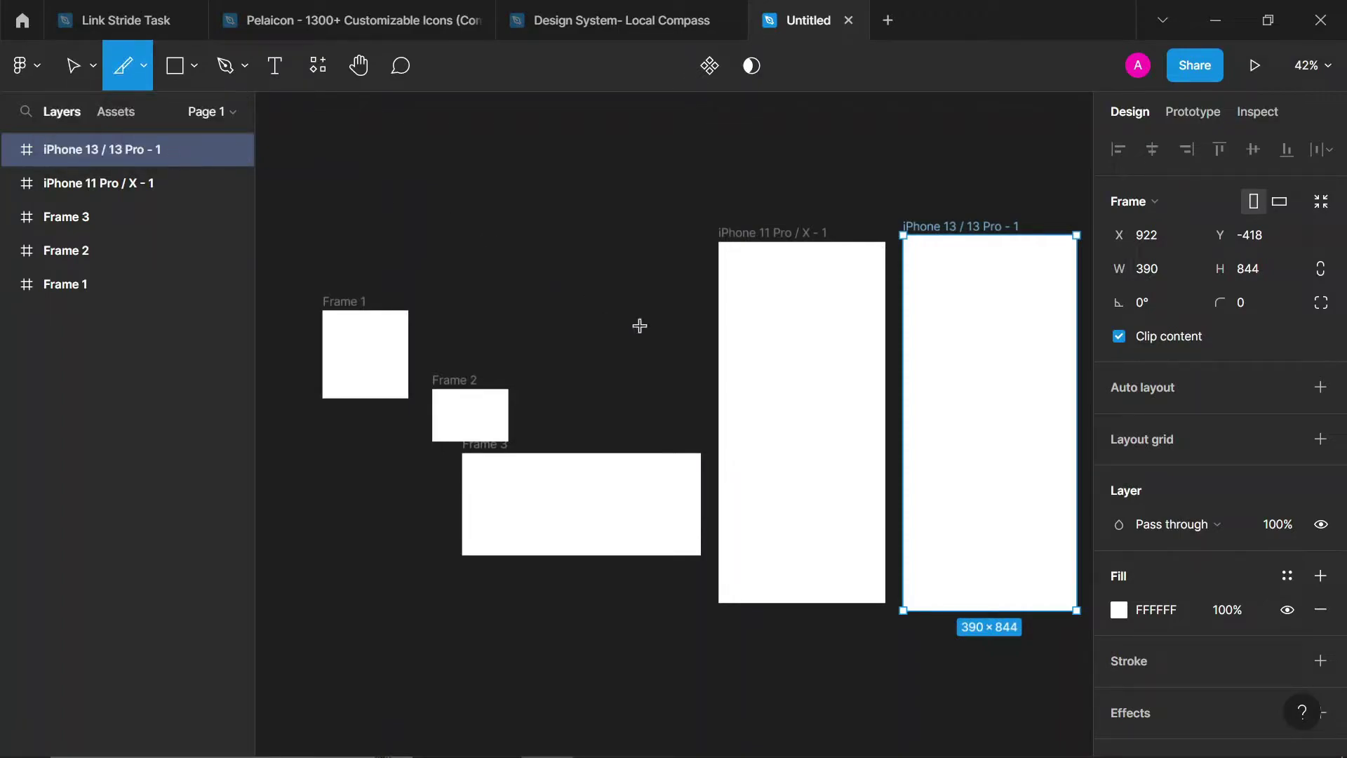
drag(715, 359, 900, 478)
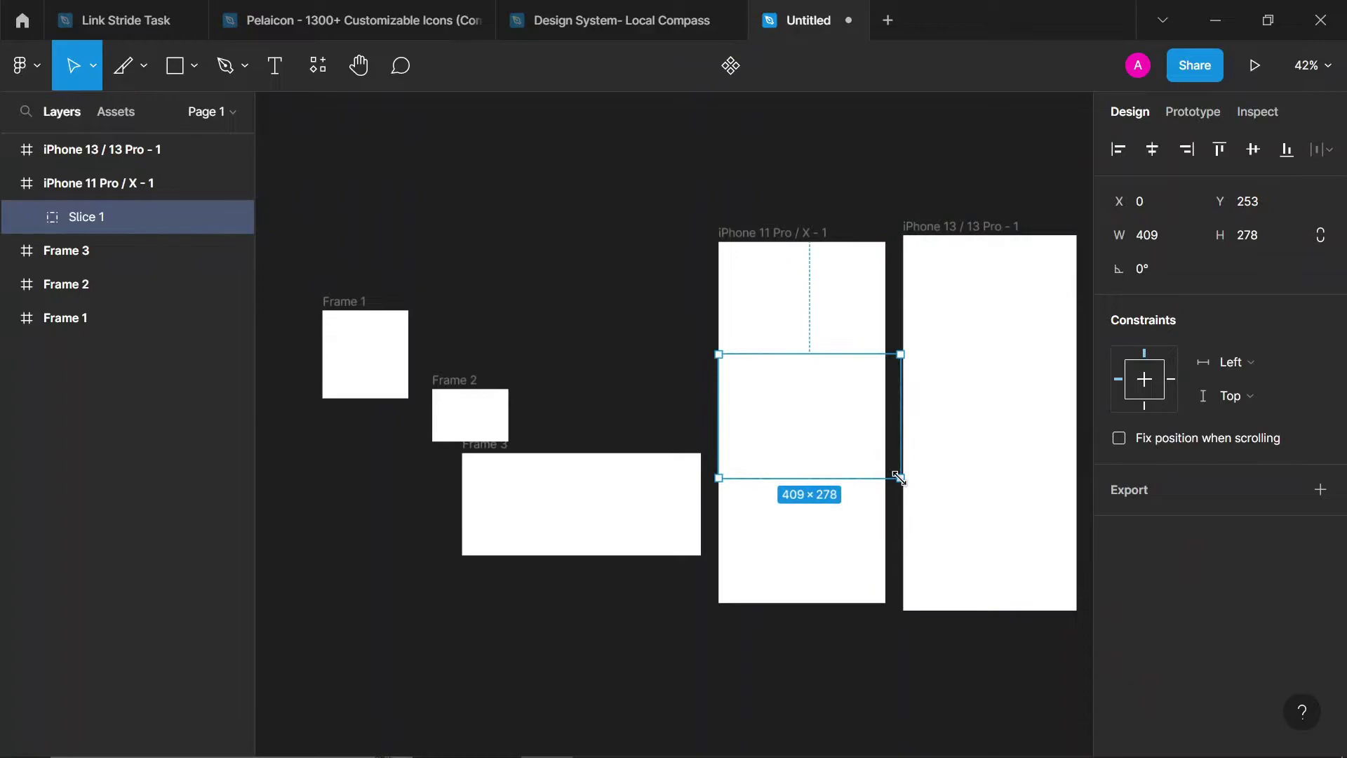
click(125, 65)
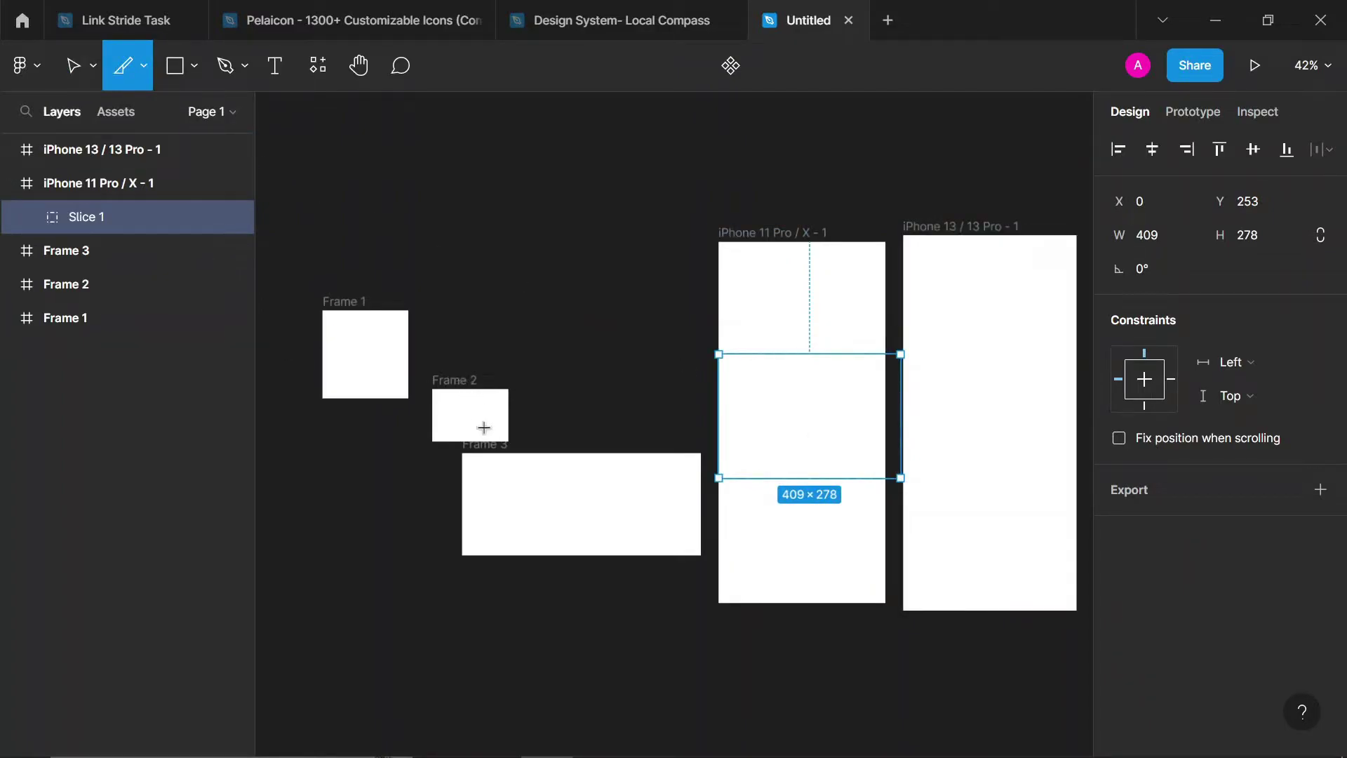
drag(487, 467, 659, 525)
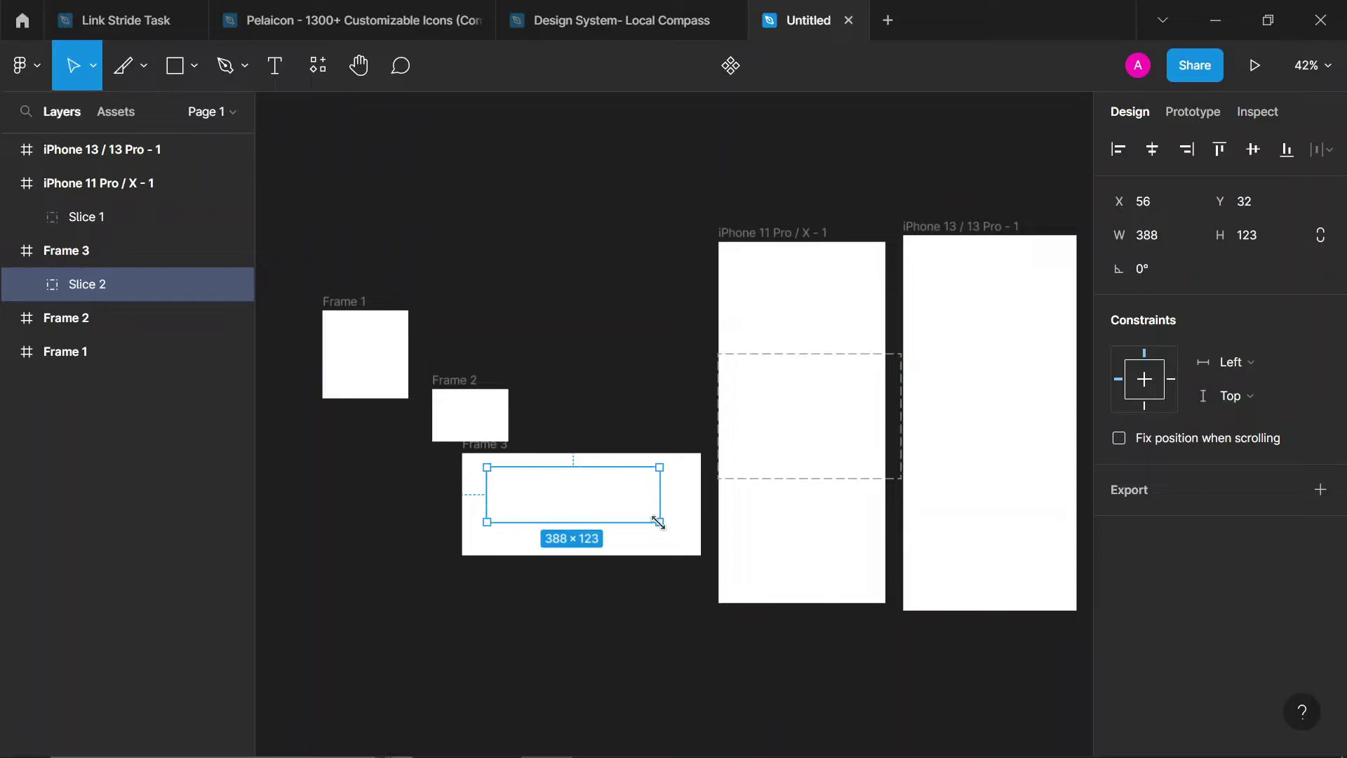
Move Slice 1 up and snap its edges to the frame, making it 375×278
click(842, 430)
drag(835, 421, 785, 370)
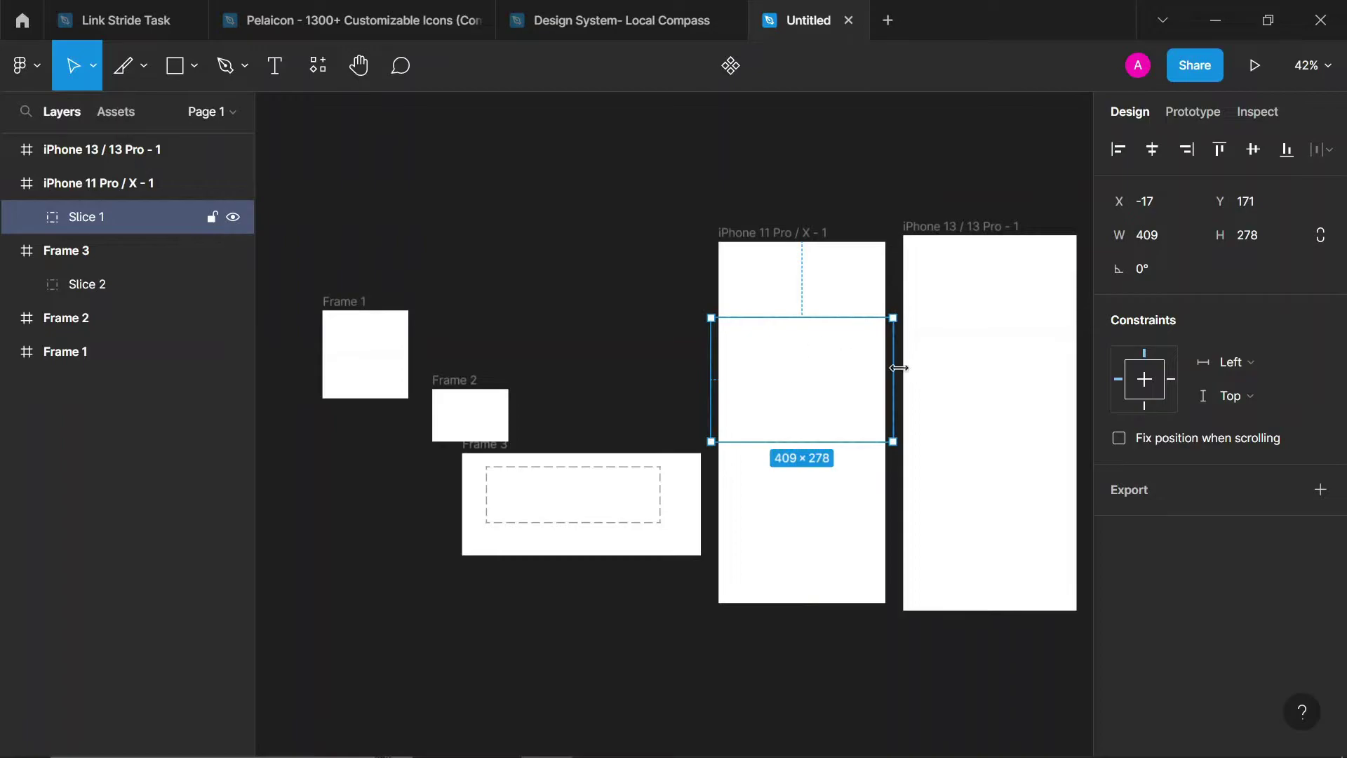
drag(899, 373, 883, 372)
drag(710, 402, 720, 404)
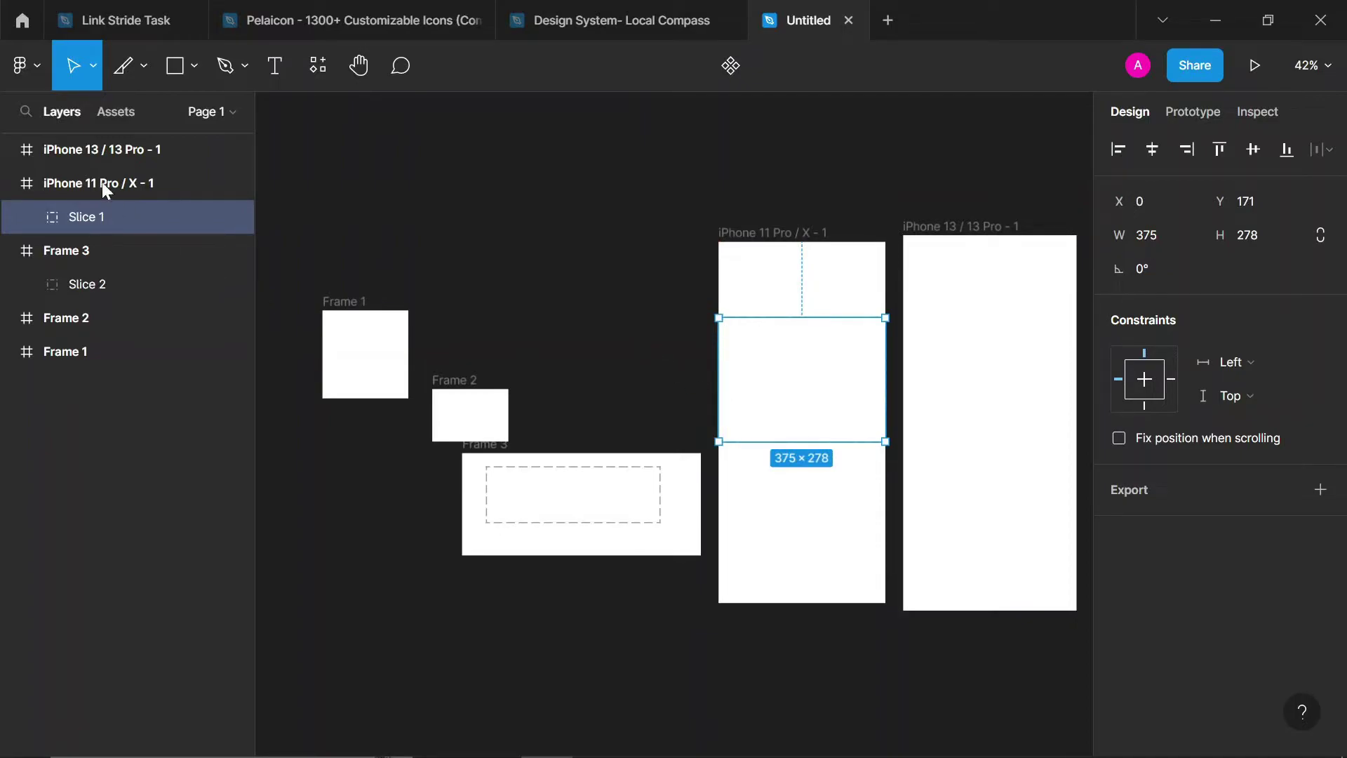
click(188, 65)
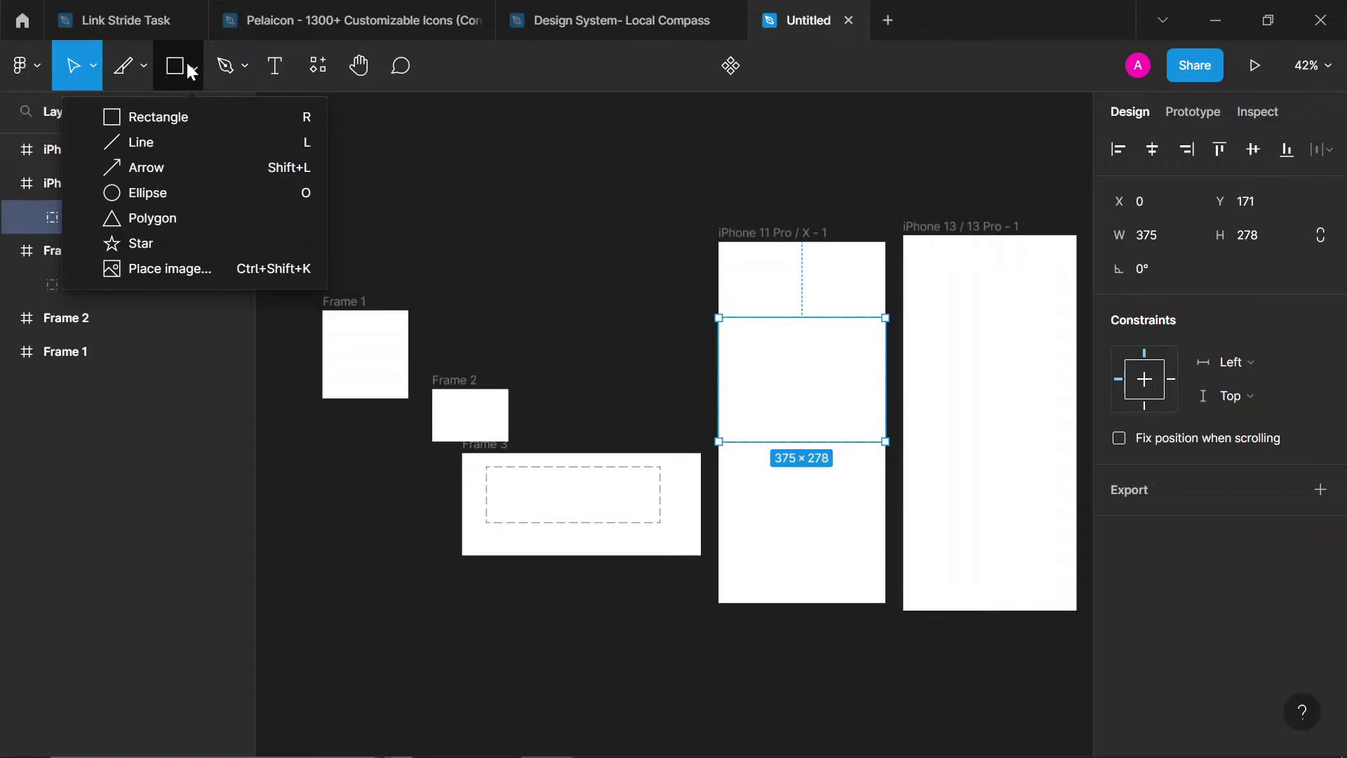
Draw a wide grey rectangle above Frame 1 and a 413.17-long line toward the iPhone frame
click(208, 120)
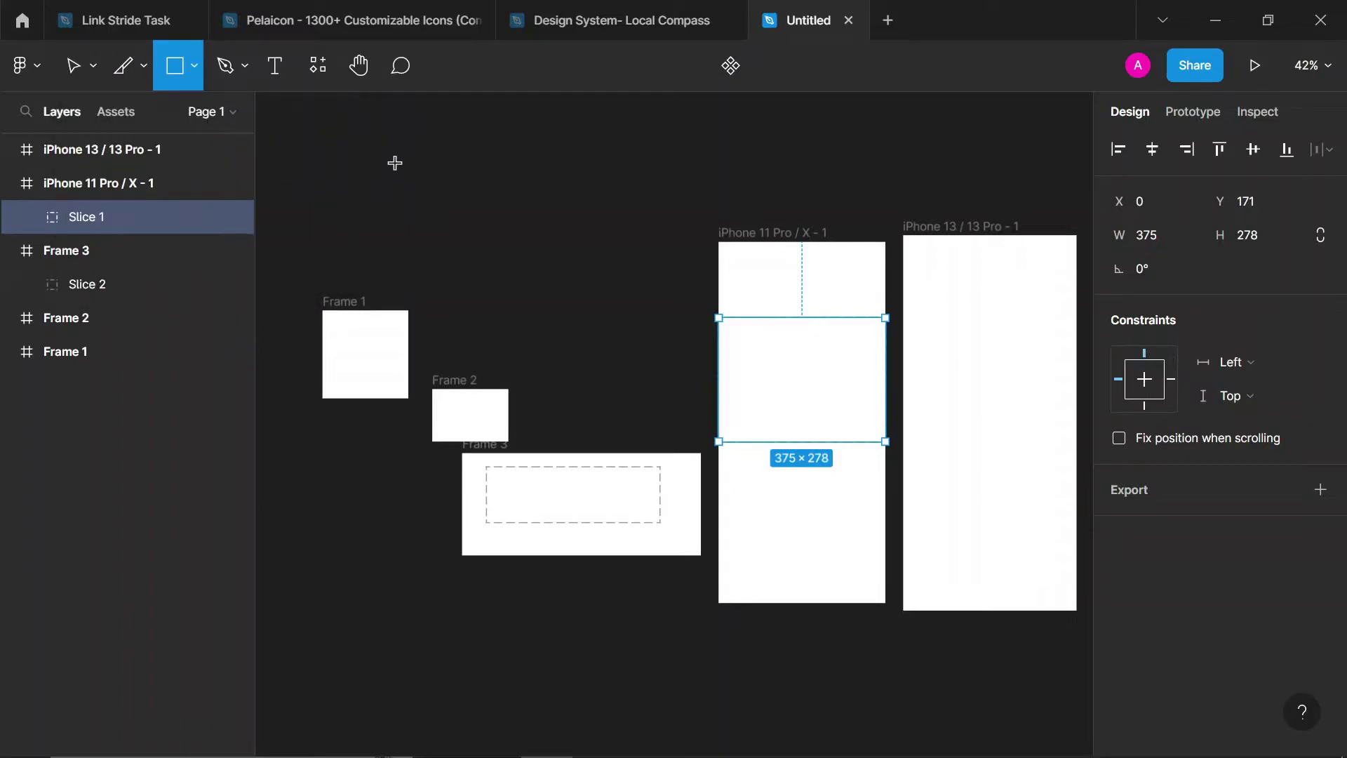
drag(395, 162, 619, 242)
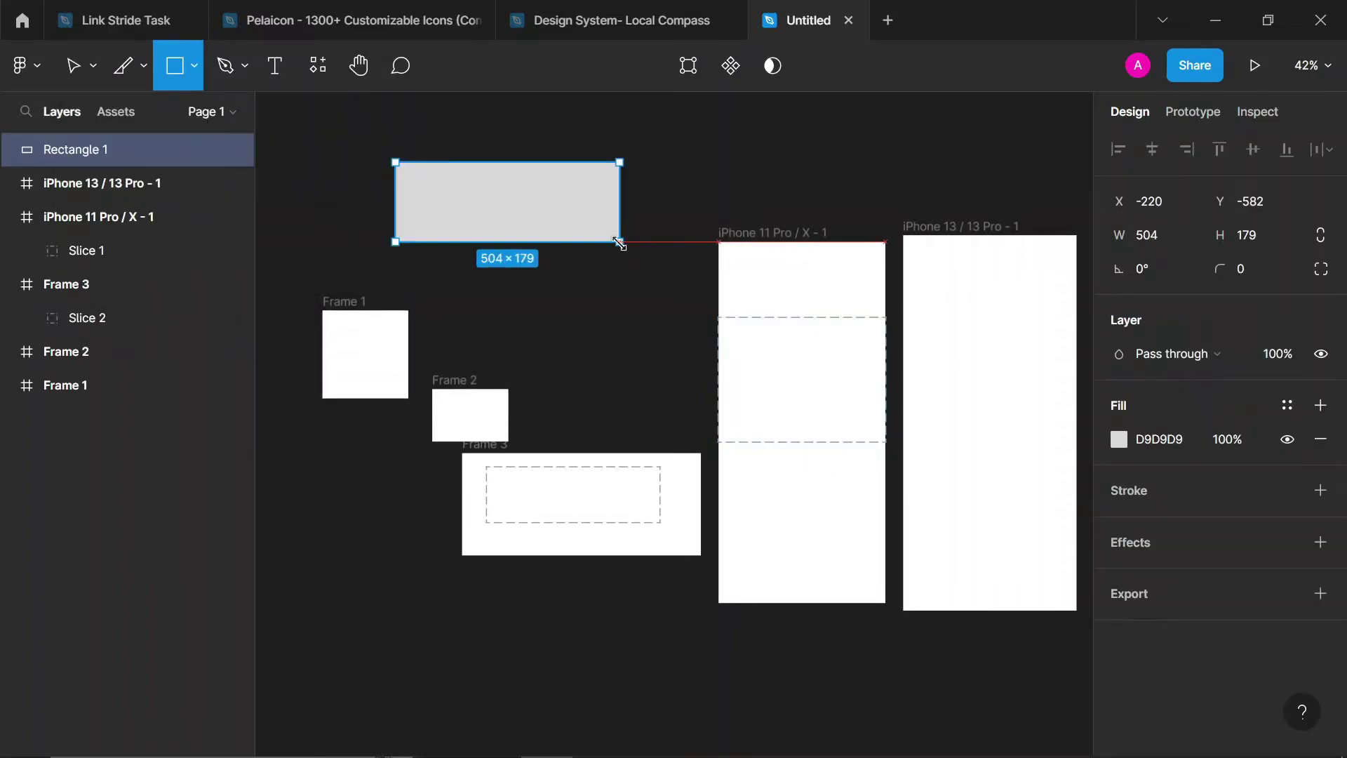
click(197, 65)
click(195, 139)
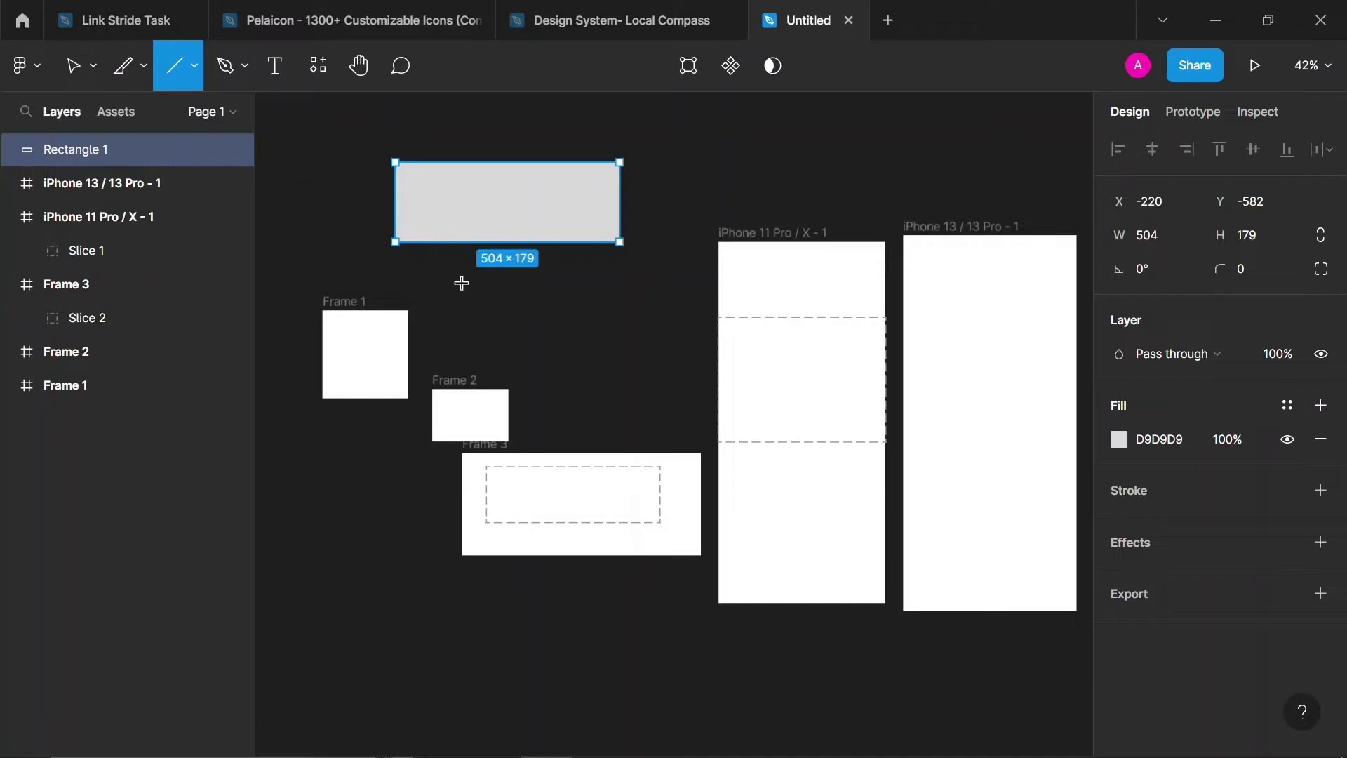
drag(462, 310, 646, 316)
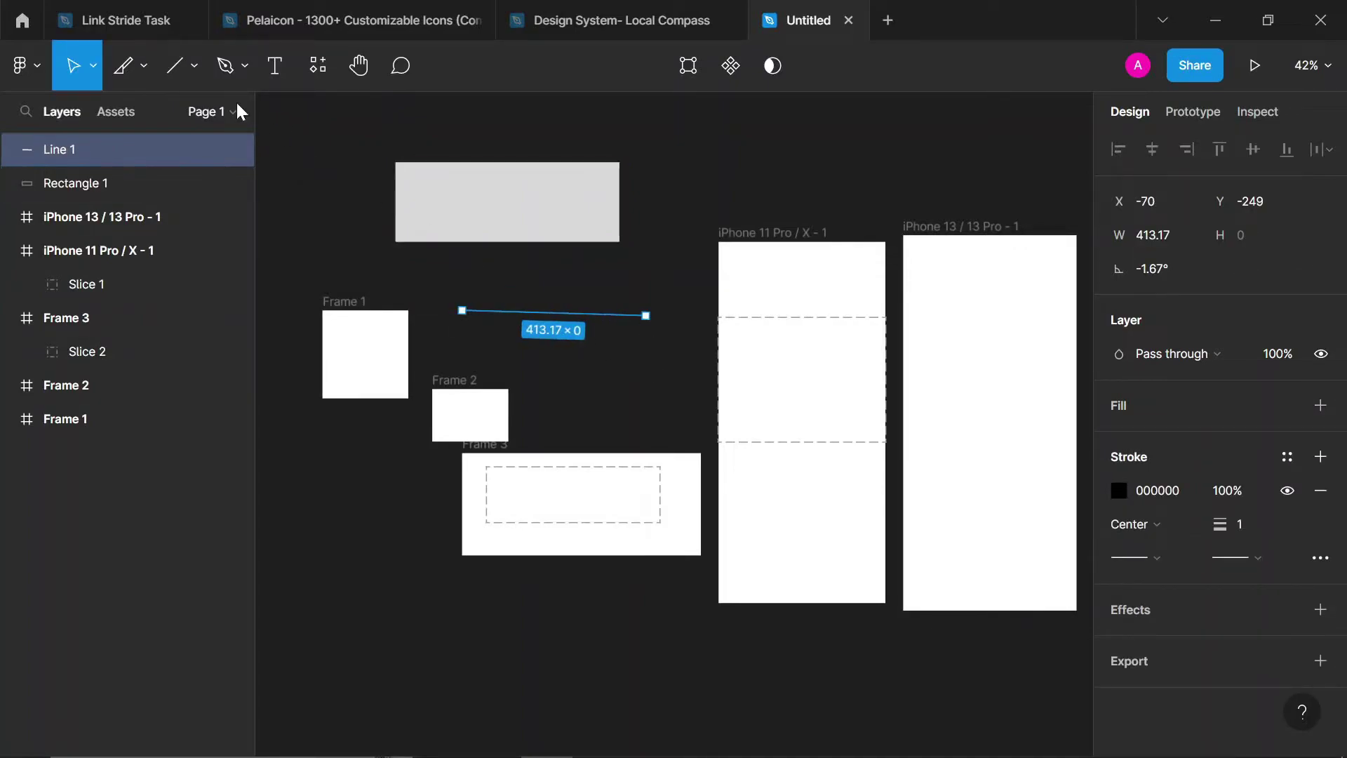
Draw a 483.55-long, 3-stroke arrow into the iPhone 11 Pro / X - 1 frame and select it
click(195, 66)
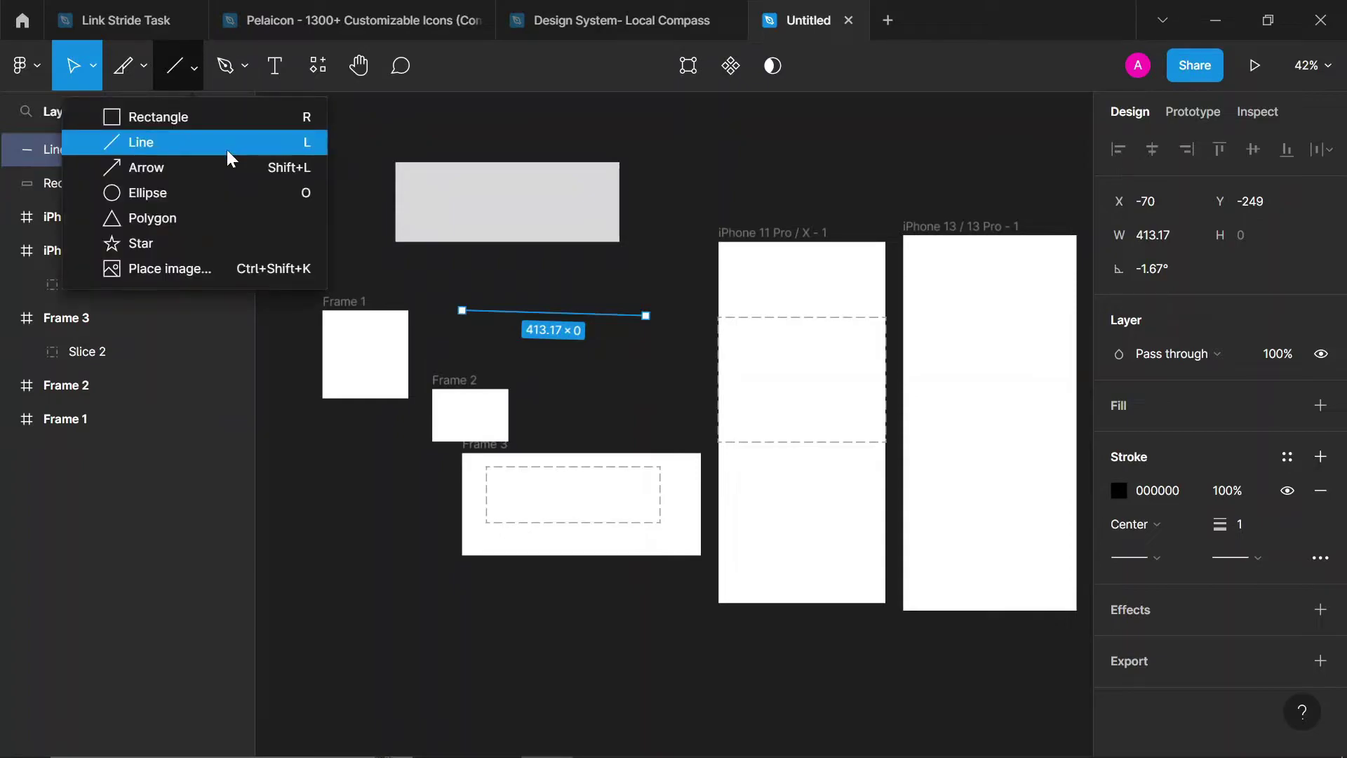
click(225, 167)
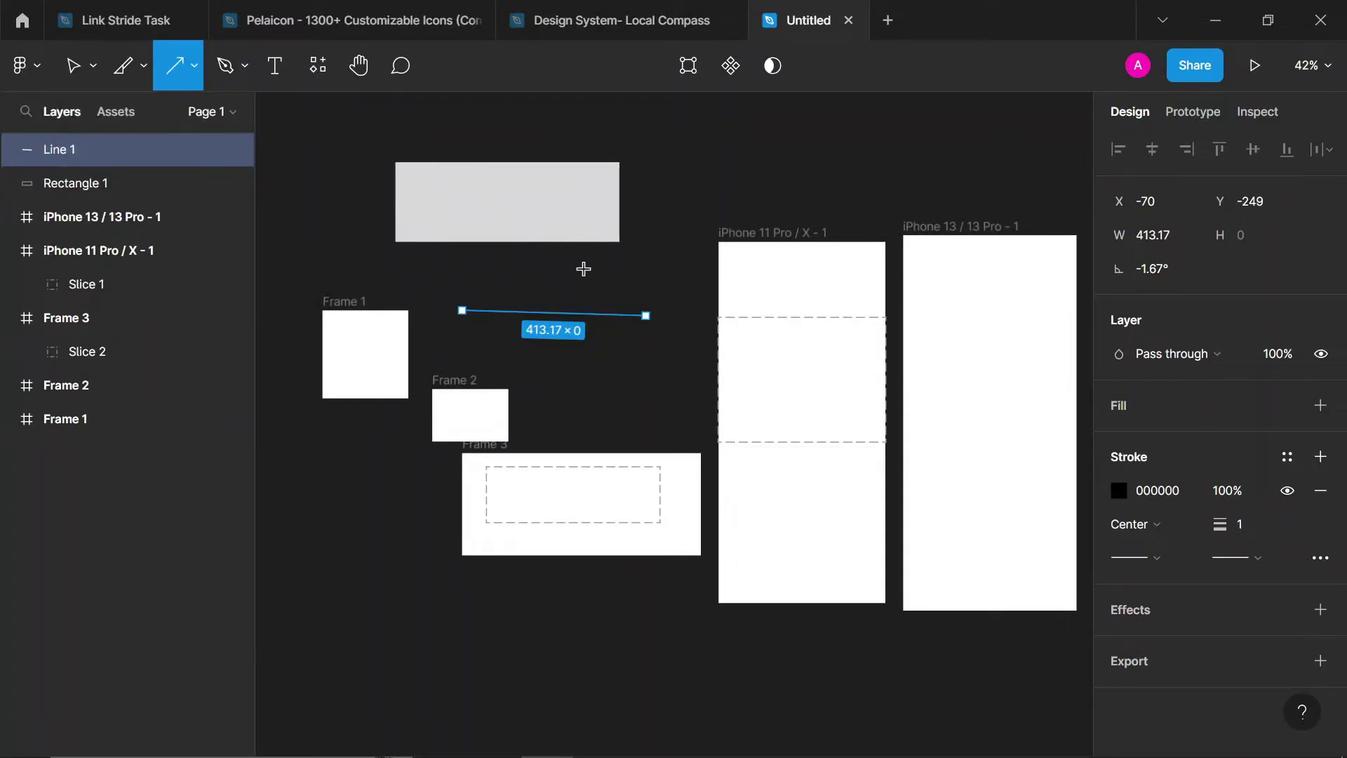
drag(584, 268, 797, 279)
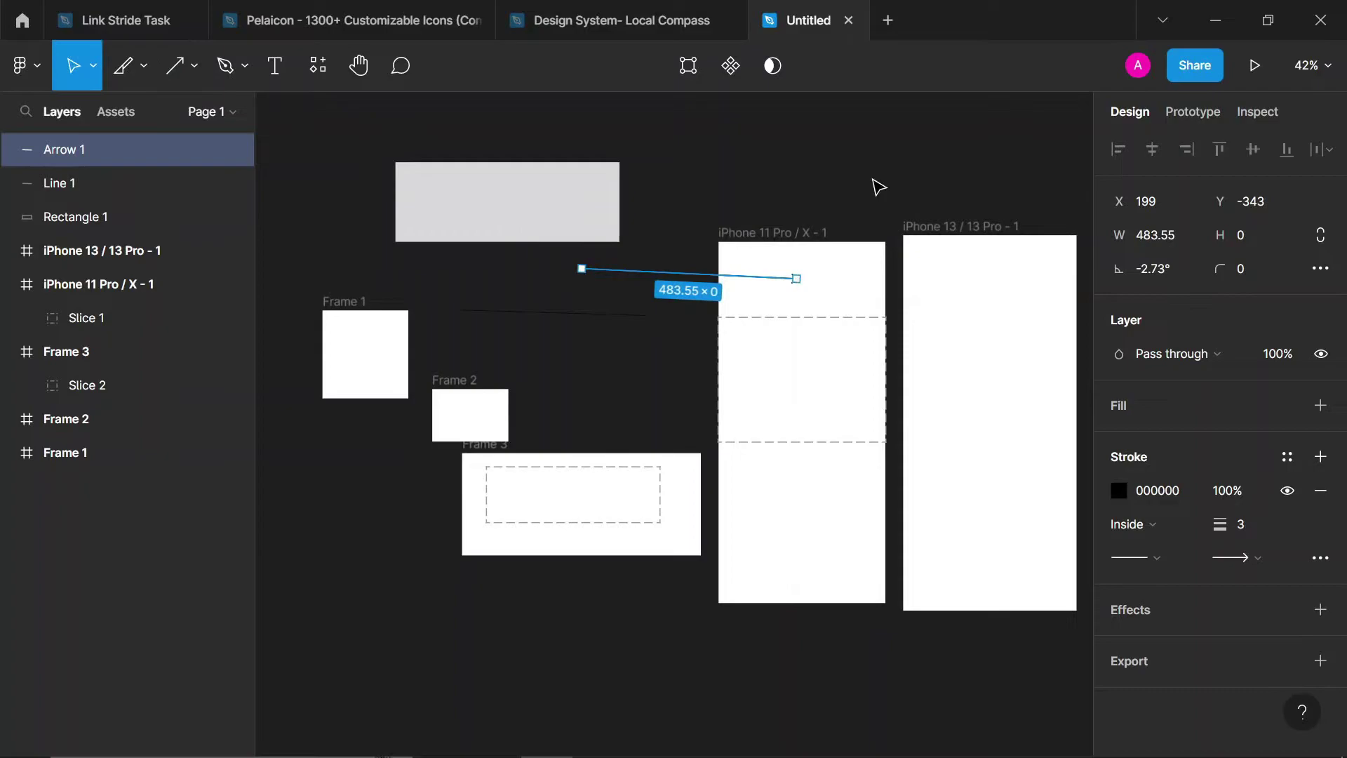
click(859, 213)
click(794, 281)
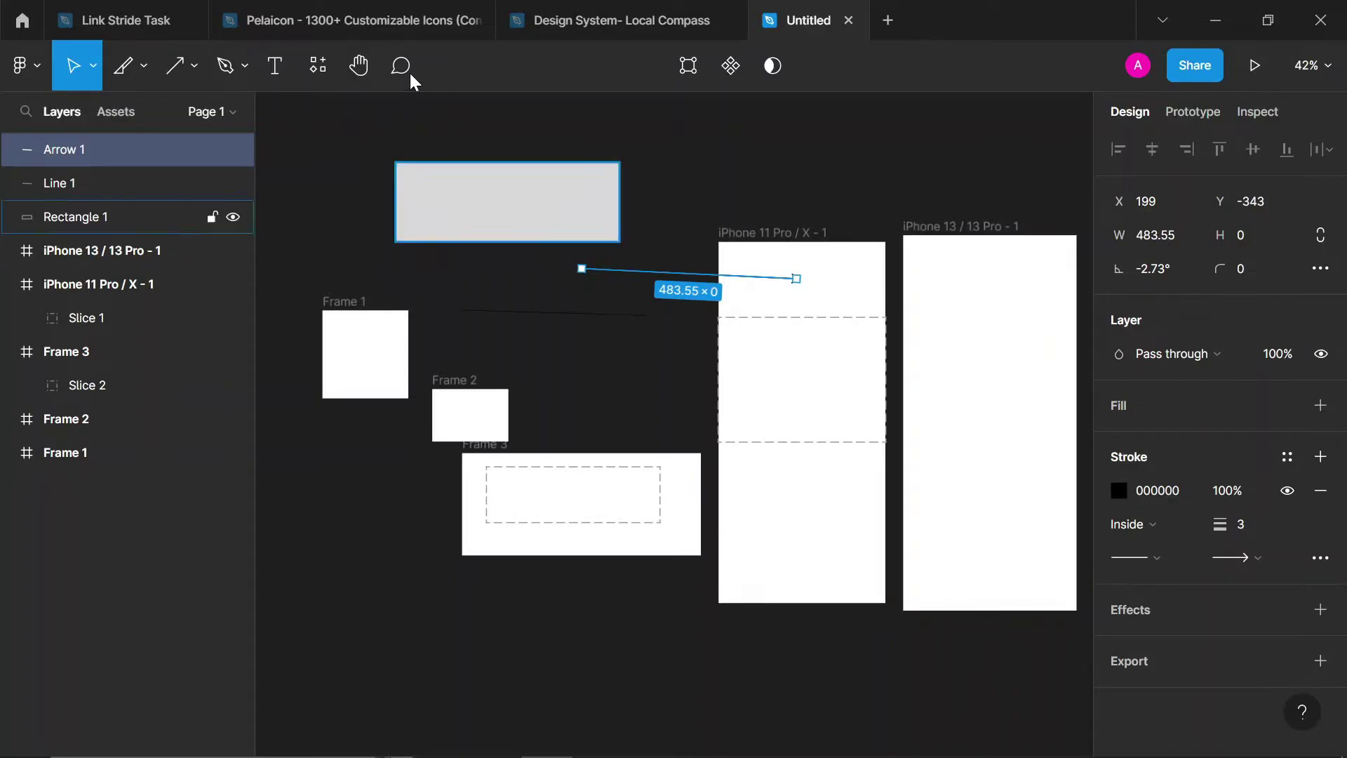
Draw a diagonal arrow (Arrow 2) inside the iPhone 11 frame
click(195, 66)
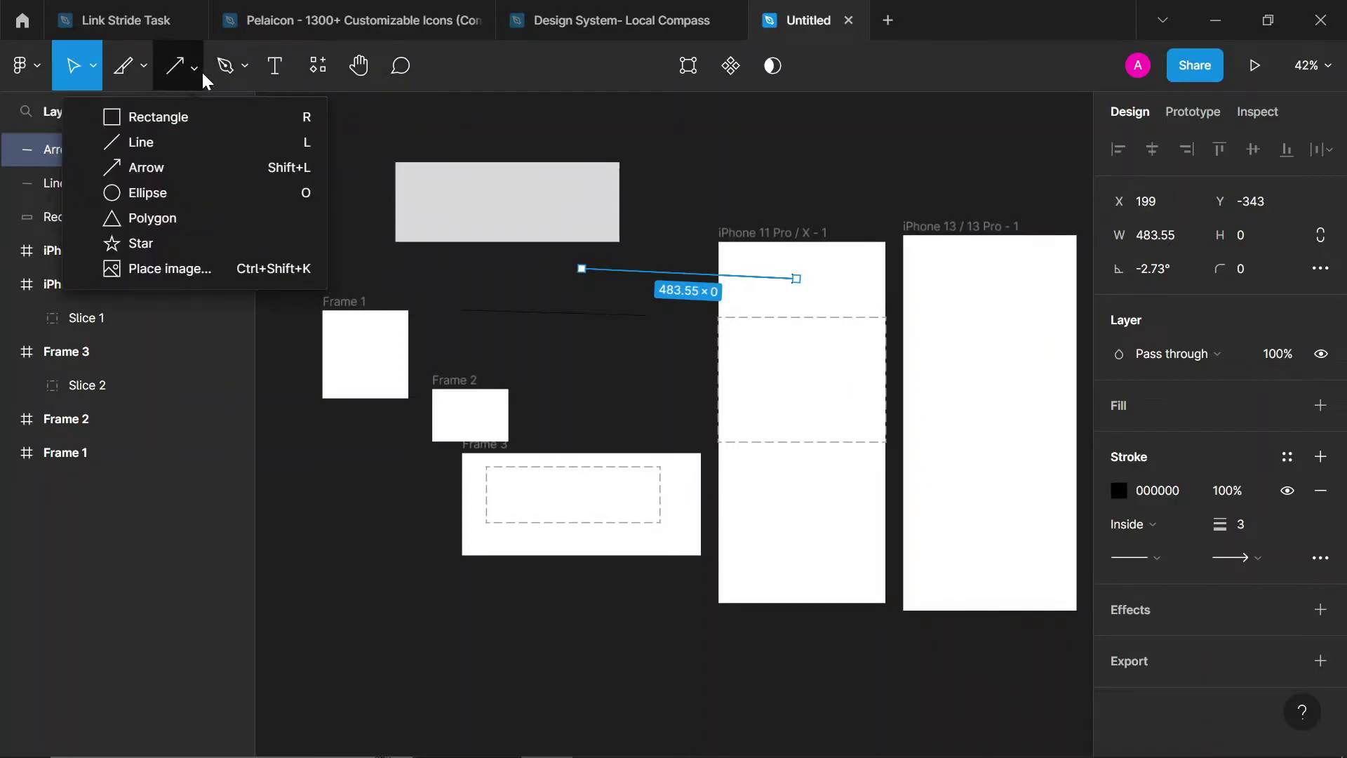
click(197, 175)
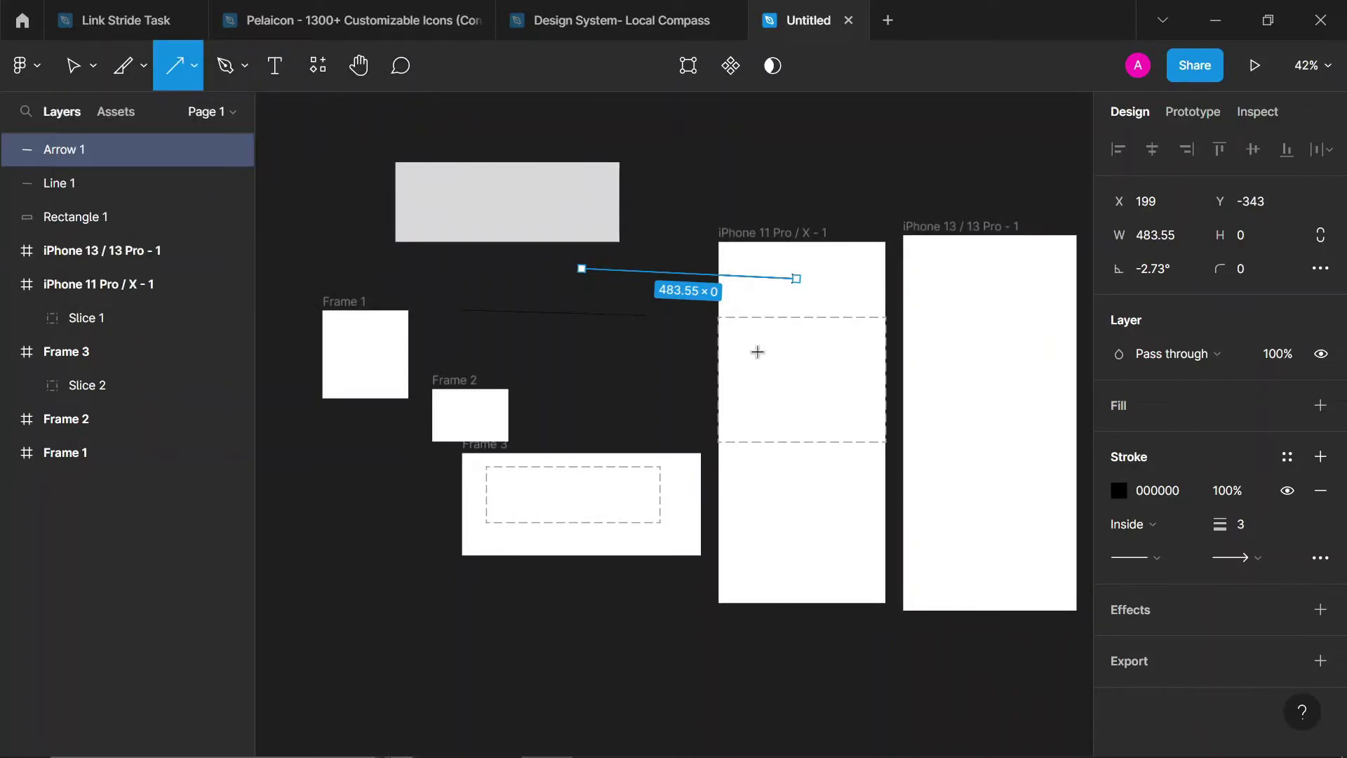
drag(754, 343, 847, 412)
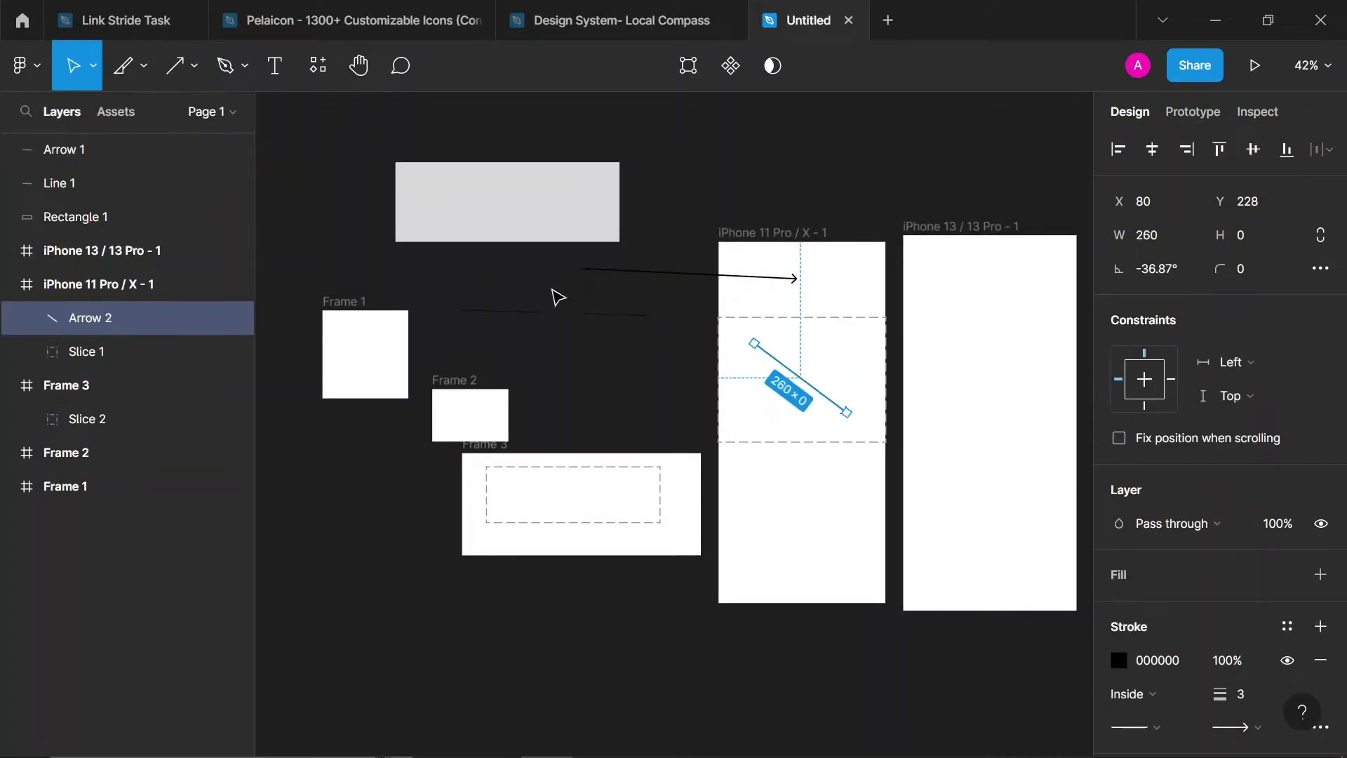
Add a 142×142 circle low in the frame and a 104×104 square beside it
click(196, 67)
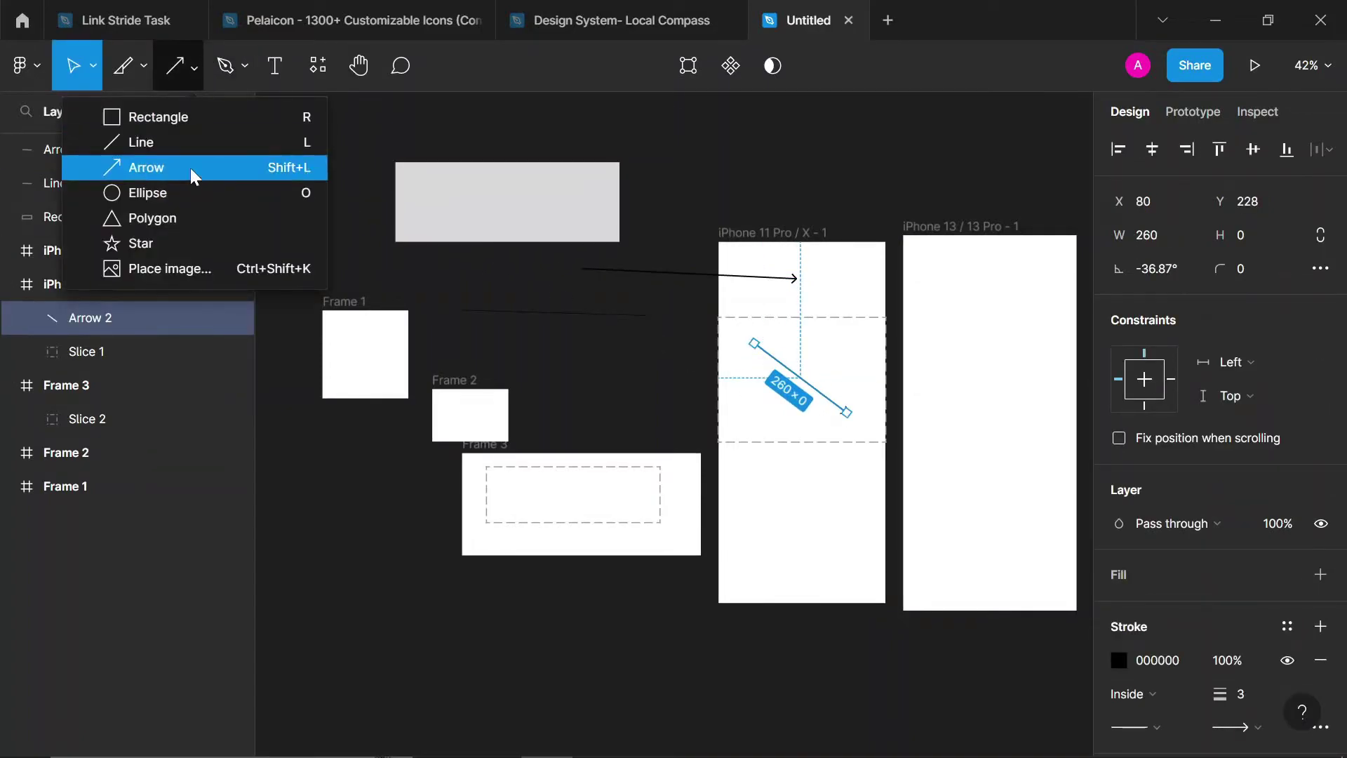
click(190, 193)
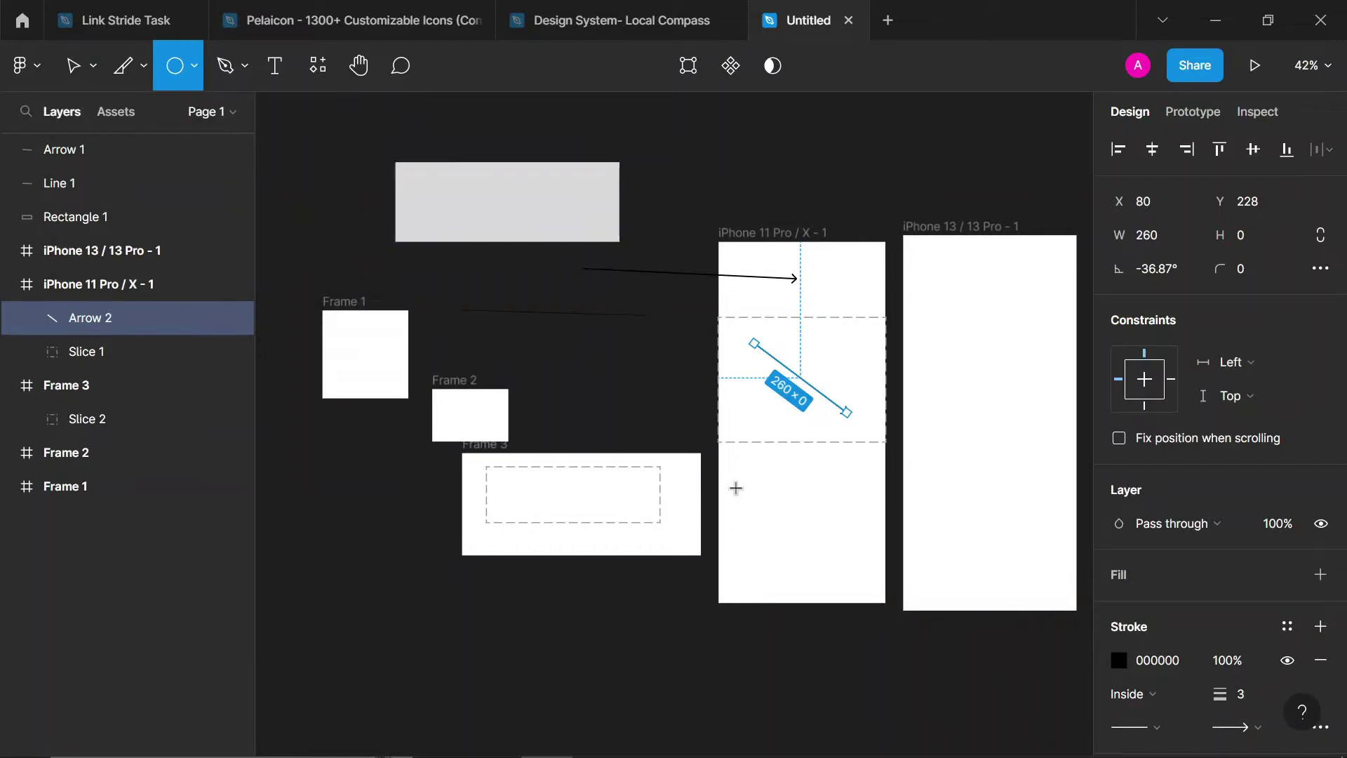
drag(736, 487, 801, 550)
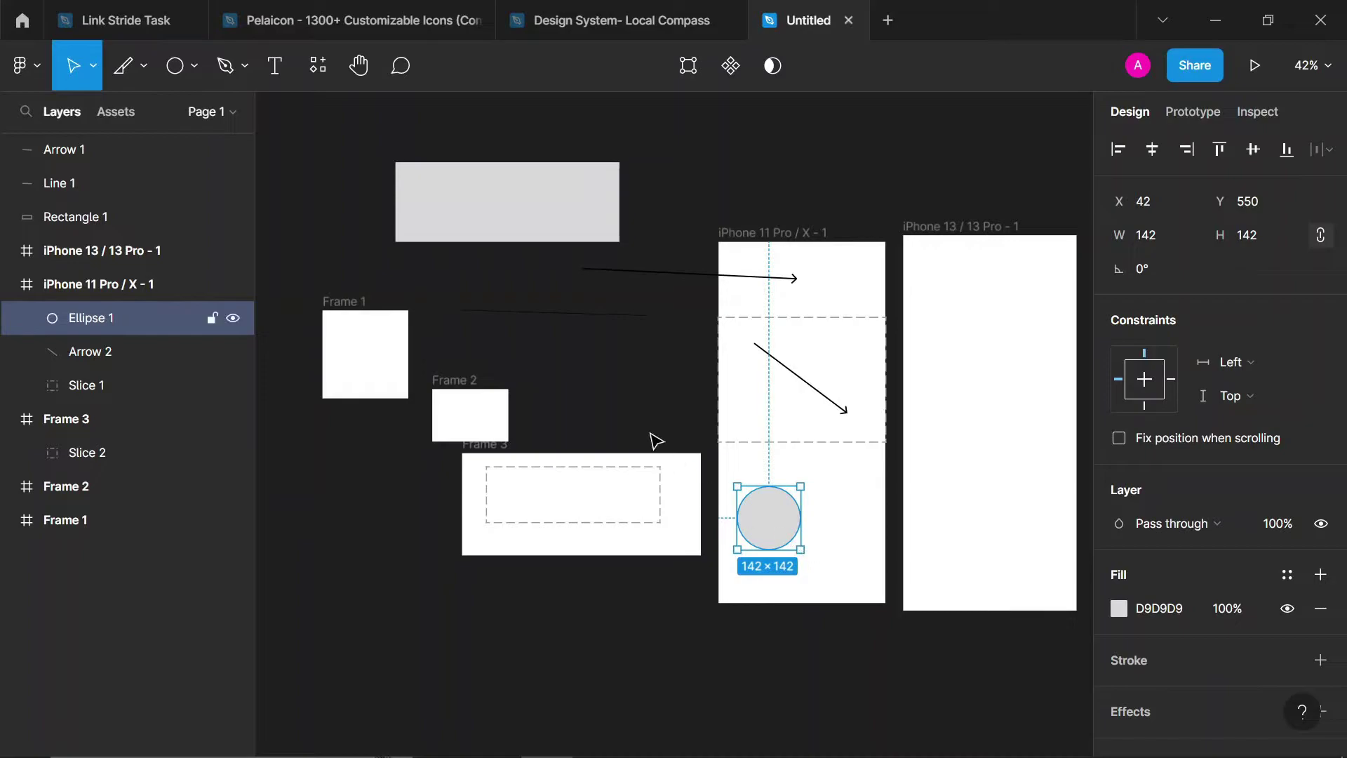
key(r)
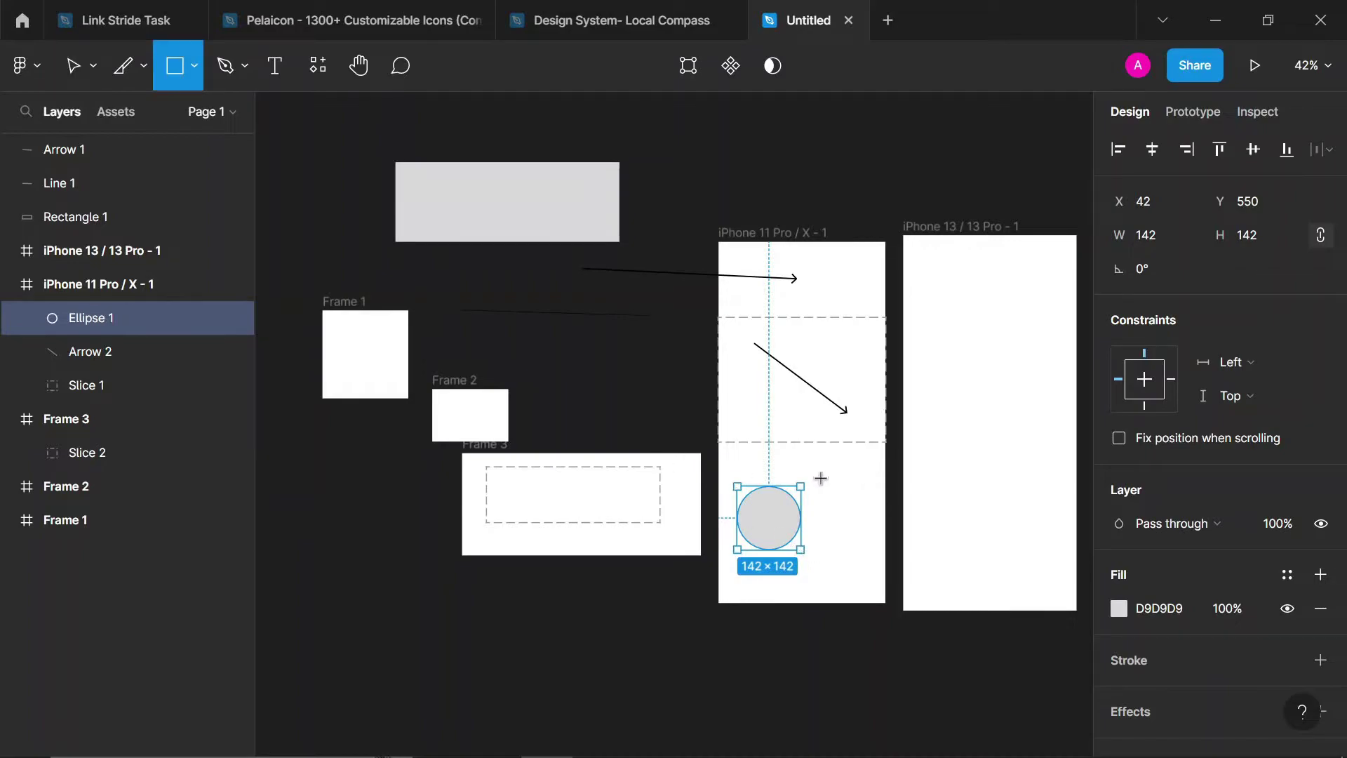
mouse_move(819, 478)
mouse_down()
mouse_move(883, 541)
mouse_move(865, 524)
mouse_up()
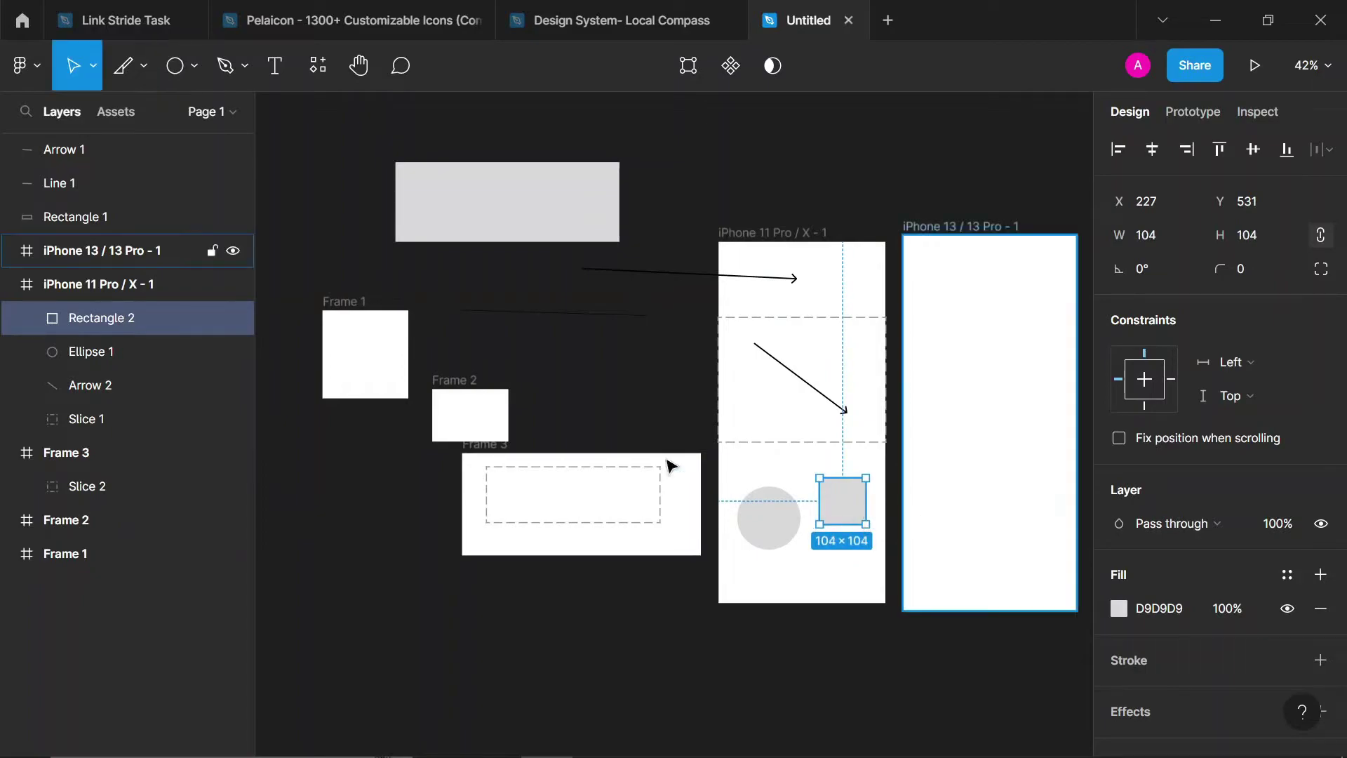
Draw a 260×260 Polygon 1 with 7 sides and corner radius 47 in the iPhone 13 frame
click(197, 65)
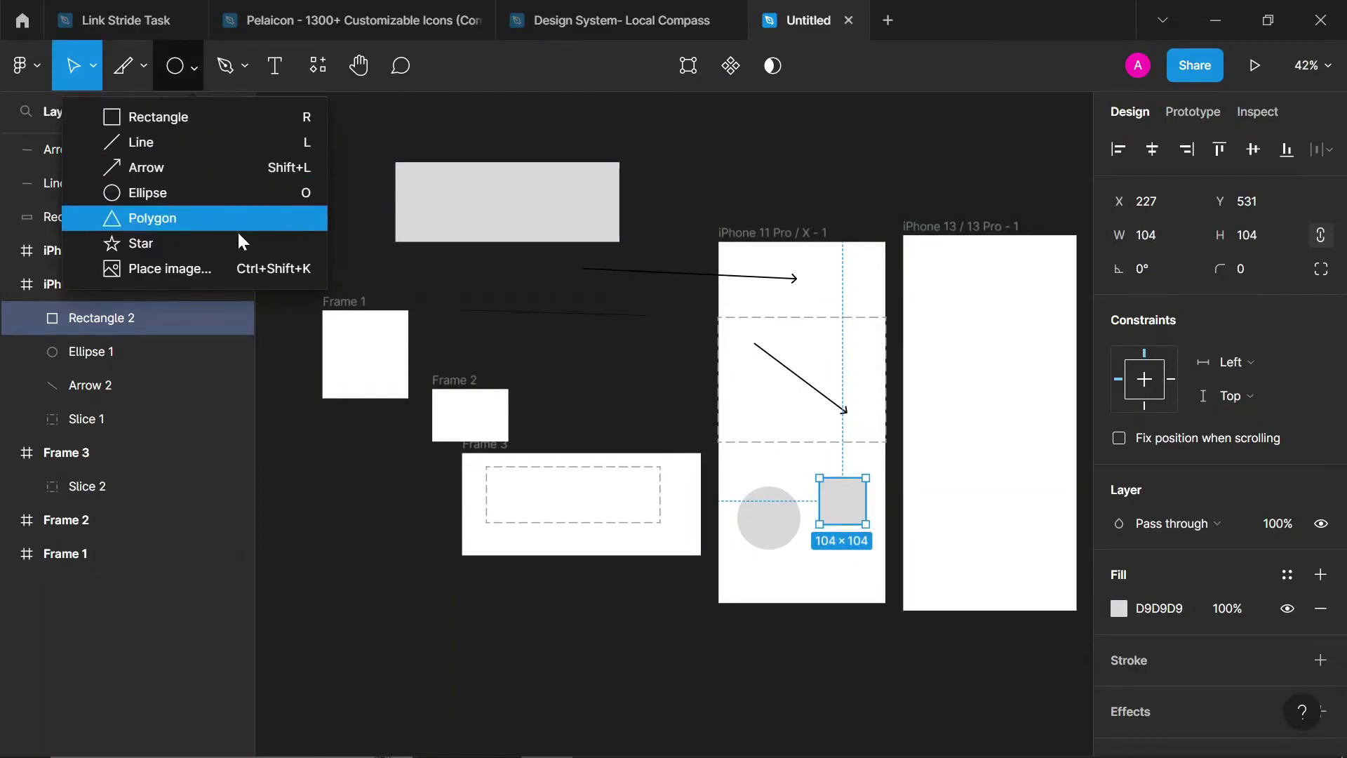
click(257, 218)
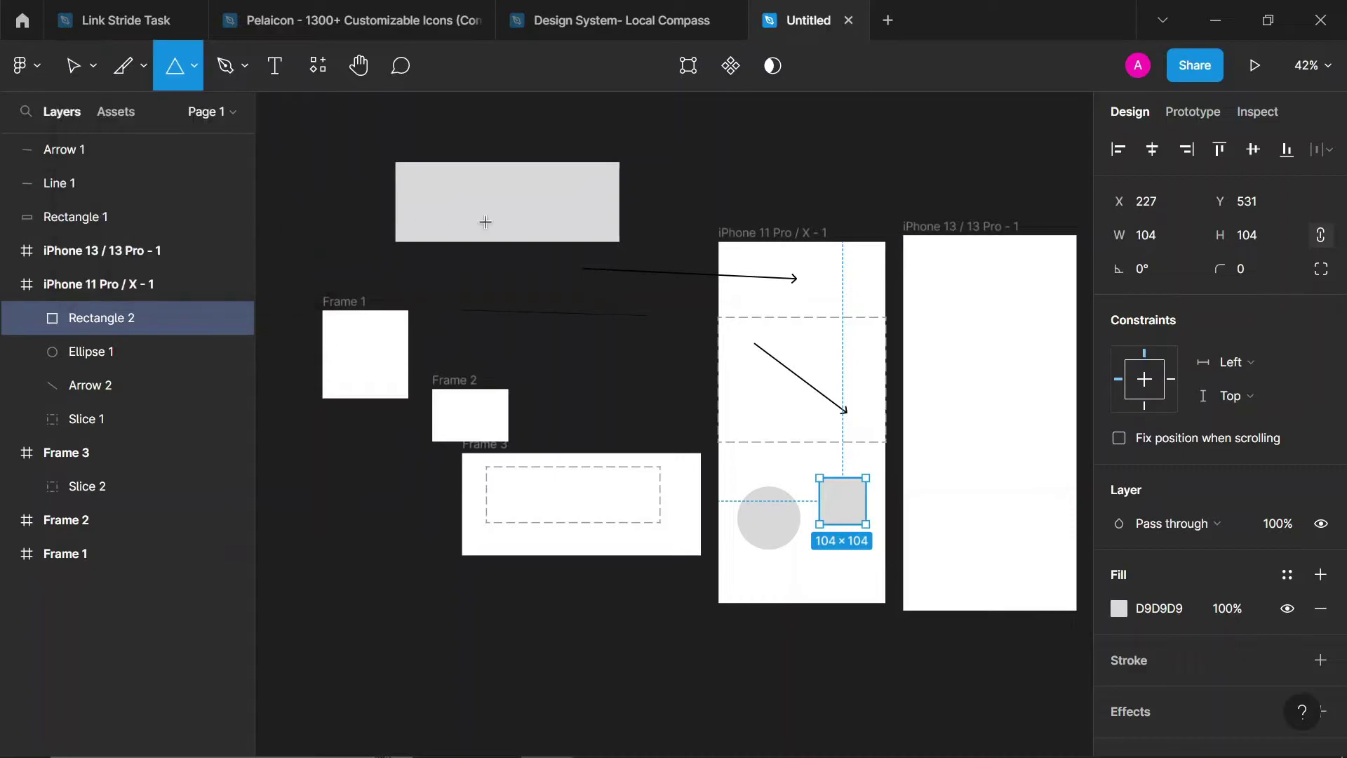
drag(923, 331, 1039, 449)
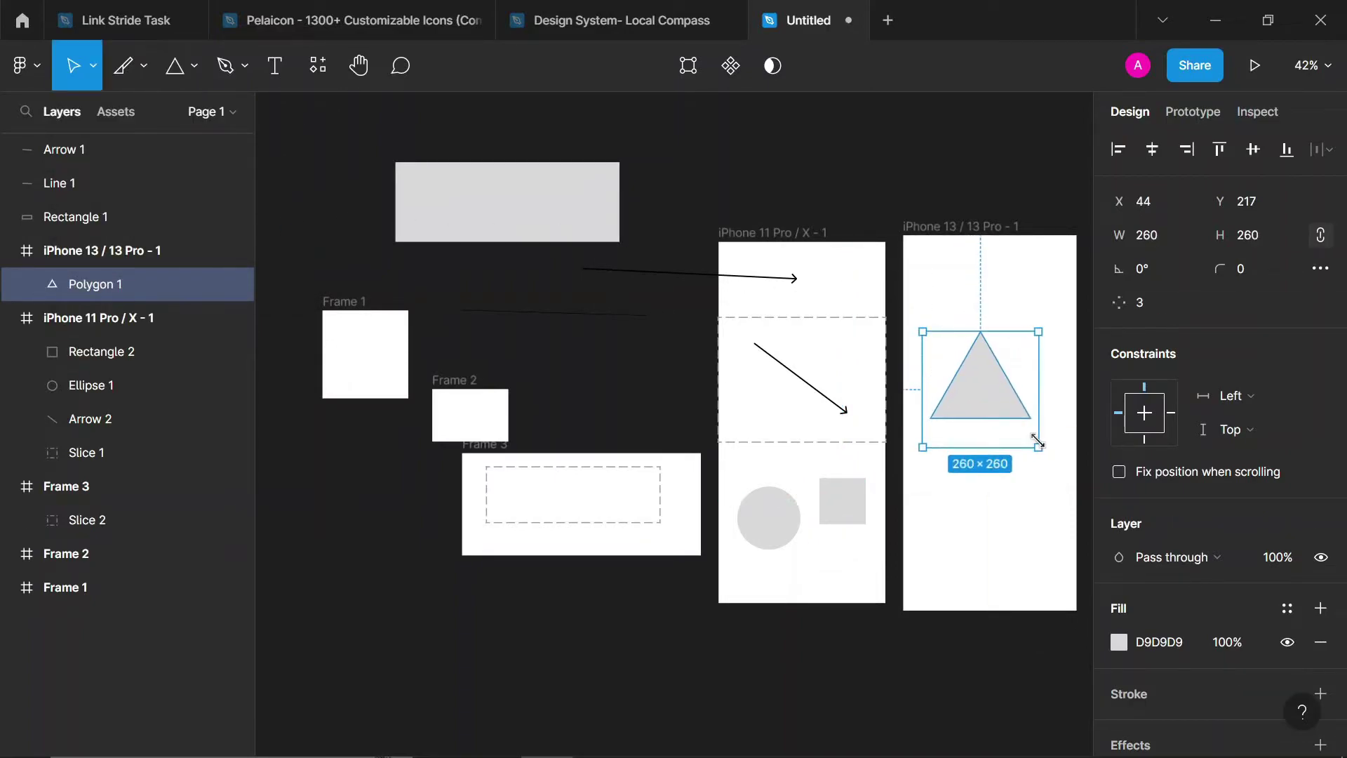
click(1163, 301)
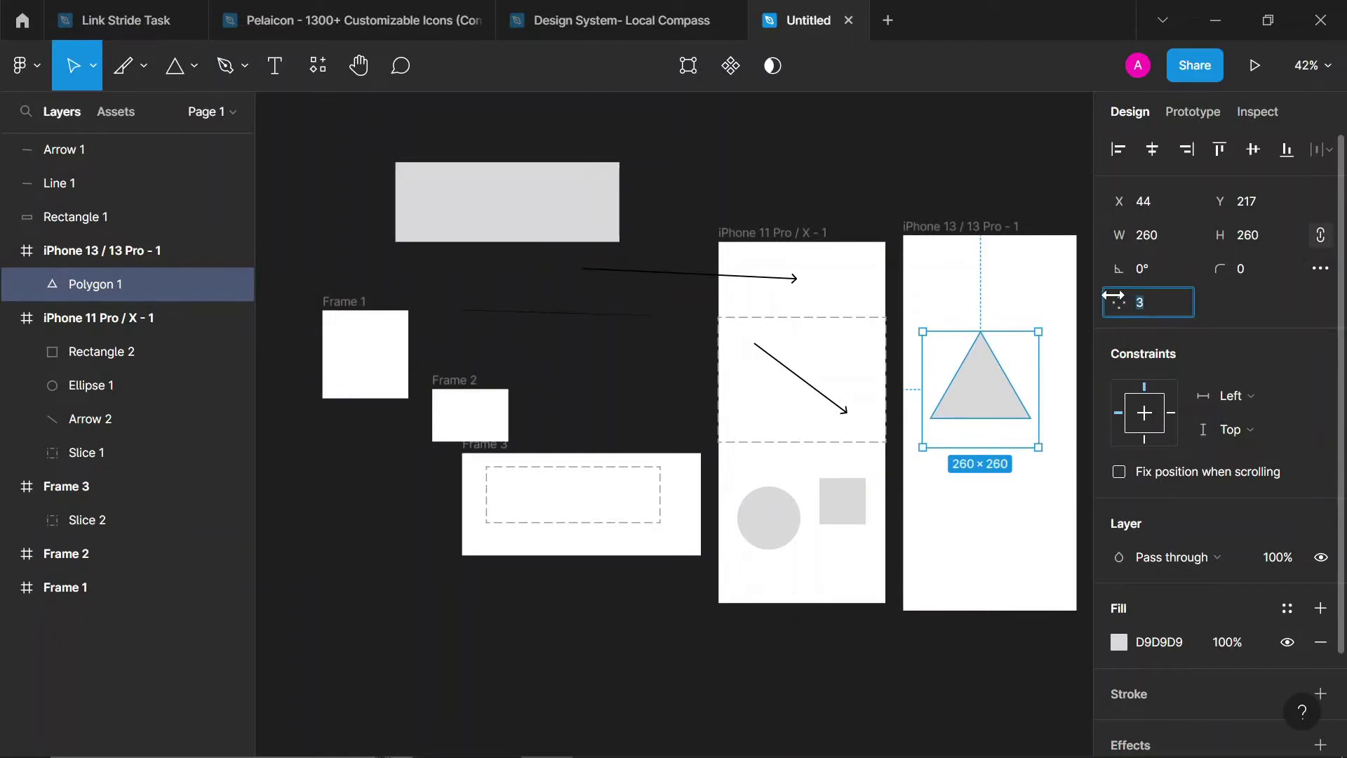
mouse_move(1119, 301)
mouse_down()
mouse_move(1166, 301)
mouse_move(1097, 300)
mouse_move(1224, 313)
mouse_move(1161, 326)
mouse_move(1123, 302)
mouse_up()
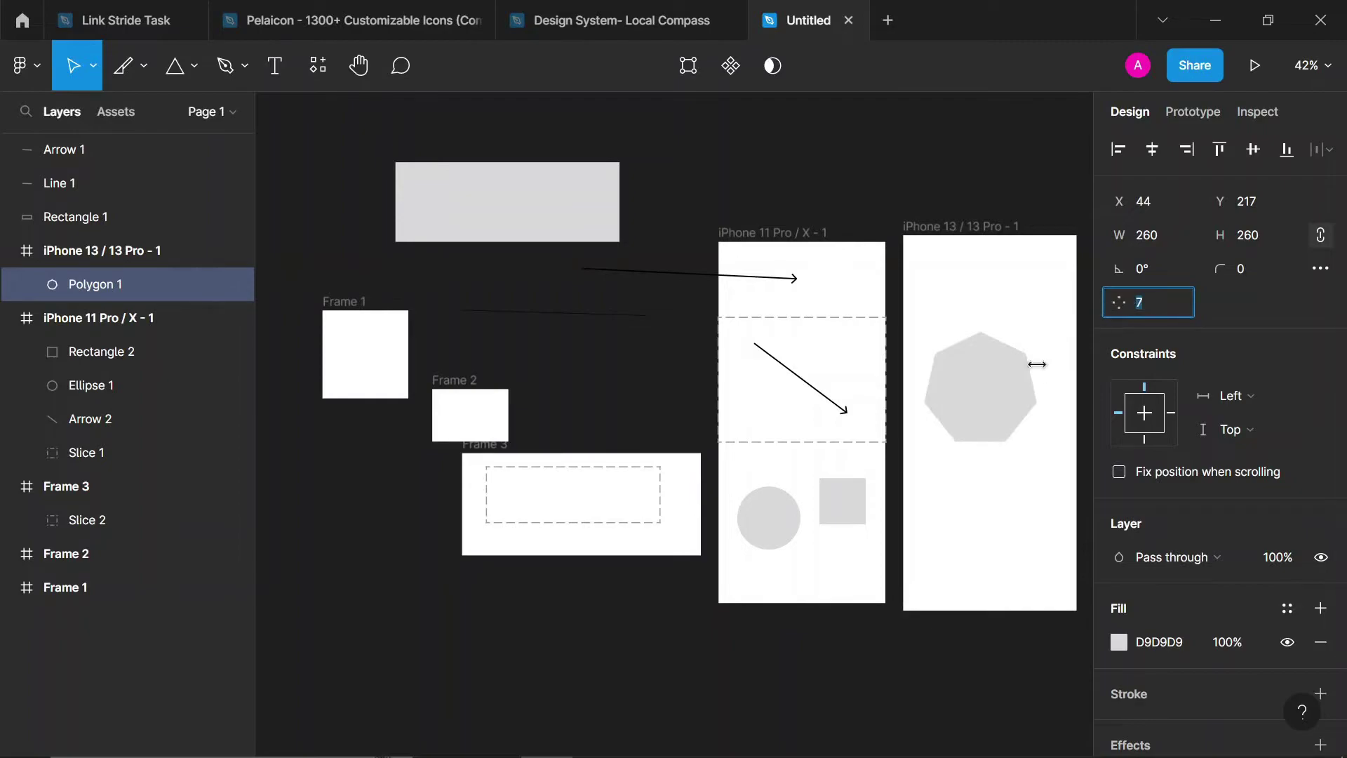
click(1016, 396)
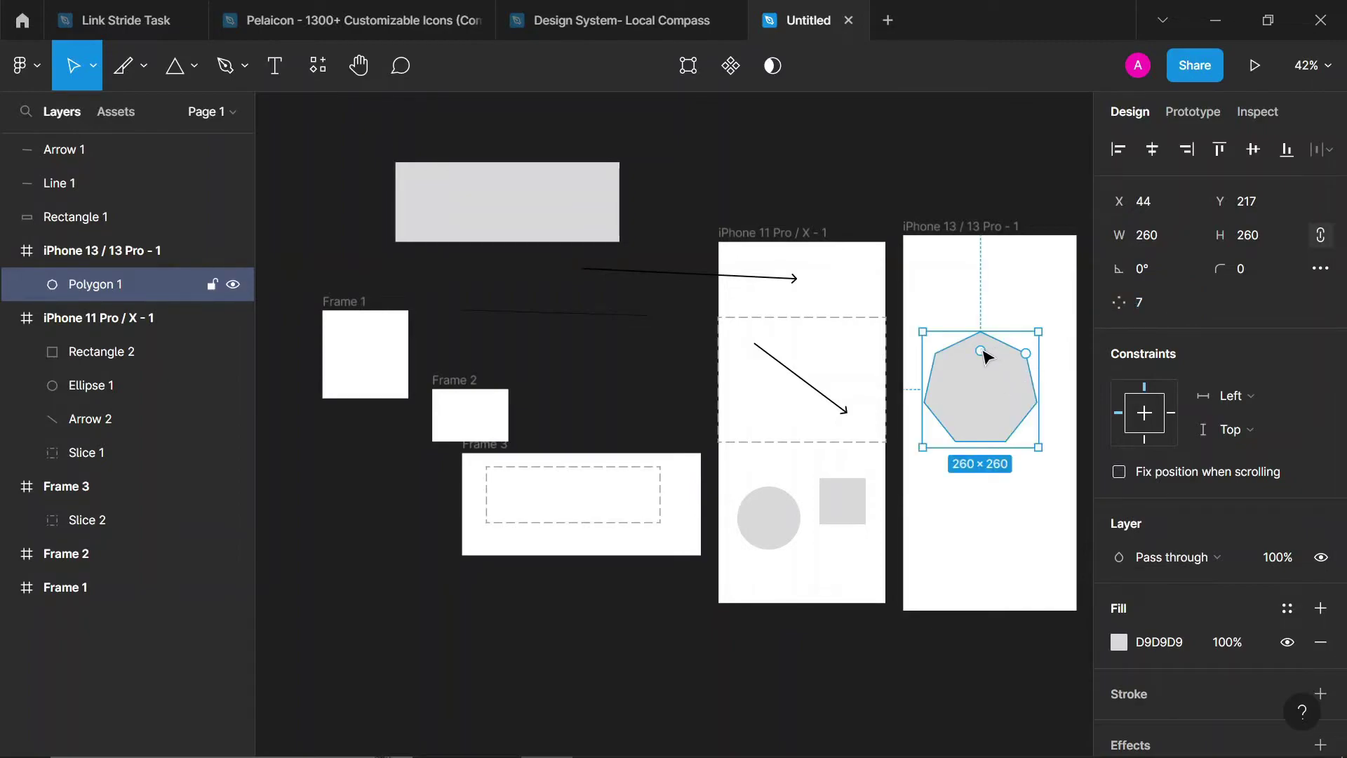
mouse_move(982, 352)
mouse_down()
mouse_move(1024, 392)
mouse_move(988, 359)
mouse_up()
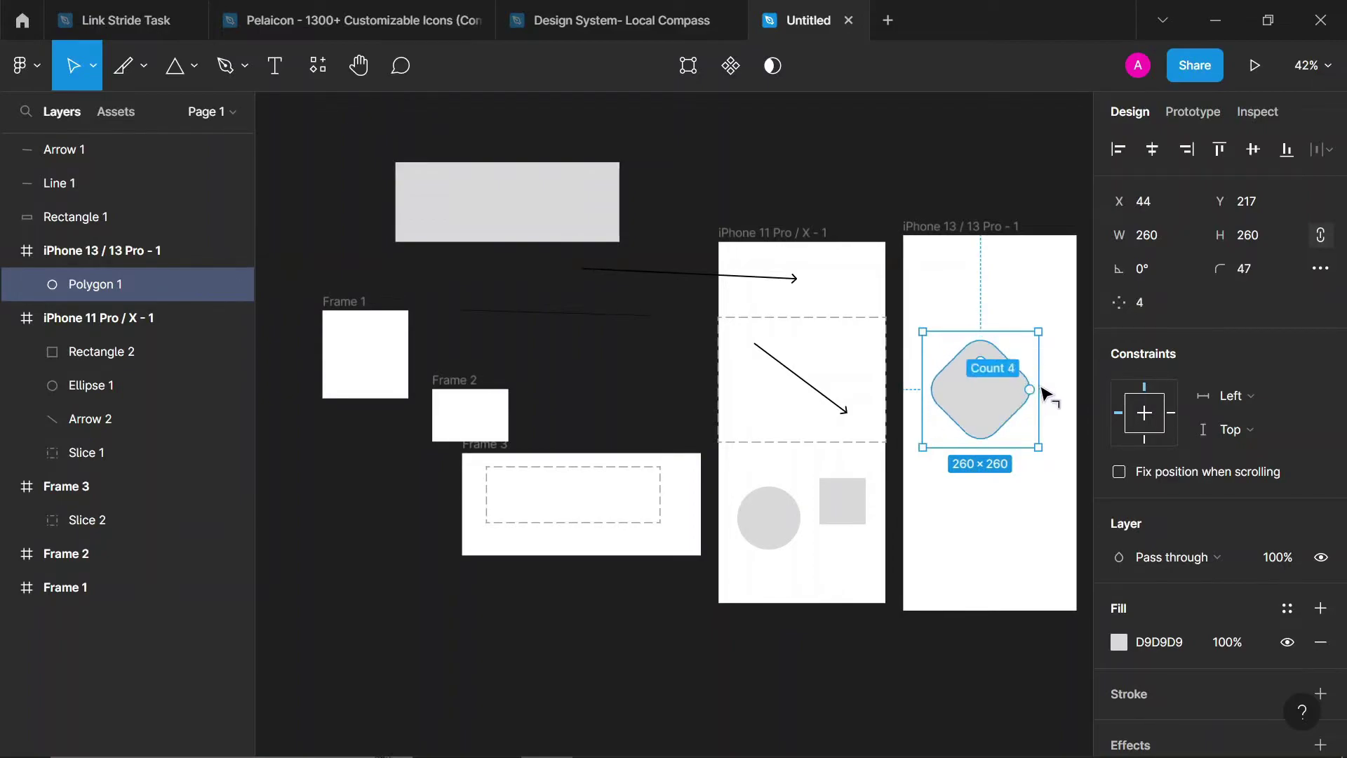
drag(1045, 393, 1070, 338)
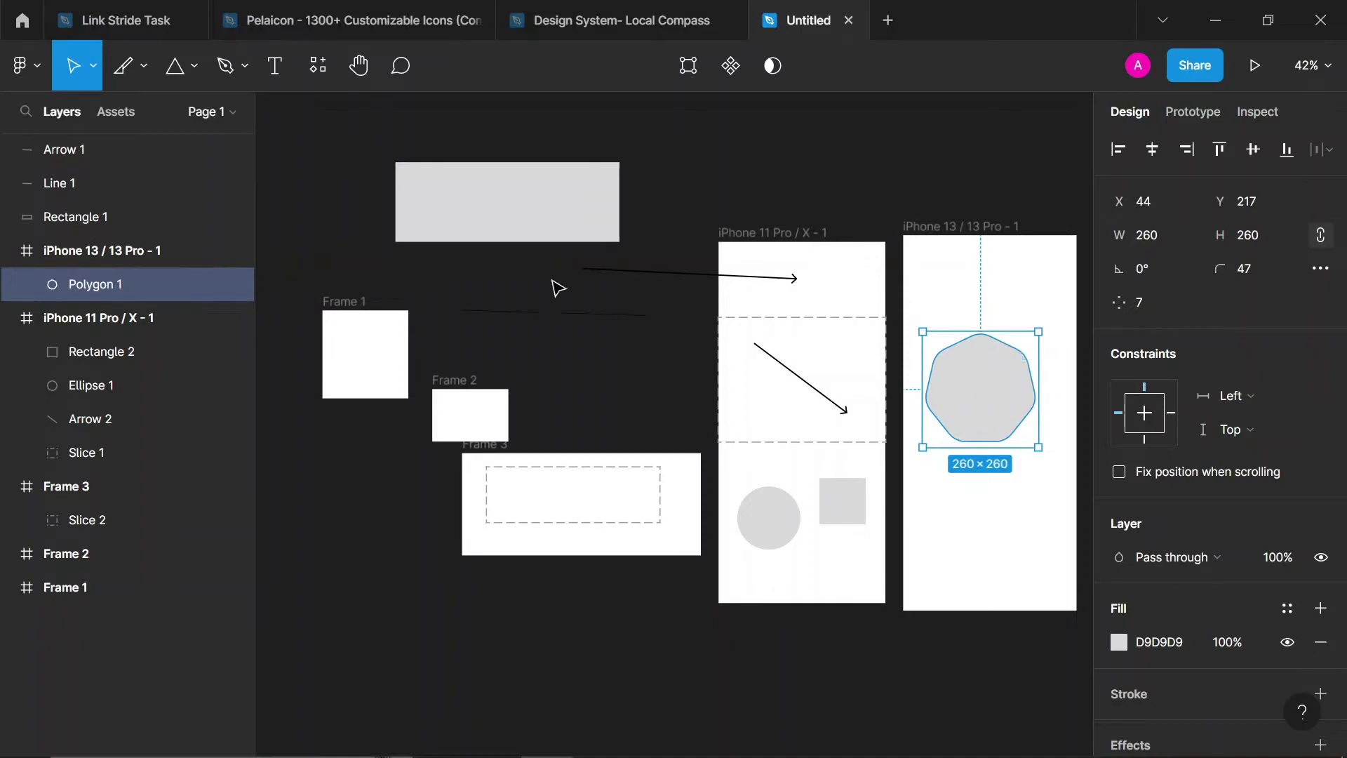
click(421, 233)
Draw a 218×218 Star 1 below the heptagon with 6 points and 48.2% ratio
click(196, 64)
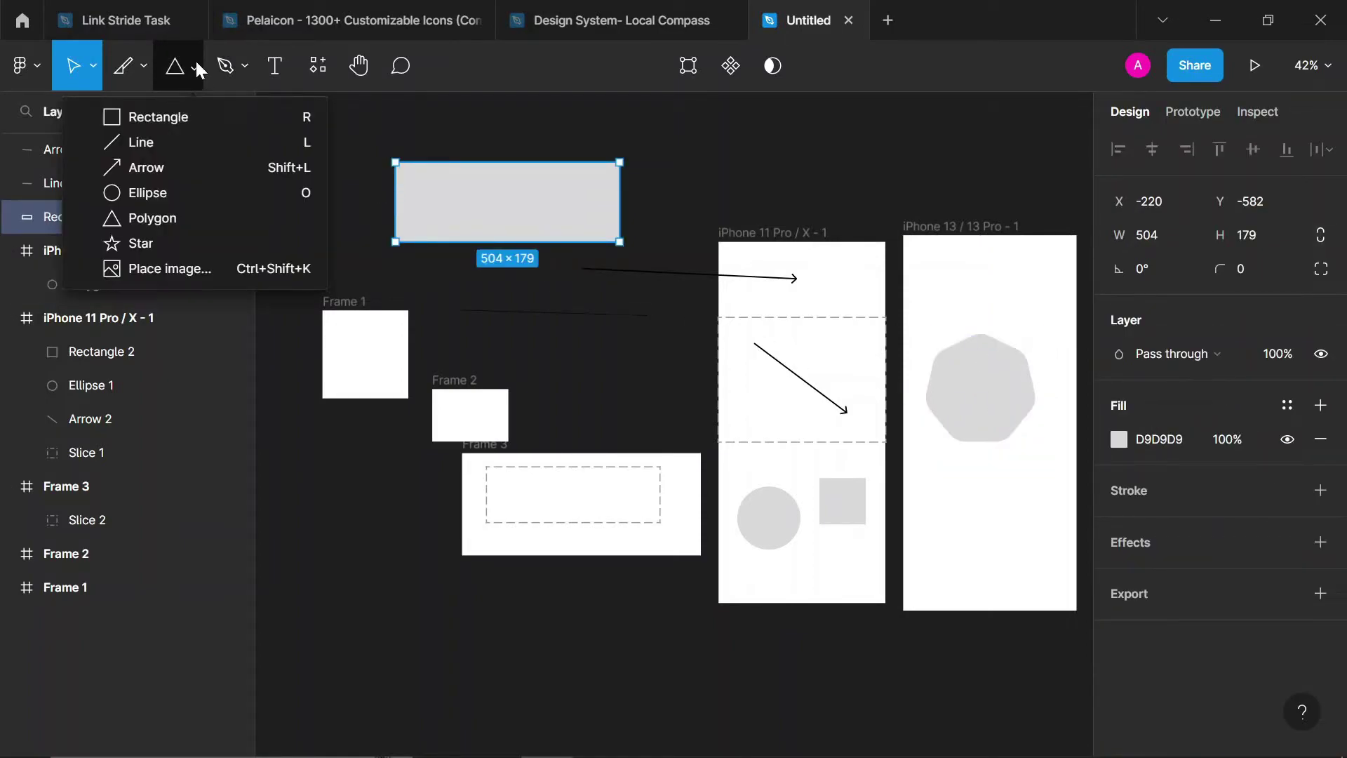
click(222, 242)
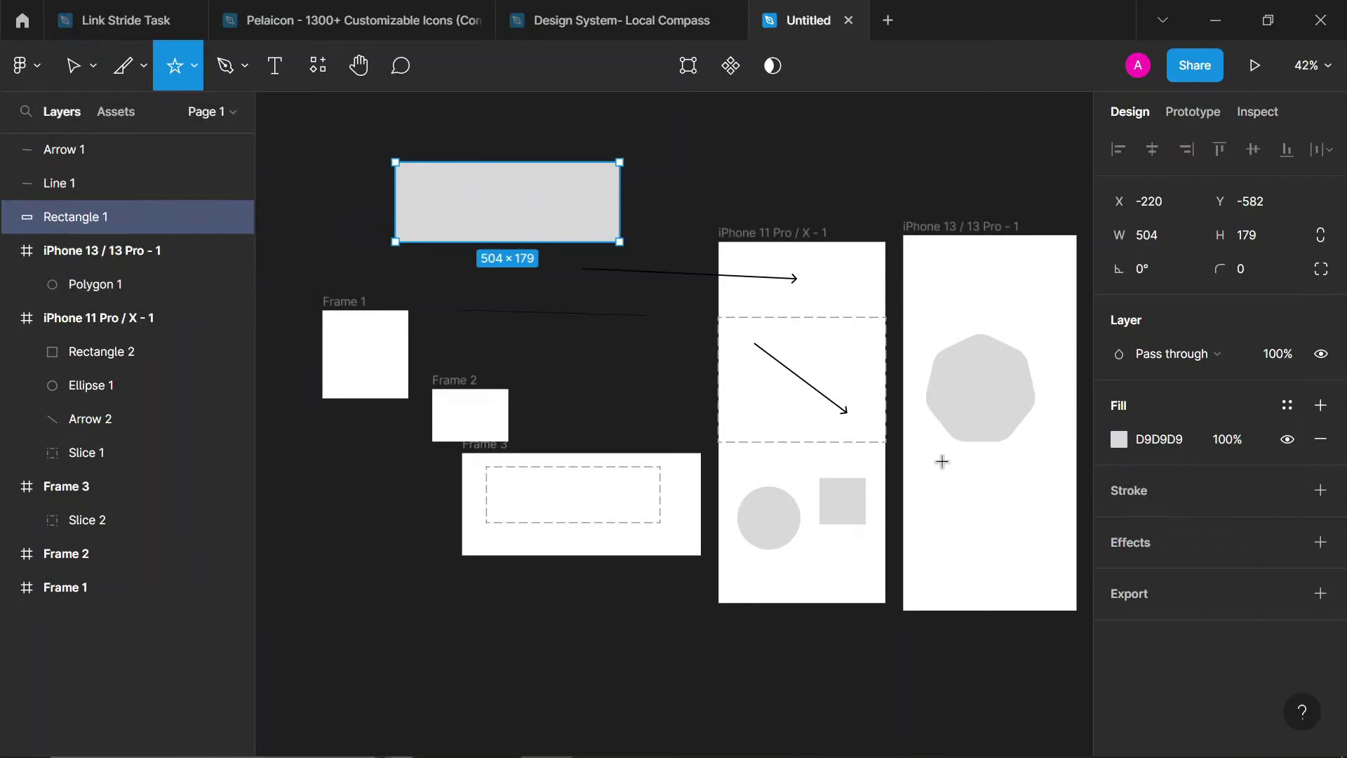
drag(1008, 505, 1051, 562)
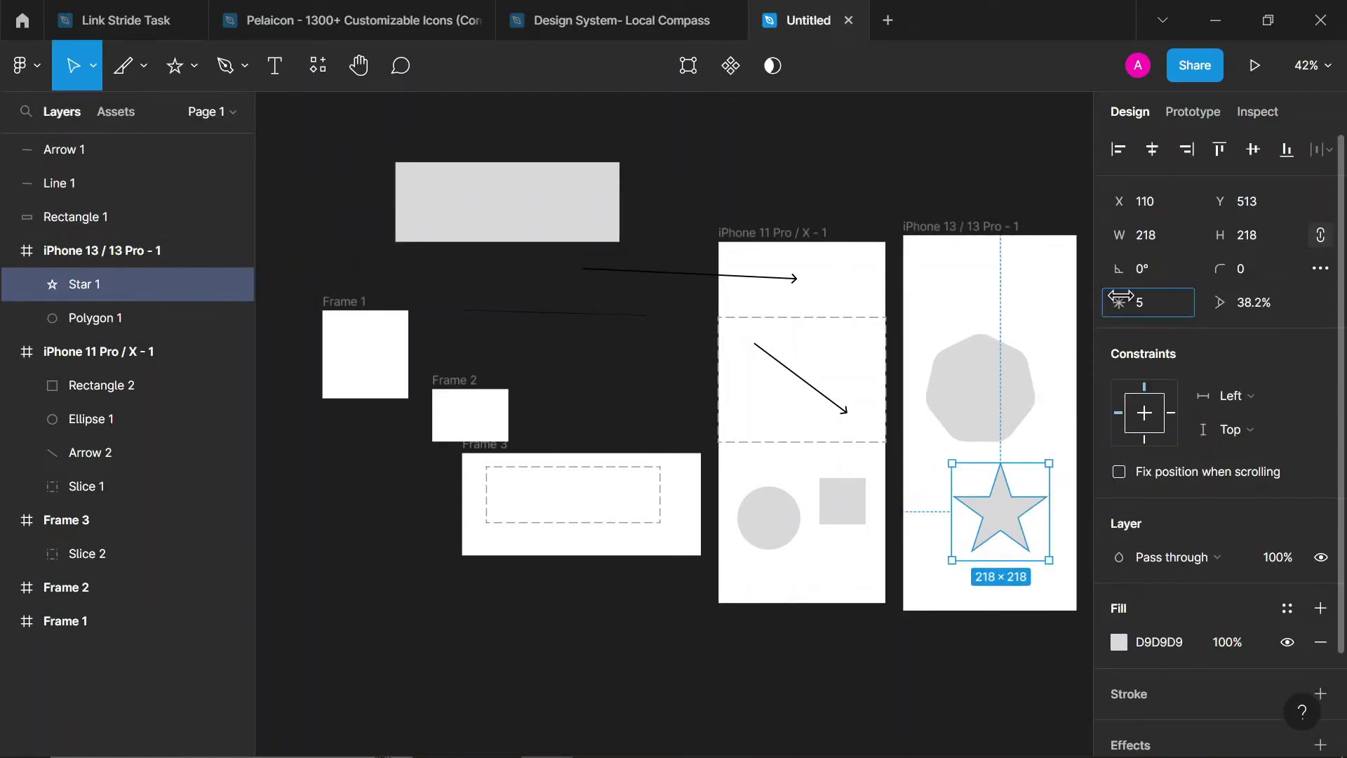
drag(1120, 298, 1118, 296)
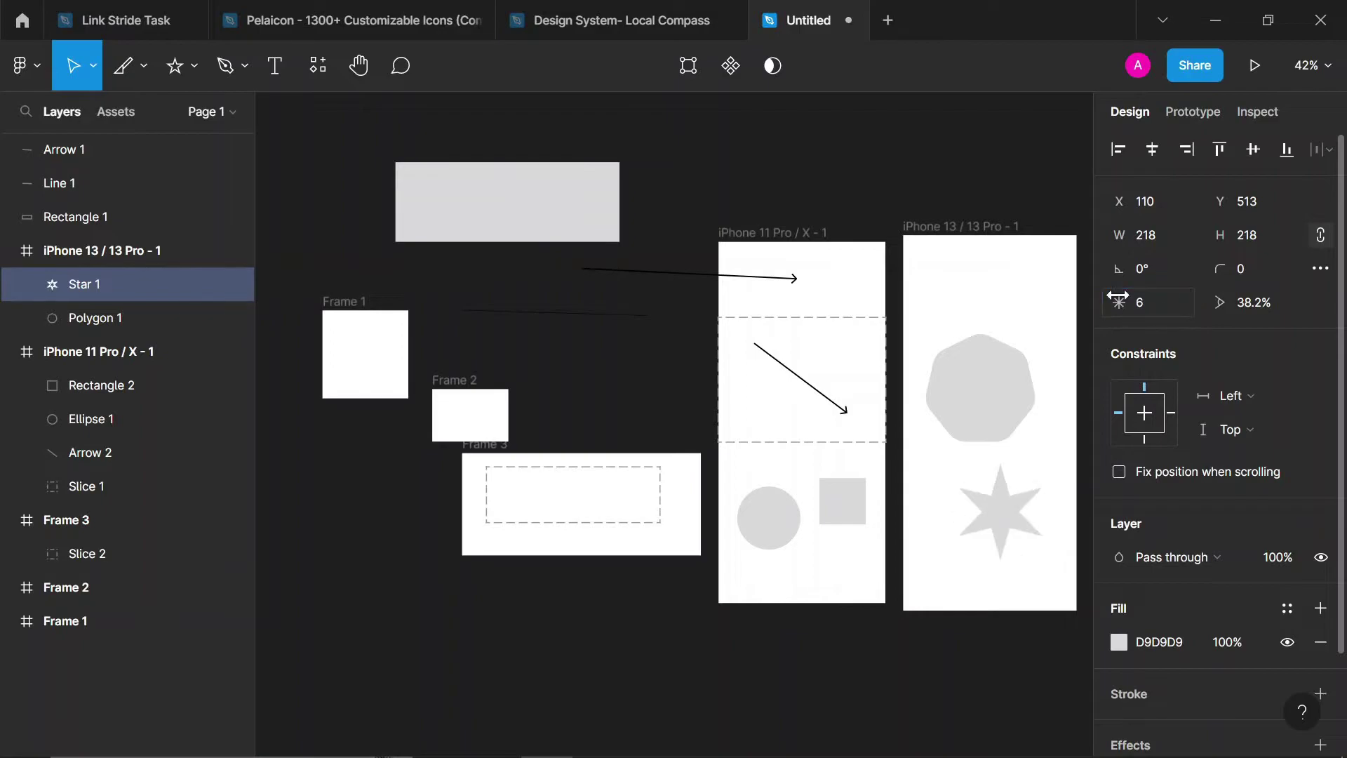
mouse_move(1221, 302)
mouse_down()
mouse_move(1294, 316)
mouse_move(21, 310)
mouse_move(1333, 309)
mouse_move(17, 319)
mouse_move(1340, 319)
mouse_move(1185, 317)
mouse_move(1231, 317)
mouse_up()
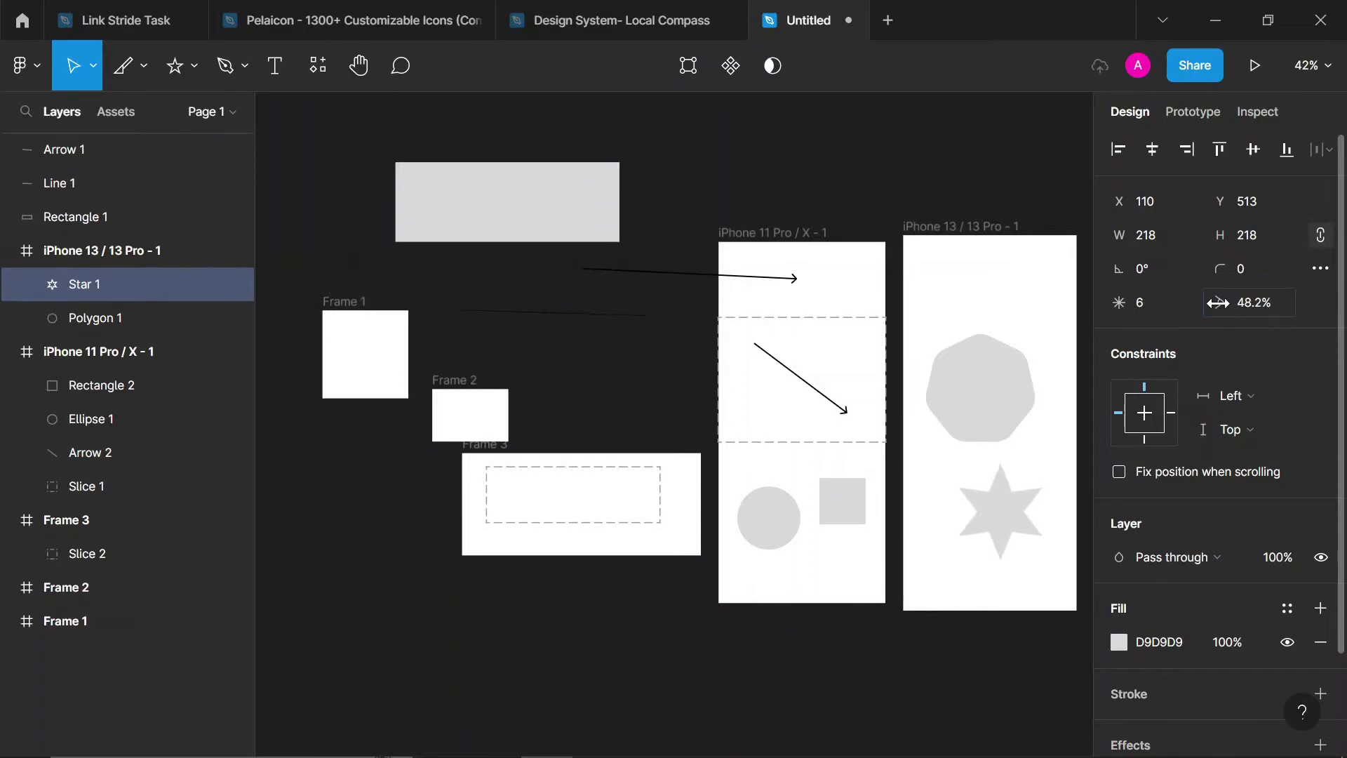
Pen-draw a closed, irregular many-point outline above the heptagon in the iPhone 13 frame
click(244, 68)
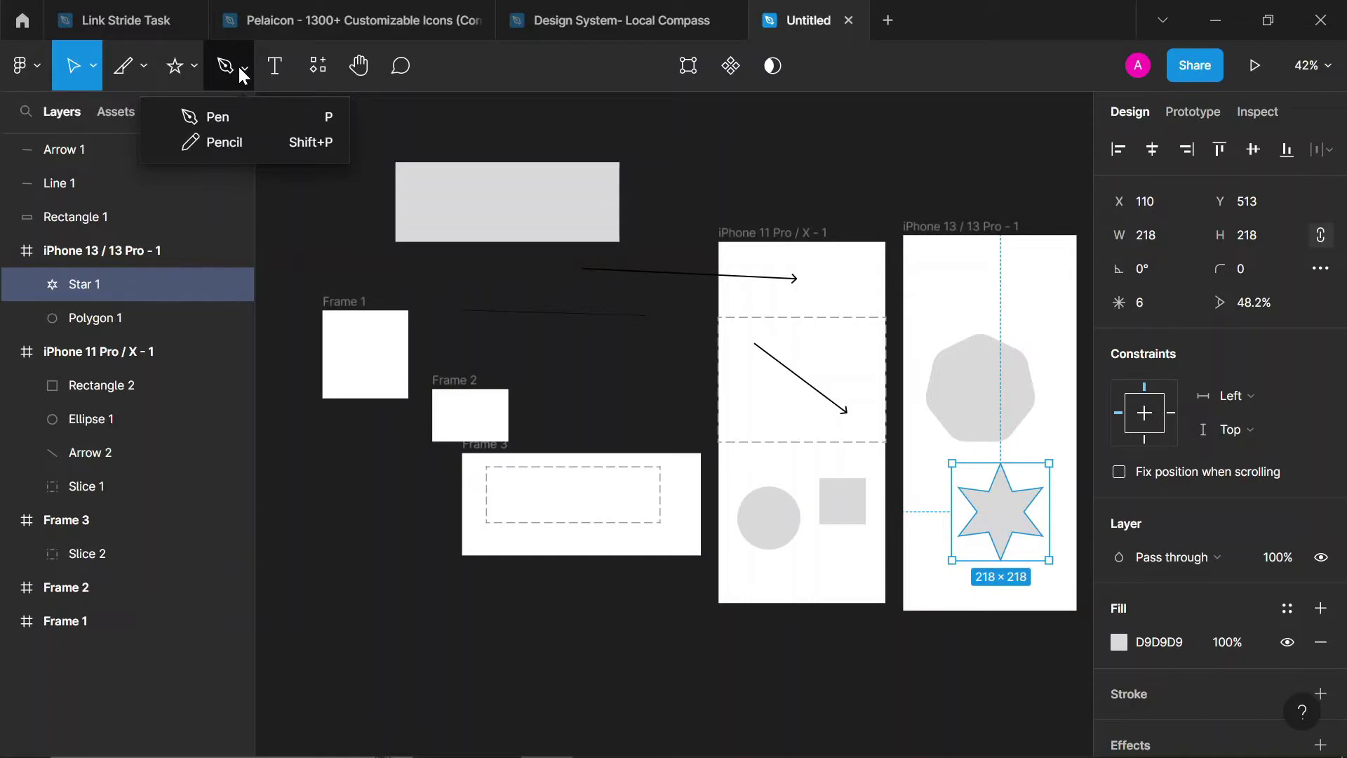
click(240, 70)
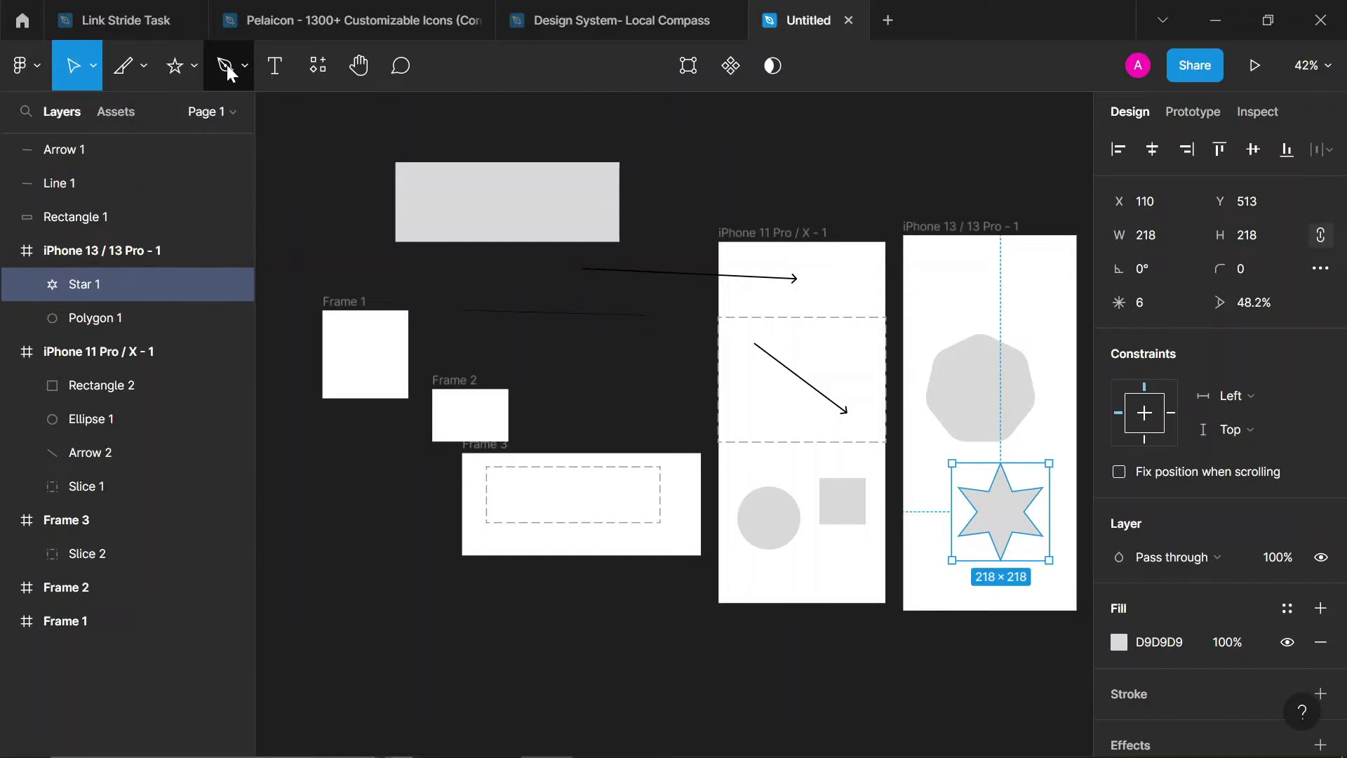
click(226, 68)
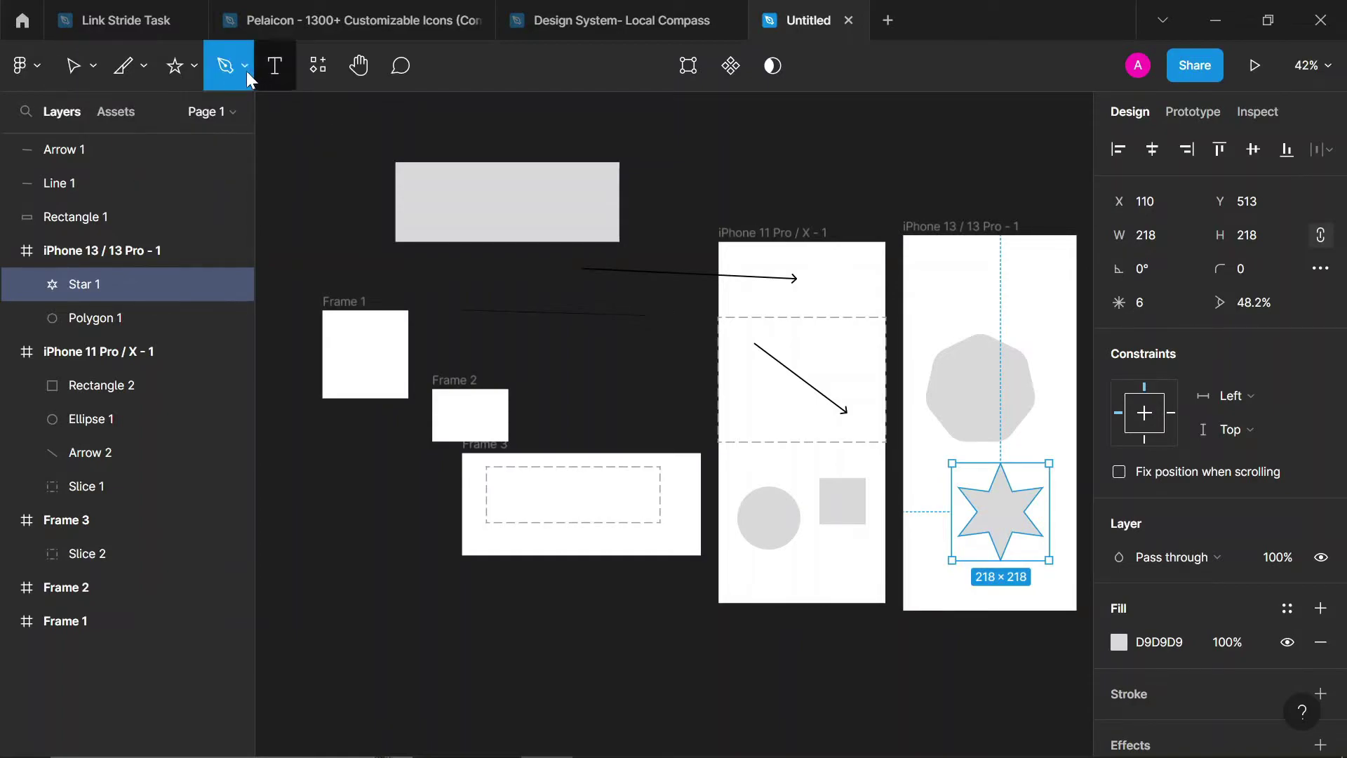
click(244, 67)
click(244, 117)
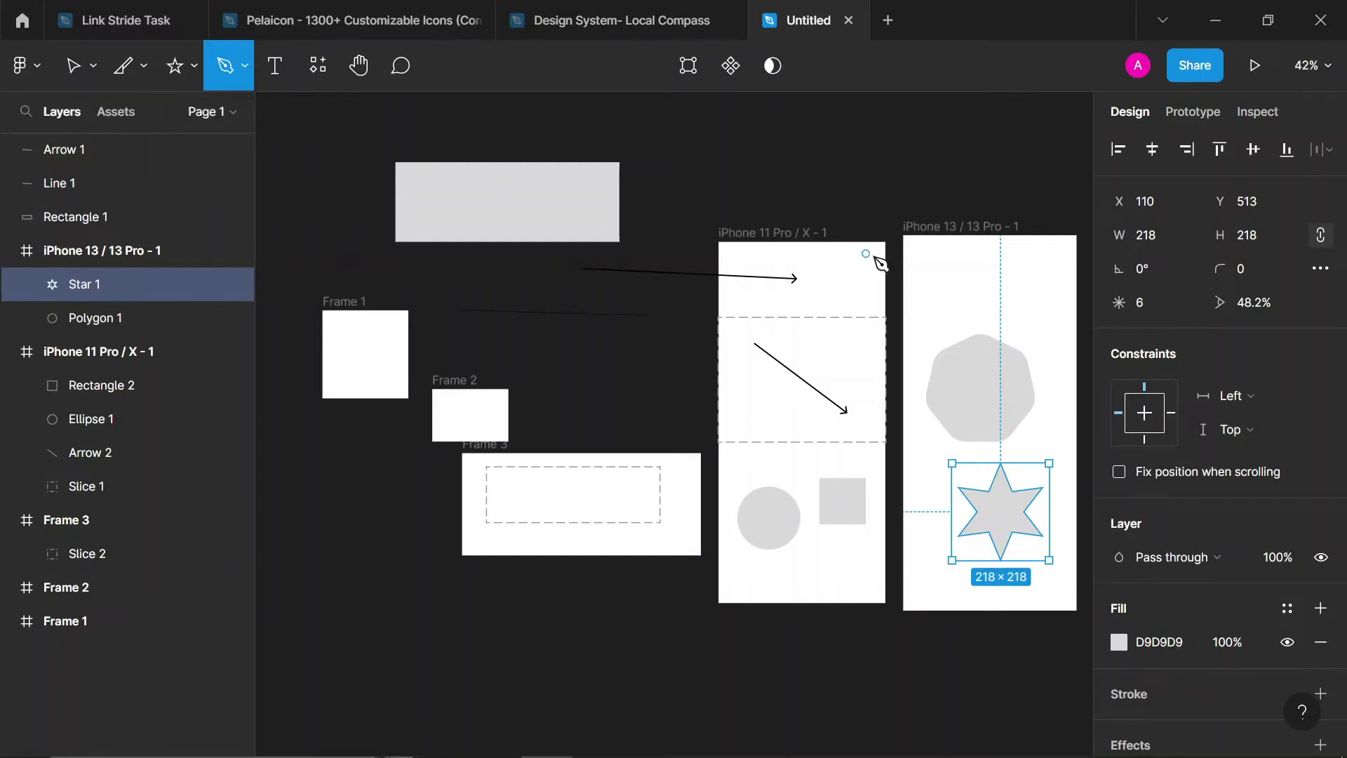
click(933, 282)
click(1014, 287)
click(1014, 326)
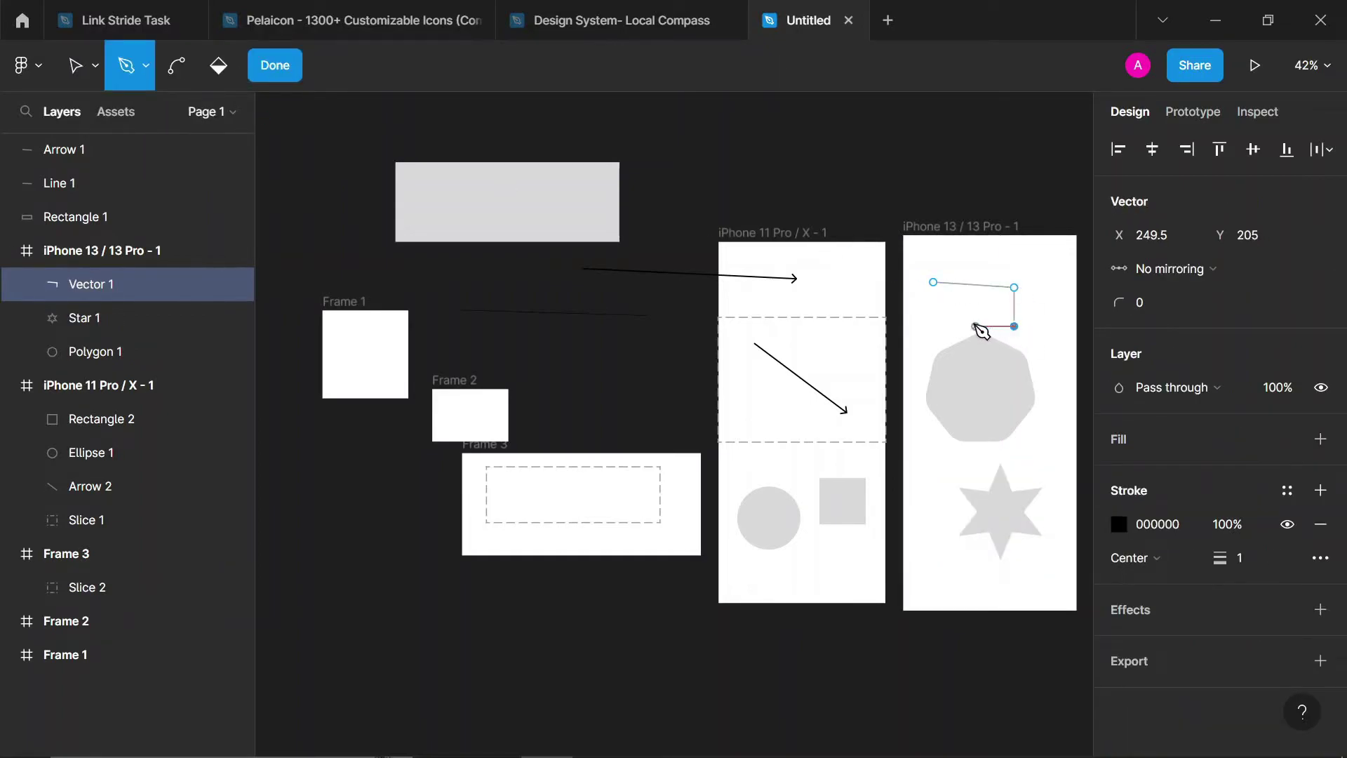
click(973, 326)
click(933, 335)
click(925, 363)
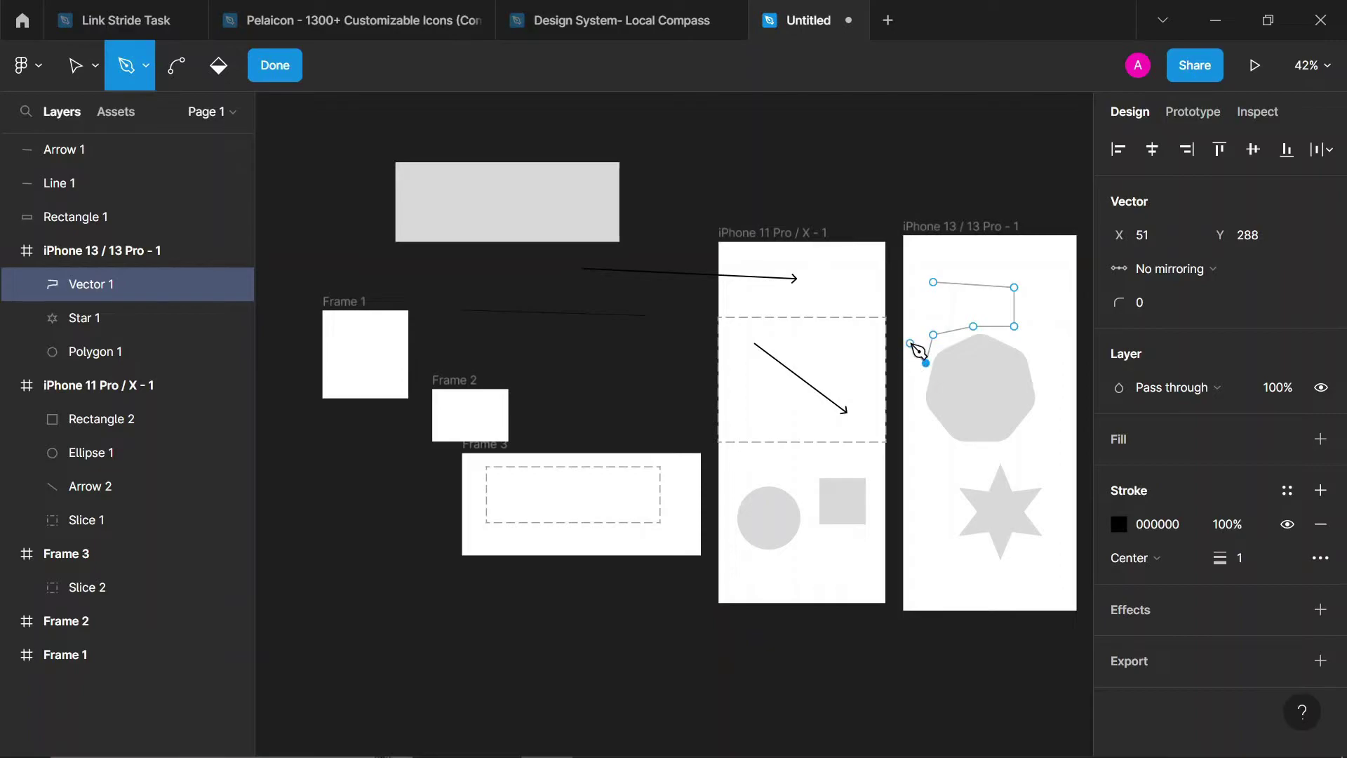
click(913, 341)
click(913, 309)
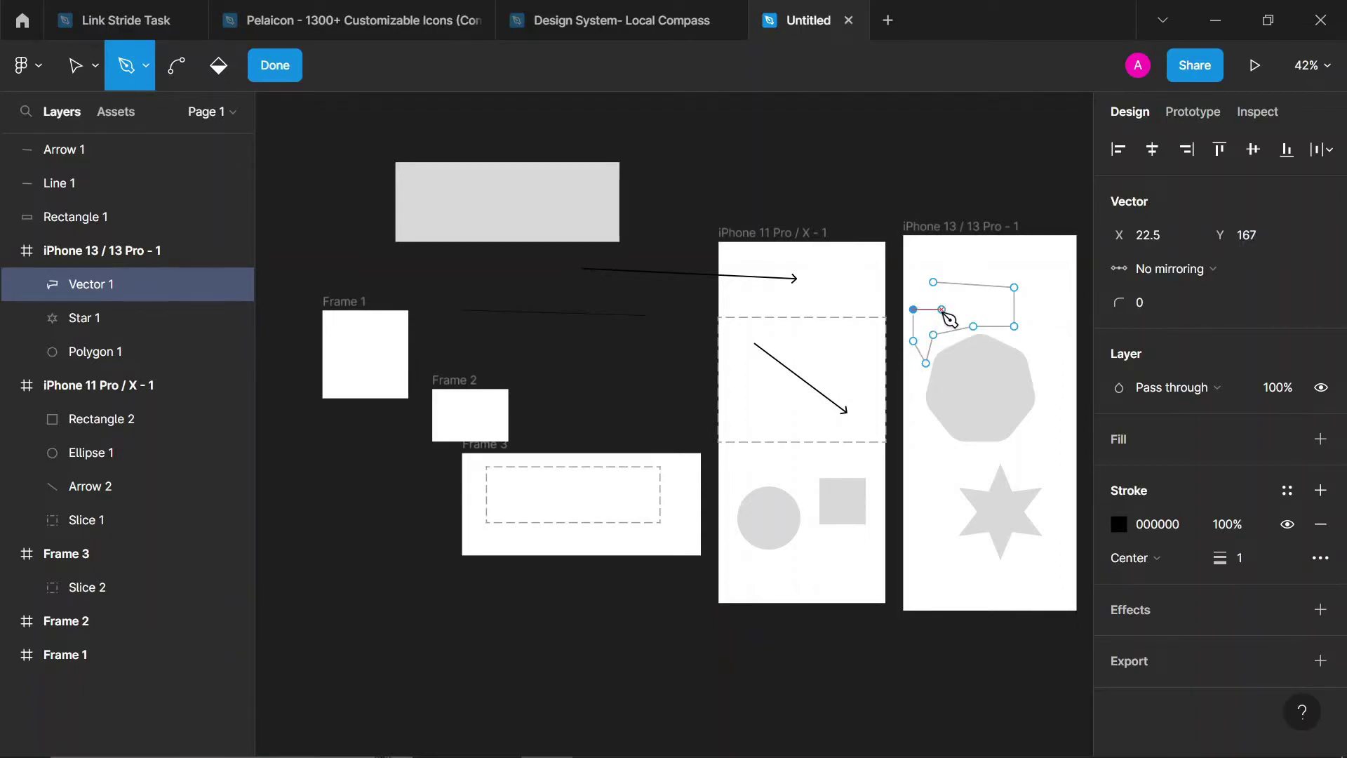
click(941, 309)
click(948, 320)
click(964, 309)
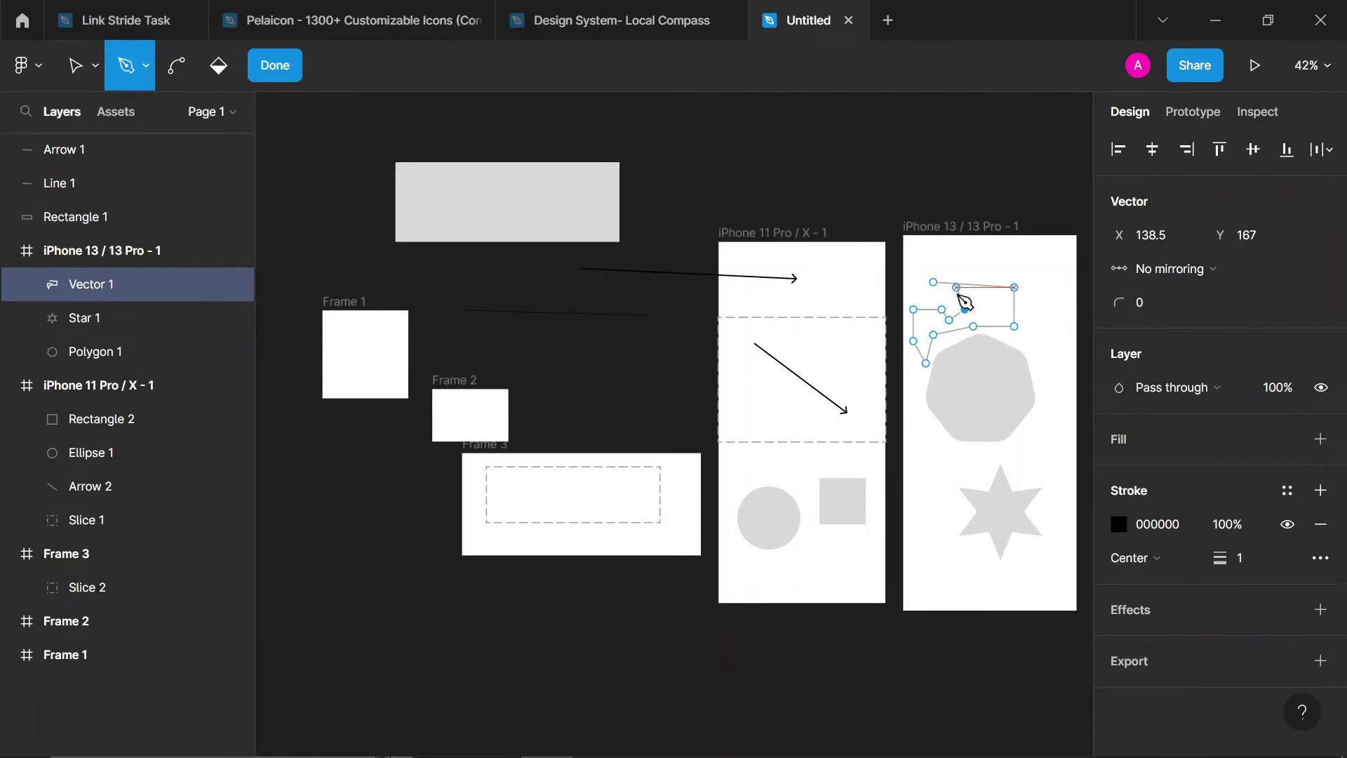
click(956, 286)
click(942, 297)
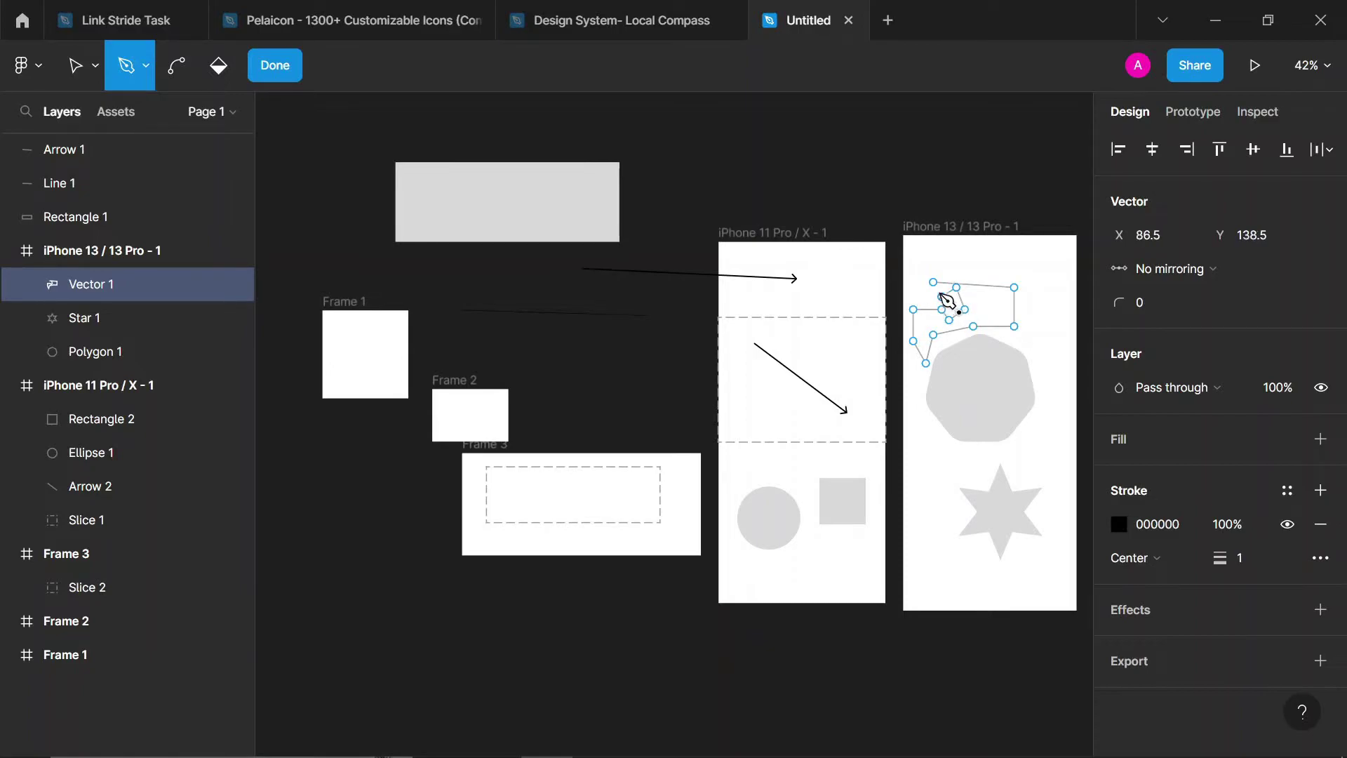
click(934, 283)
key(Escape)
Finish editing Vector 1 and give it a D9D9D9 fill
scroll(996, 286, up, 5)
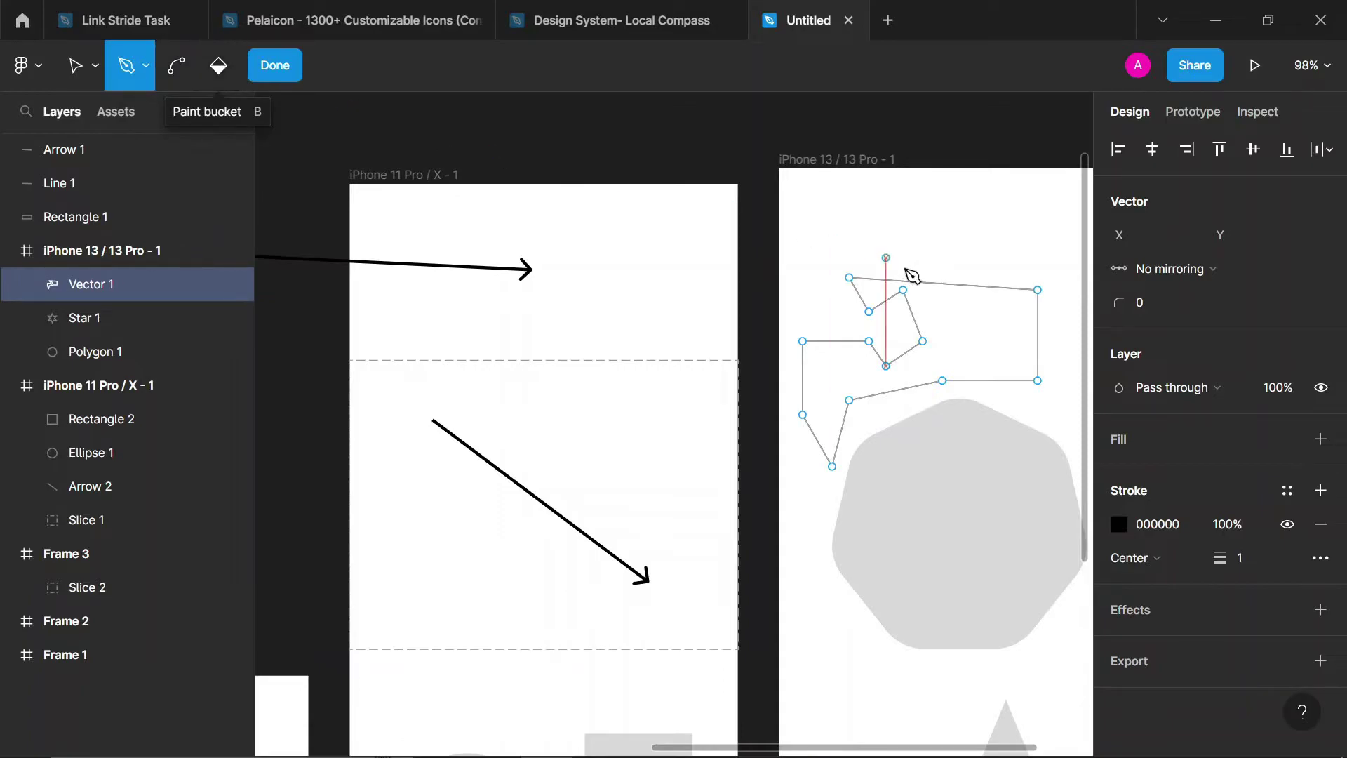
click(275, 68)
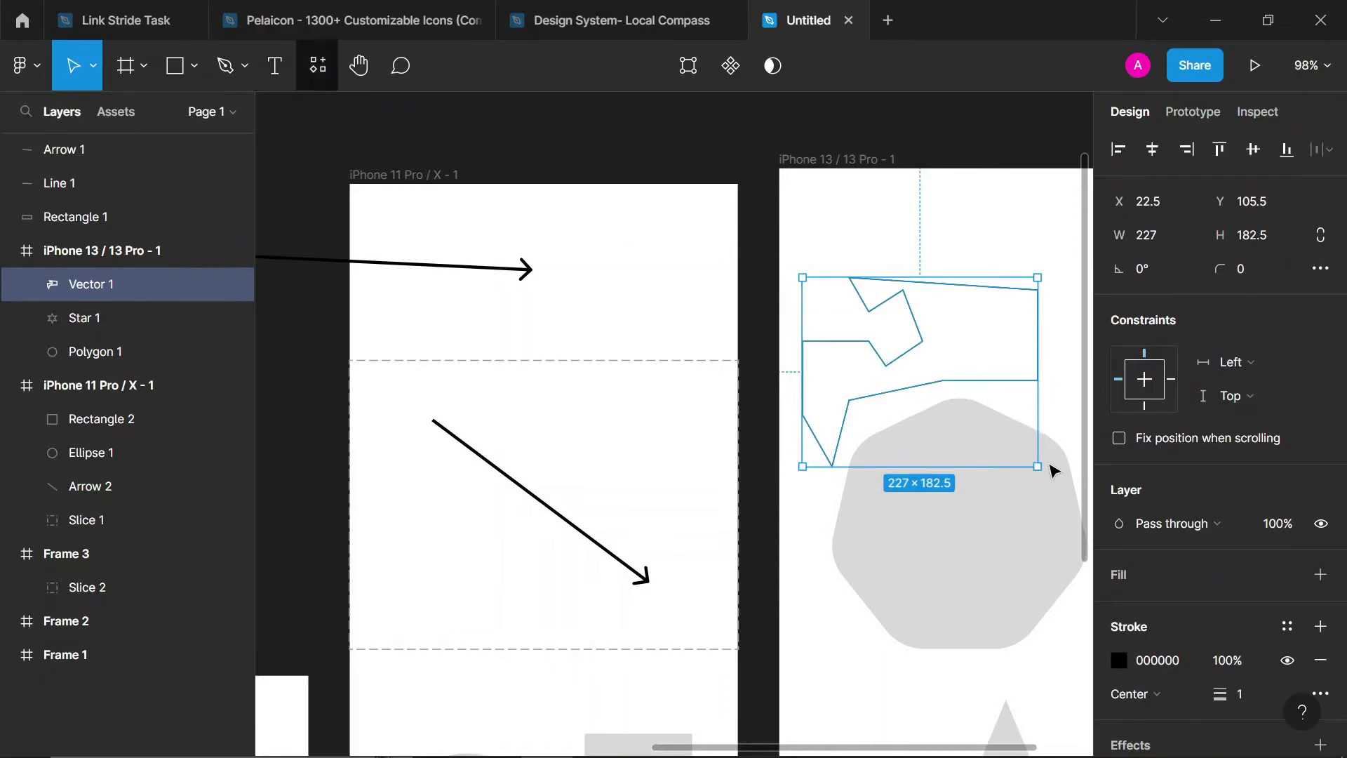
click(1320, 573)
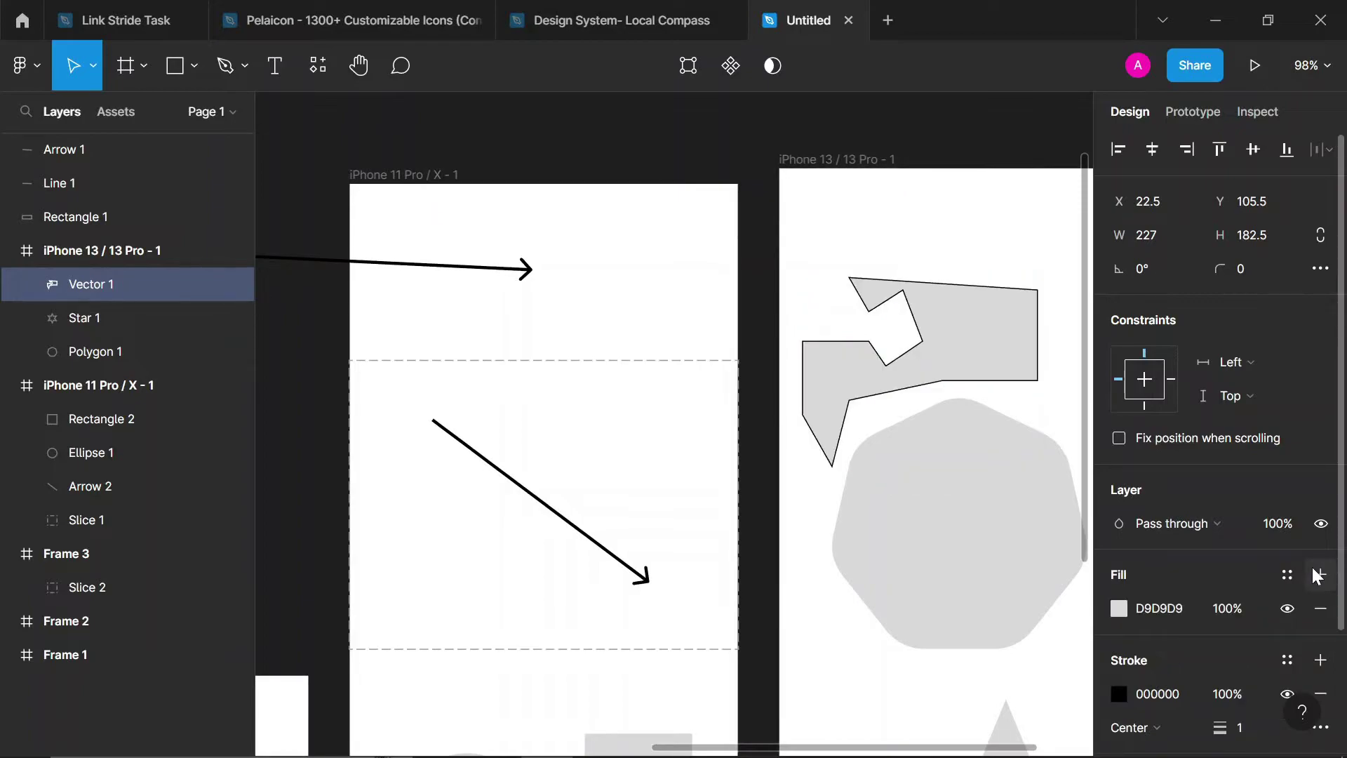
click(270, 80)
scroll(452, 228, up, 2)
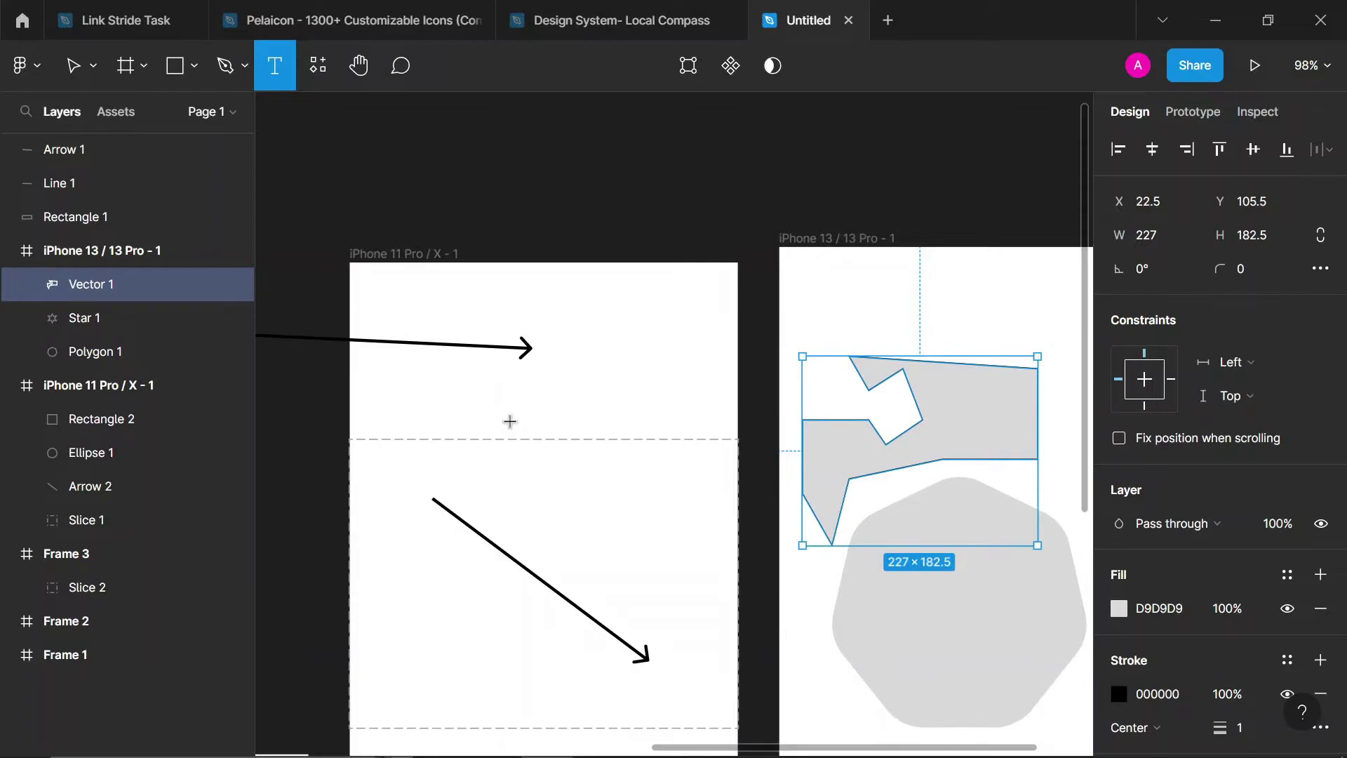
click(531, 419)
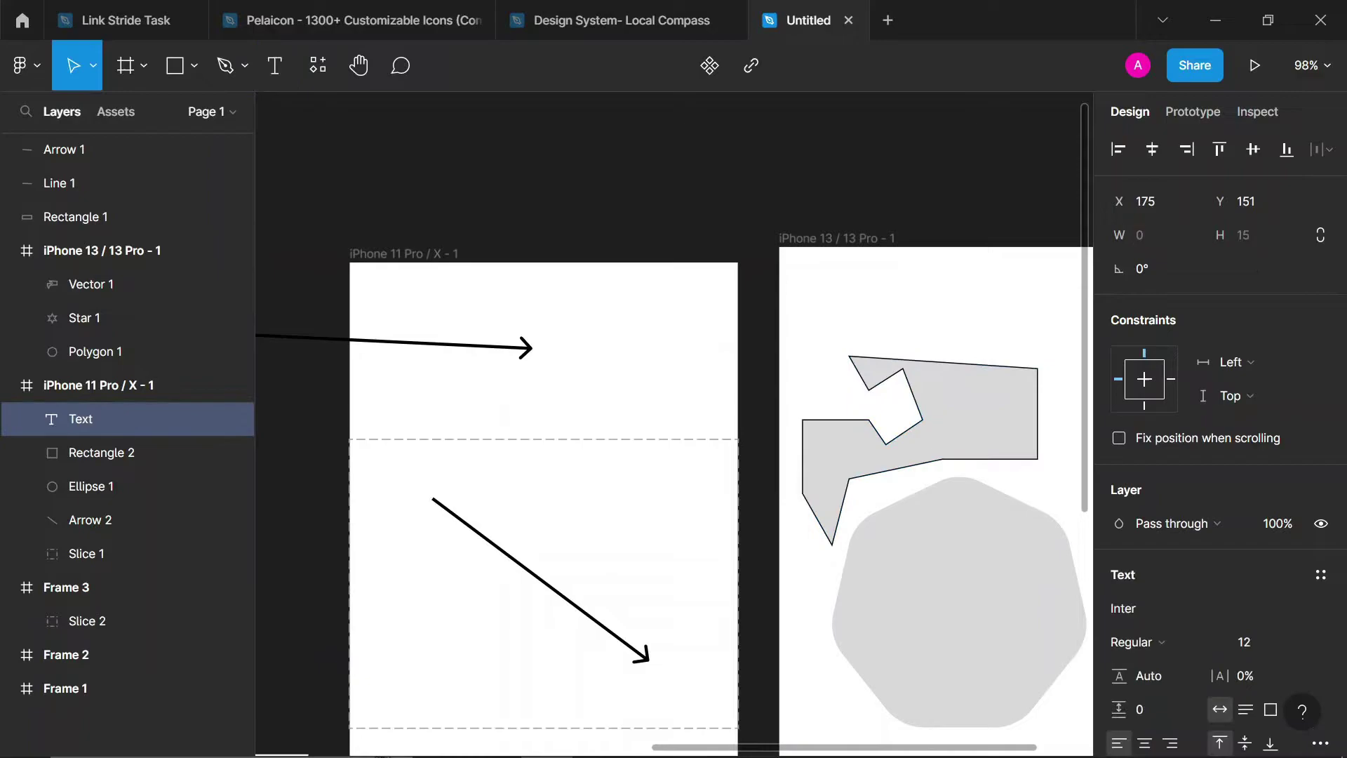
text(a{coasc[[oCl] ic]0ci]cc)
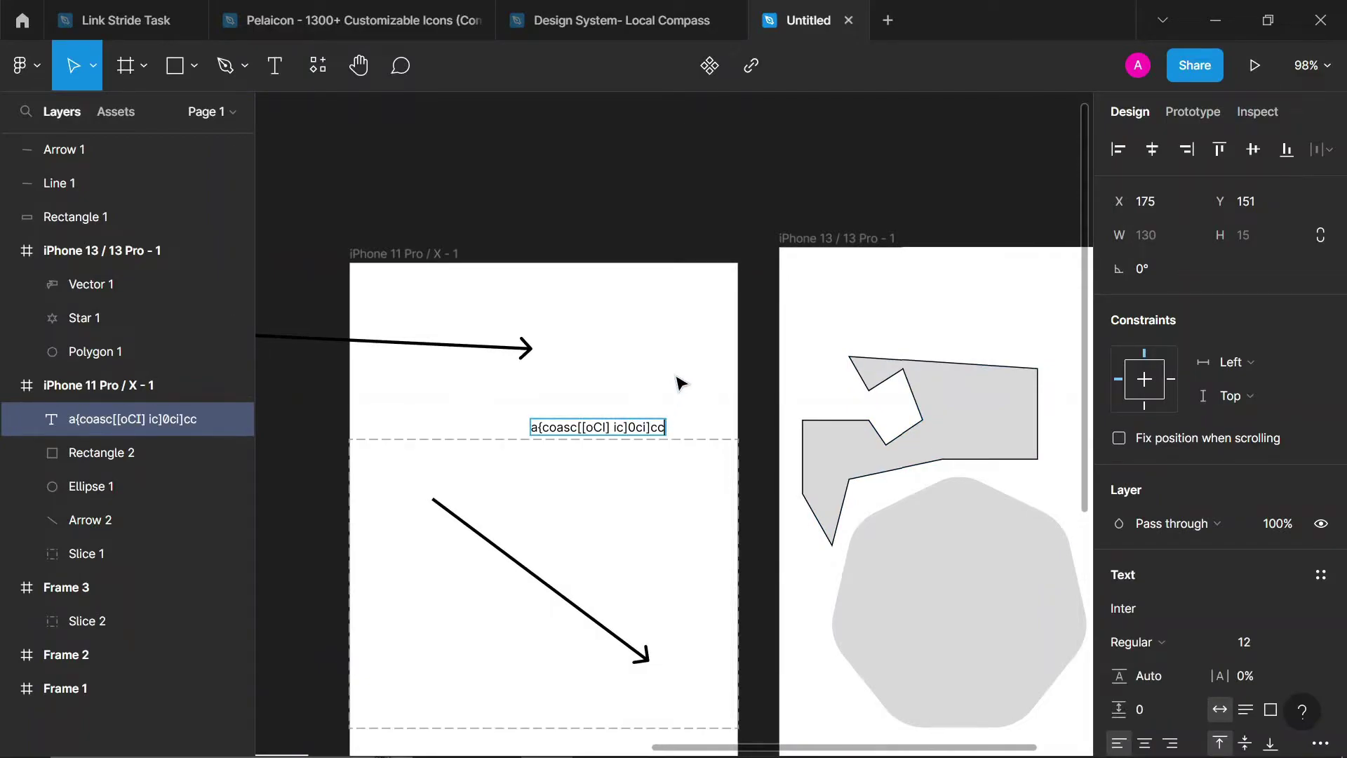
key(Escape)
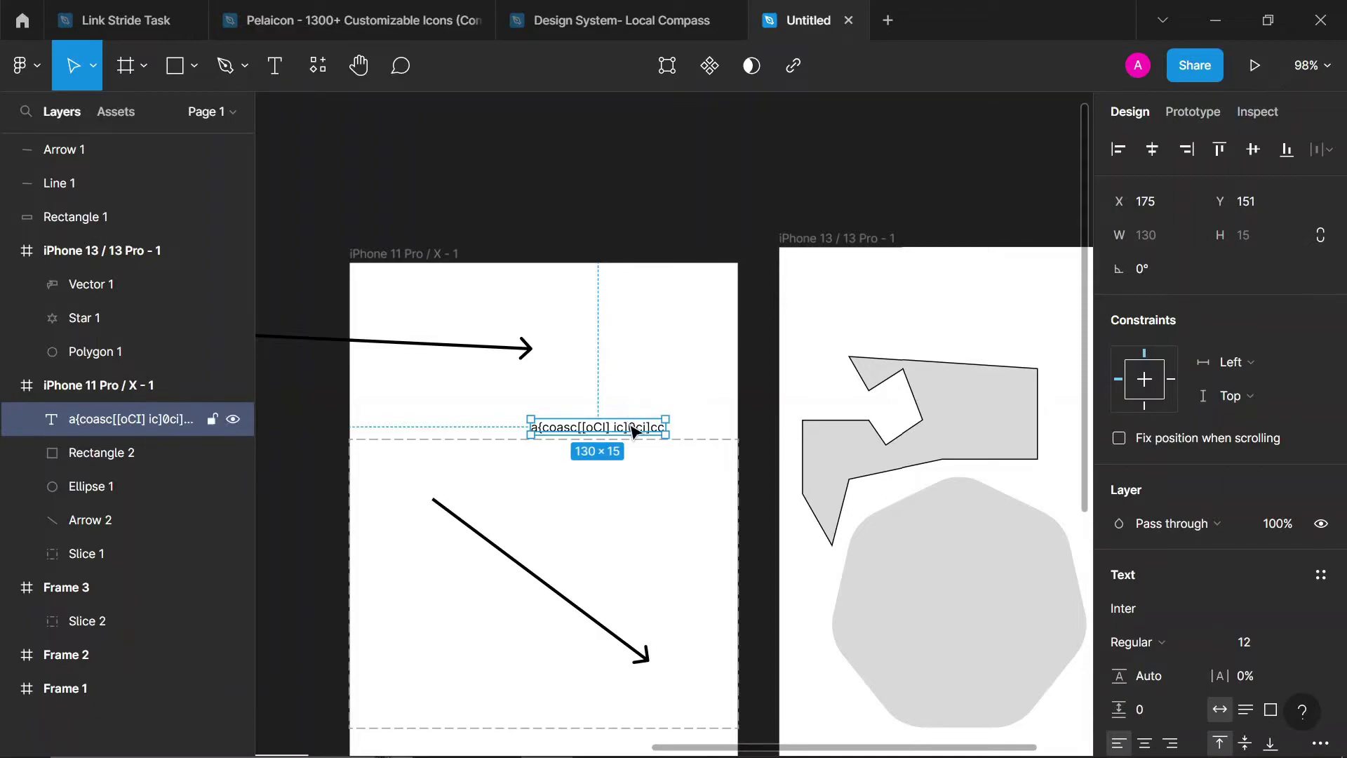
drag(634, 423, 636, 398)
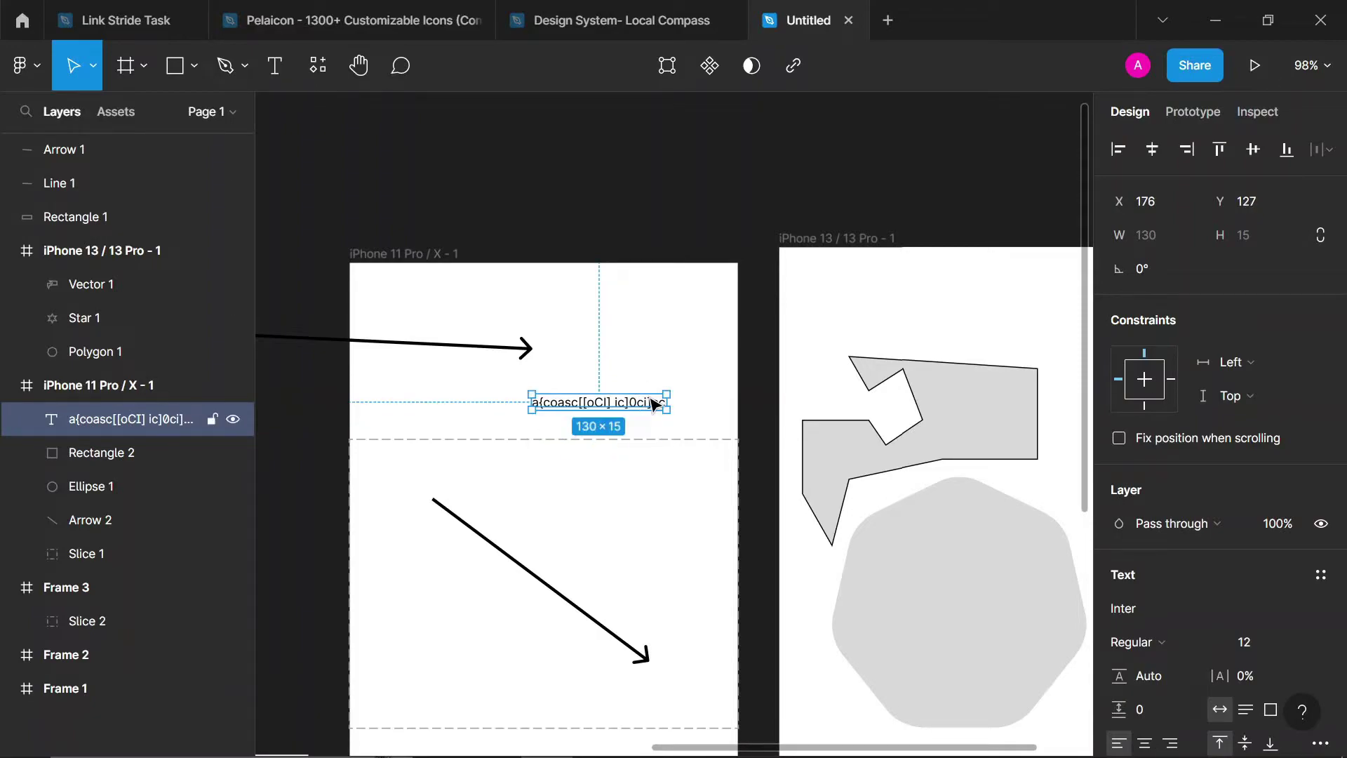
drag(652, 403, 476, 410)
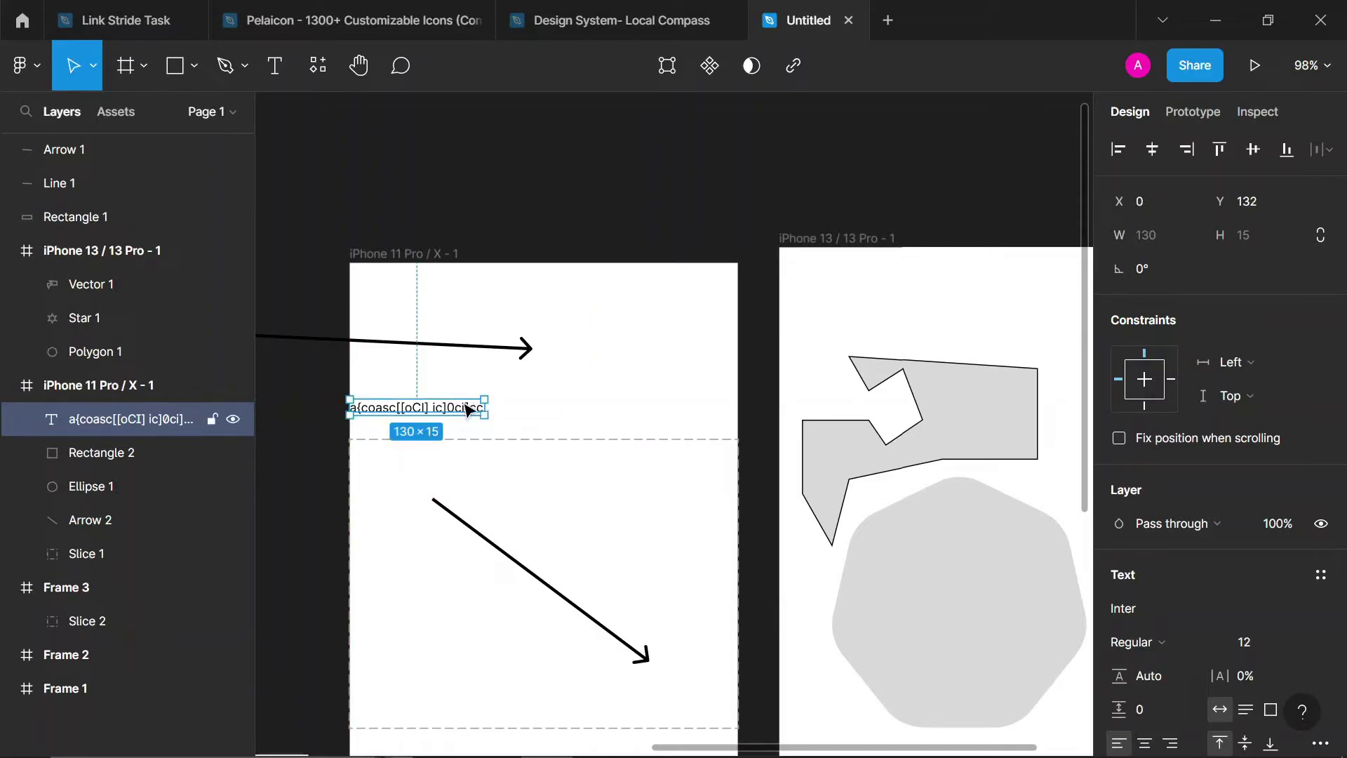
key(Delete)
click(318, 67)
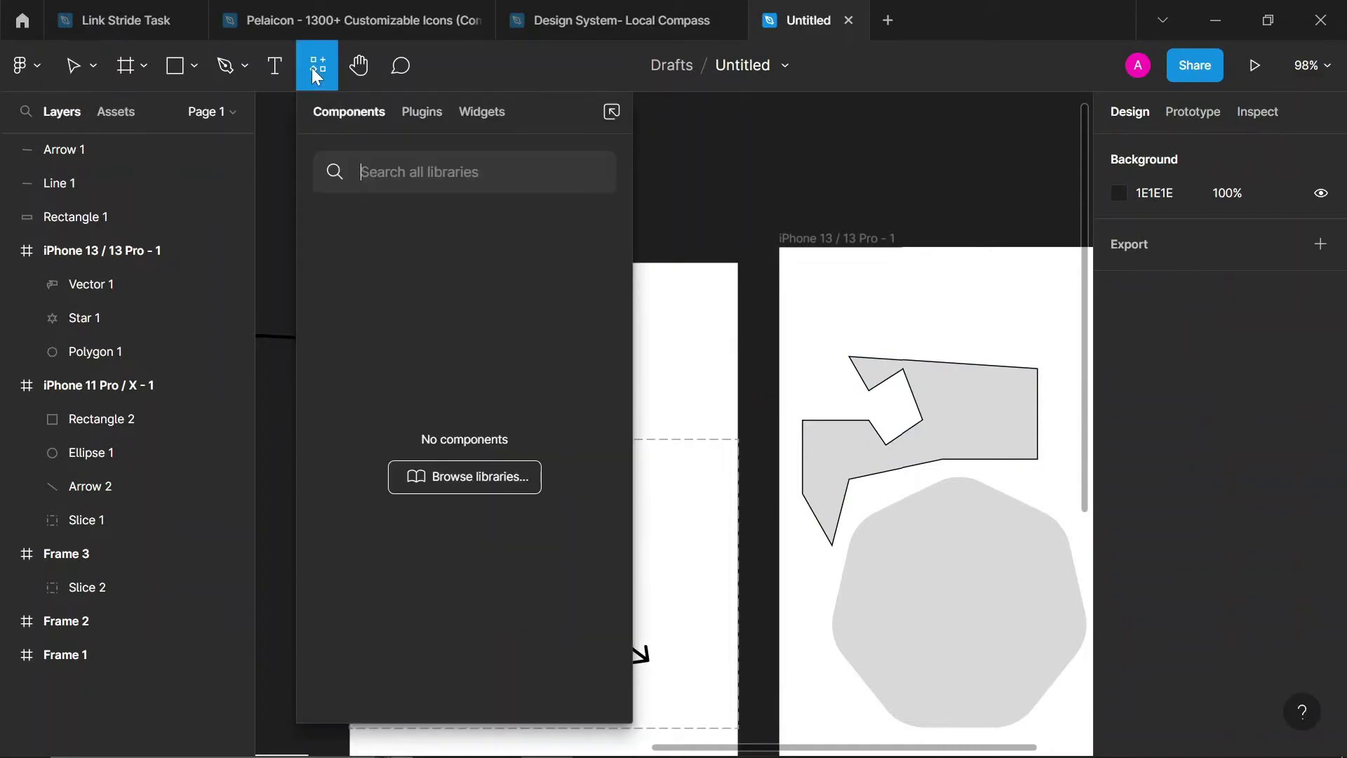
click(312, 68)
click(312, 67)
click(312, 68)
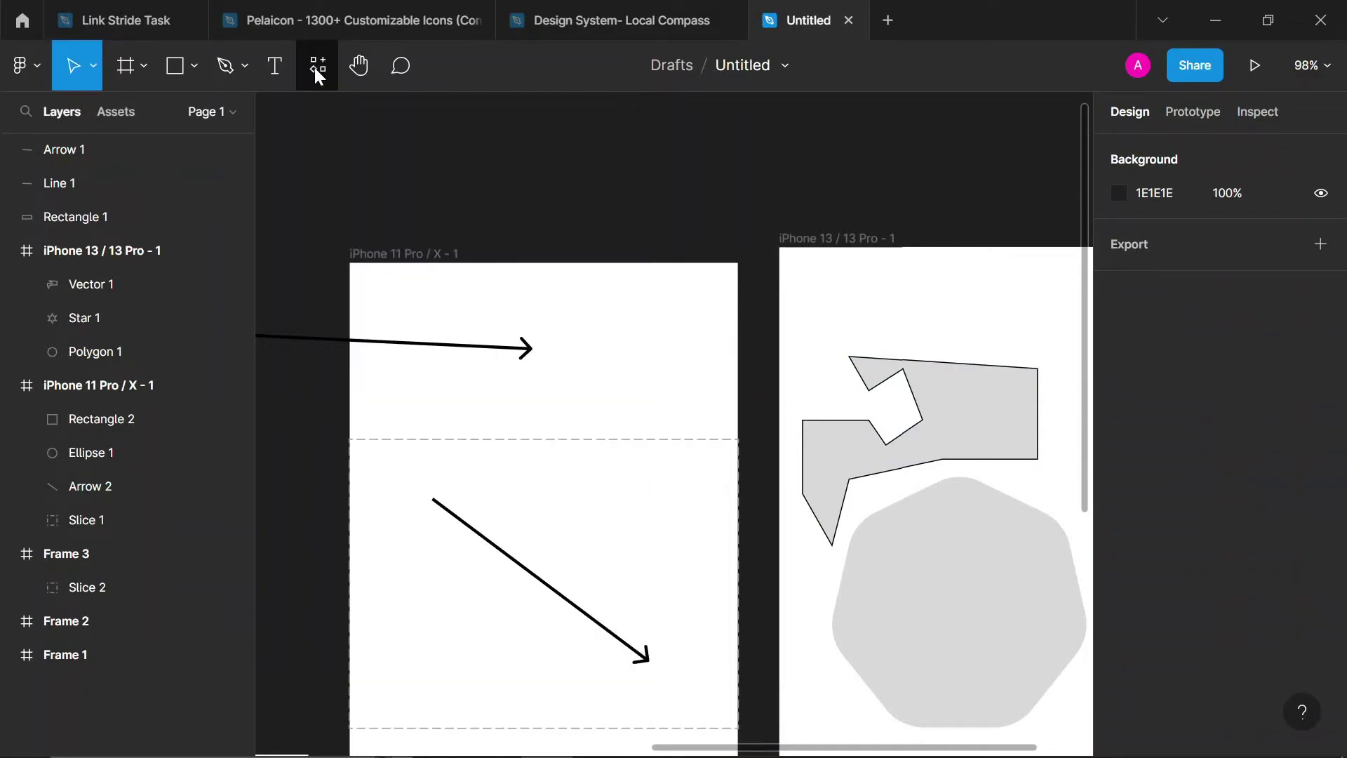
click(314, 67)
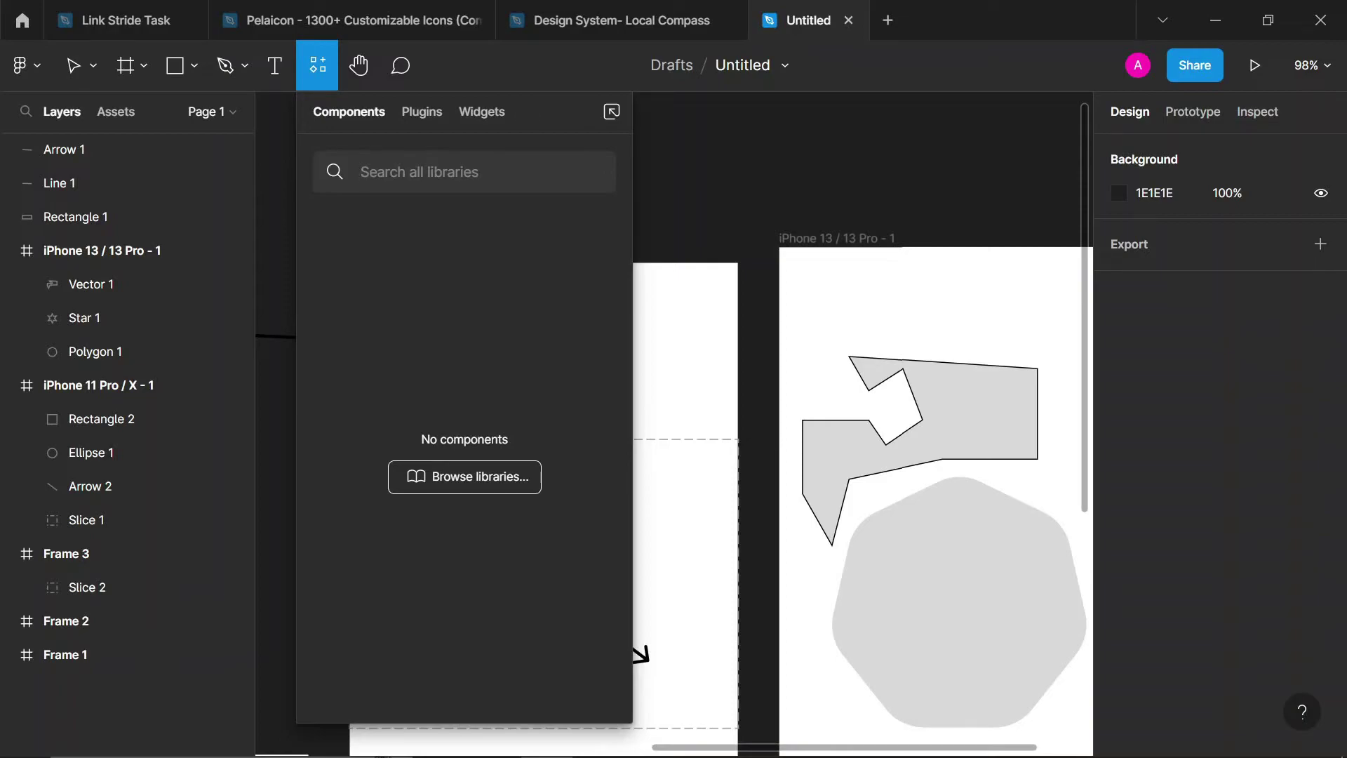
click(423, 112)
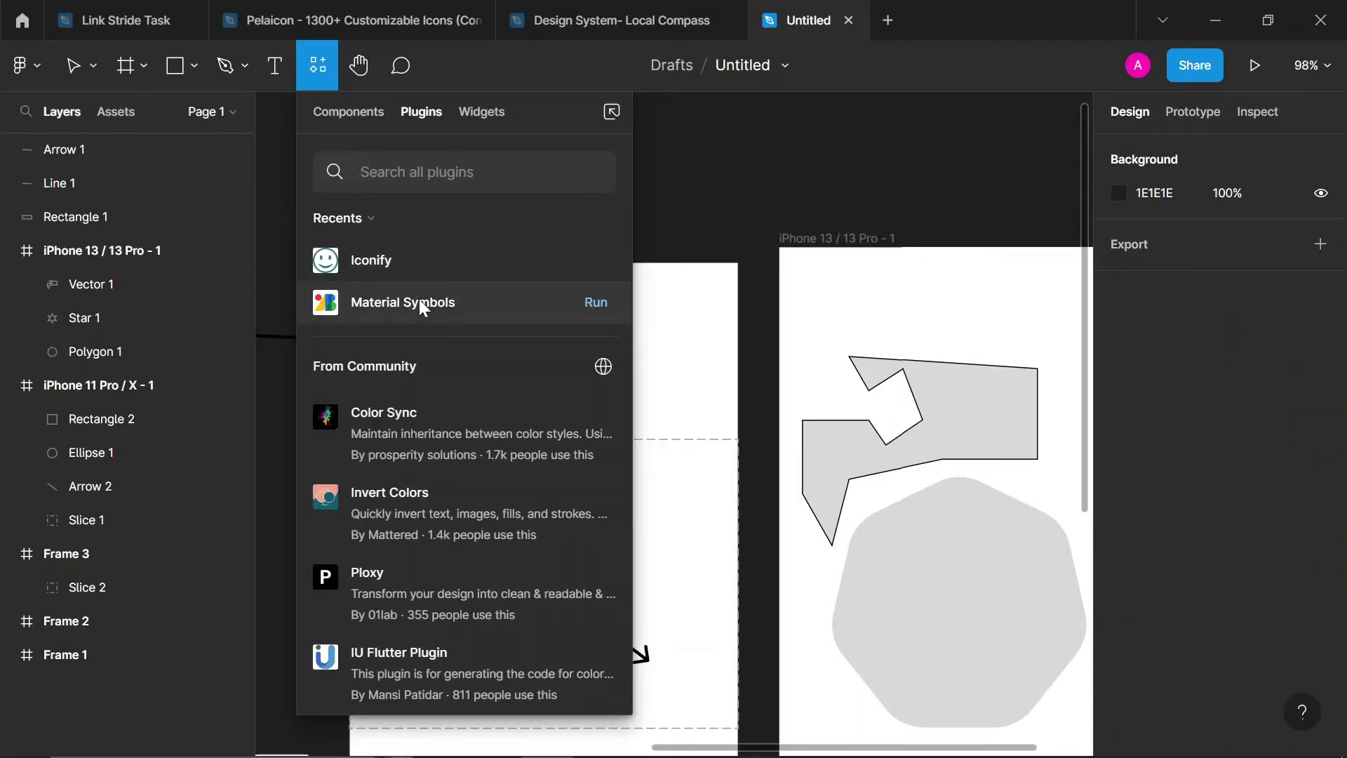
scroll(432, 432, down, 3)
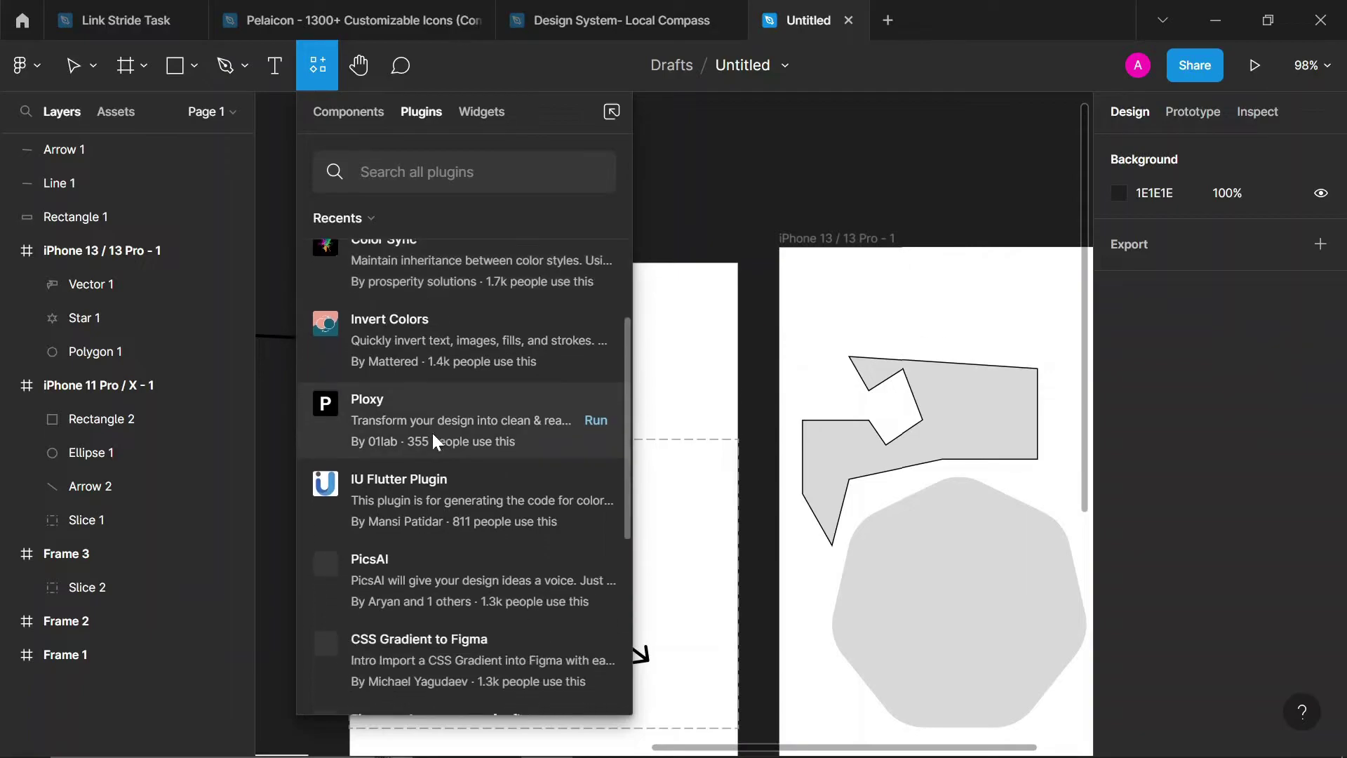
scroll(432, 433, down, 3)
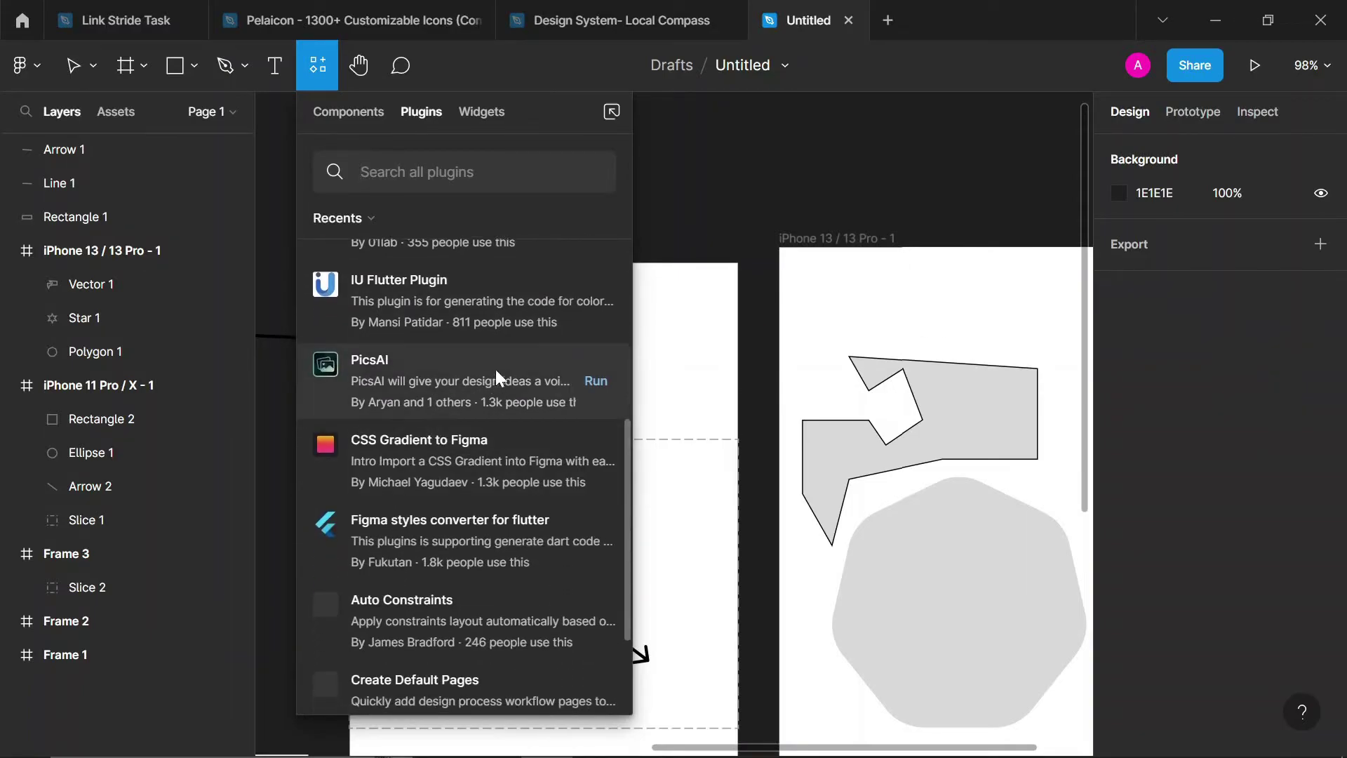
scroll(495, 370, up, 5)
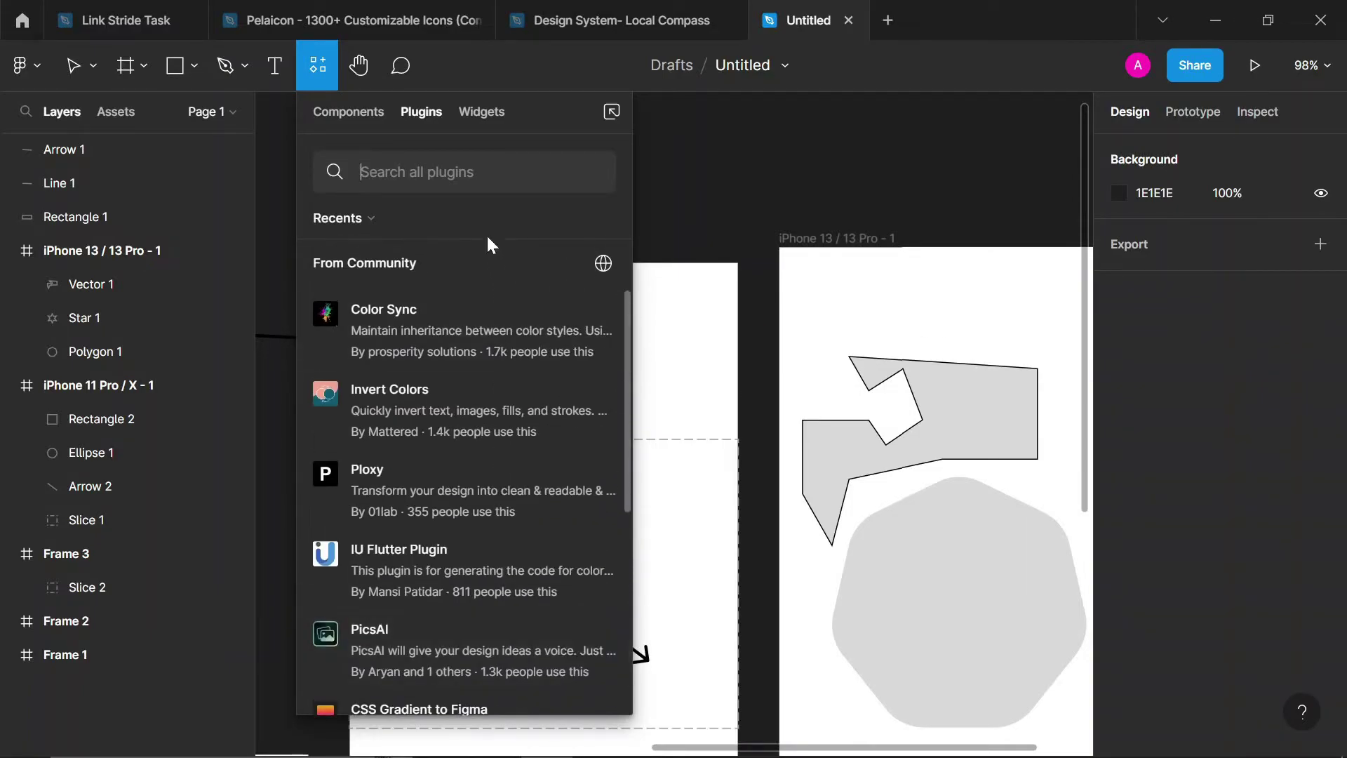
click(485, 112)
scroll(499, 418, down, 1)
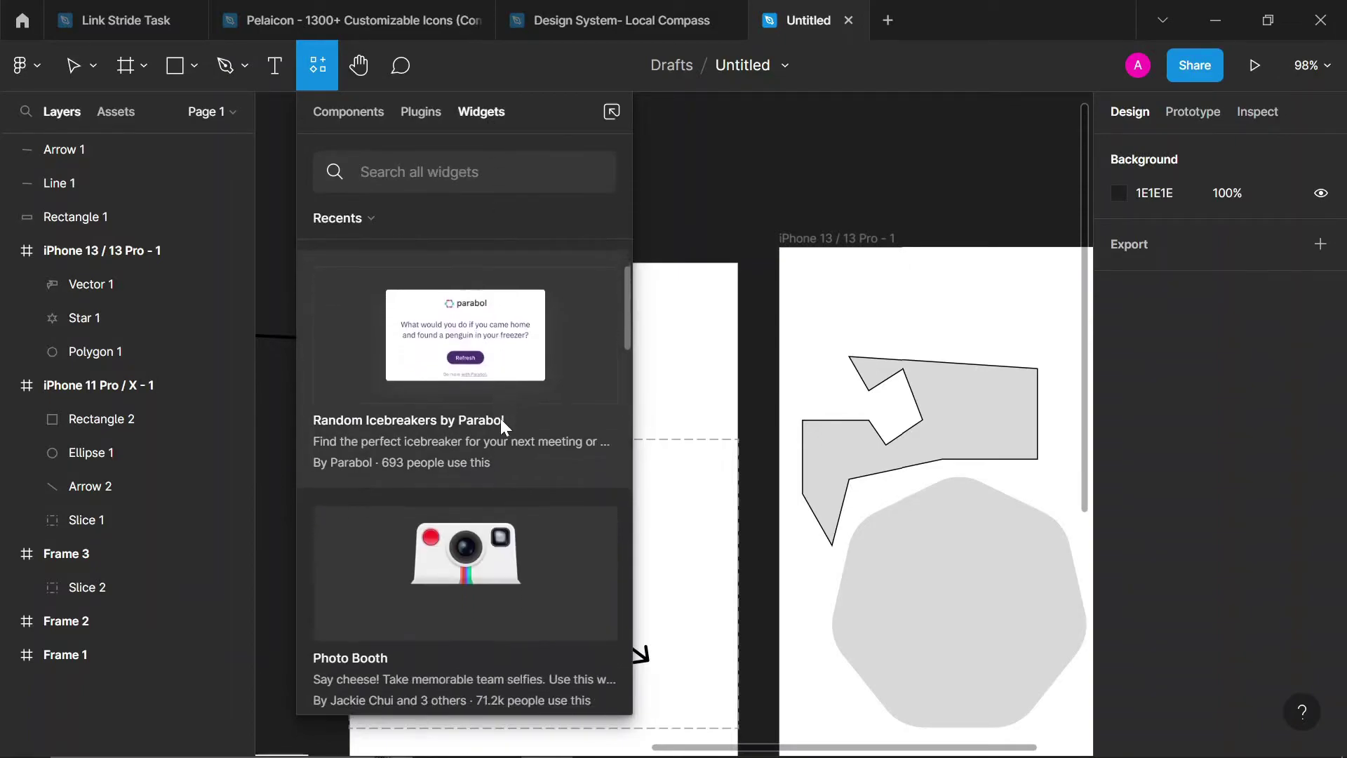
scroll(500, 418, down, 4)
scroll(499, 418, up, 4)
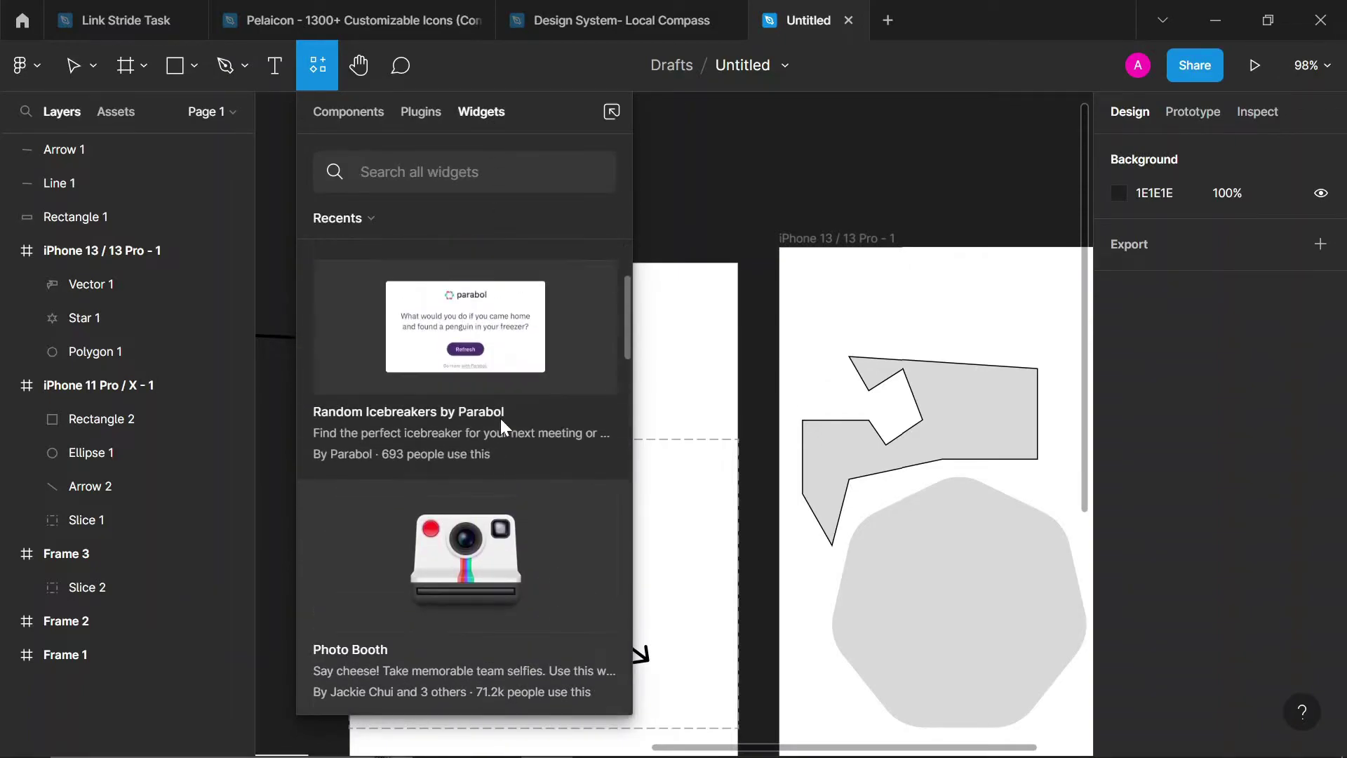
scroll(499, 418, up, 2)
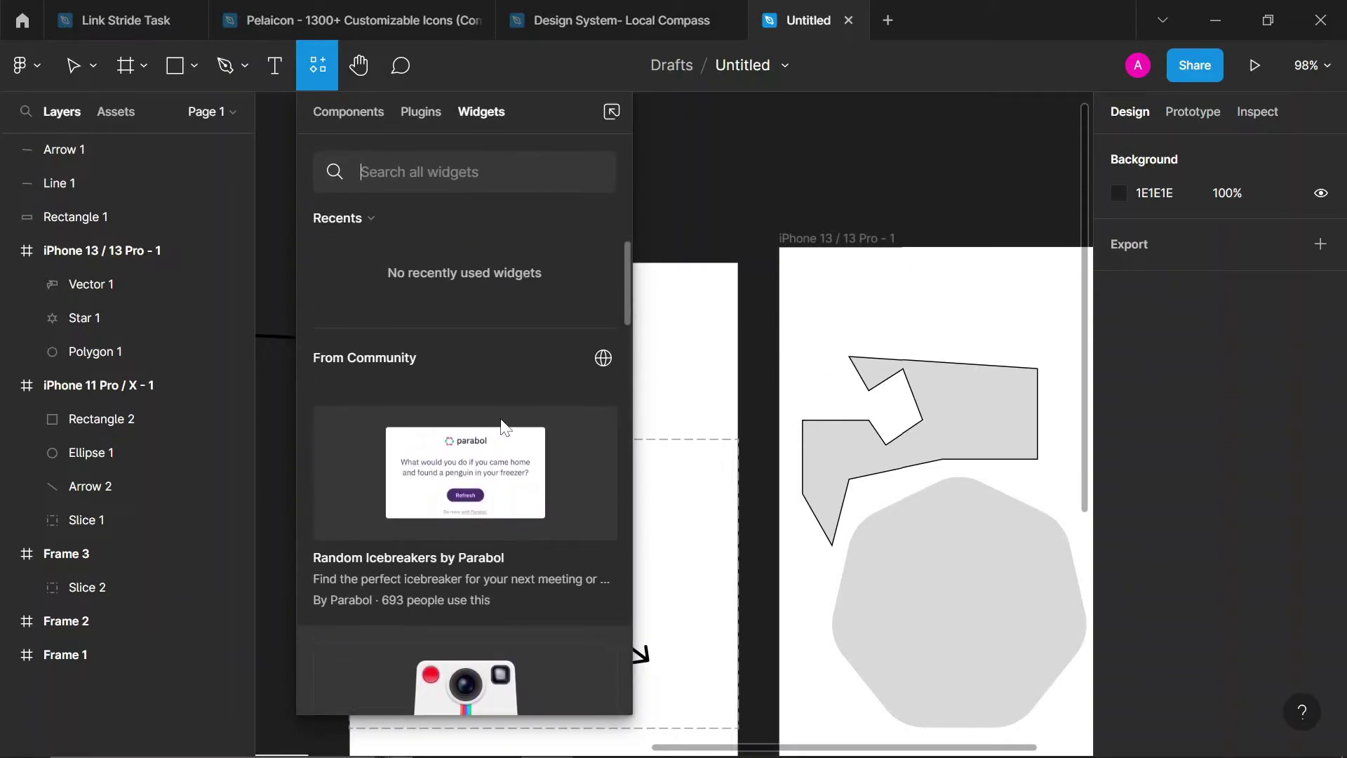
Close the Widgets panel and zoom out to 42% with the Hand tool to view all frames
click(809, 110)
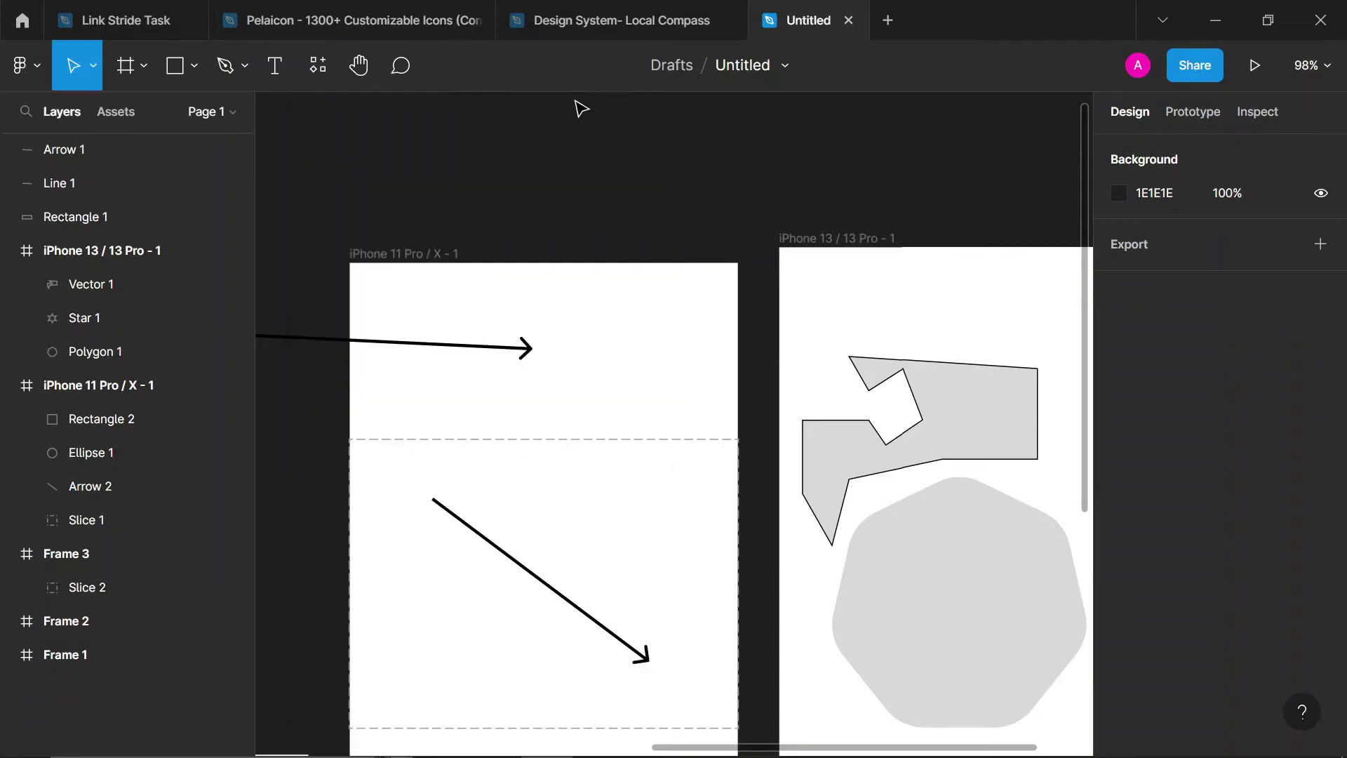
click(360, 72)
scroll(574, 365, down, 5)
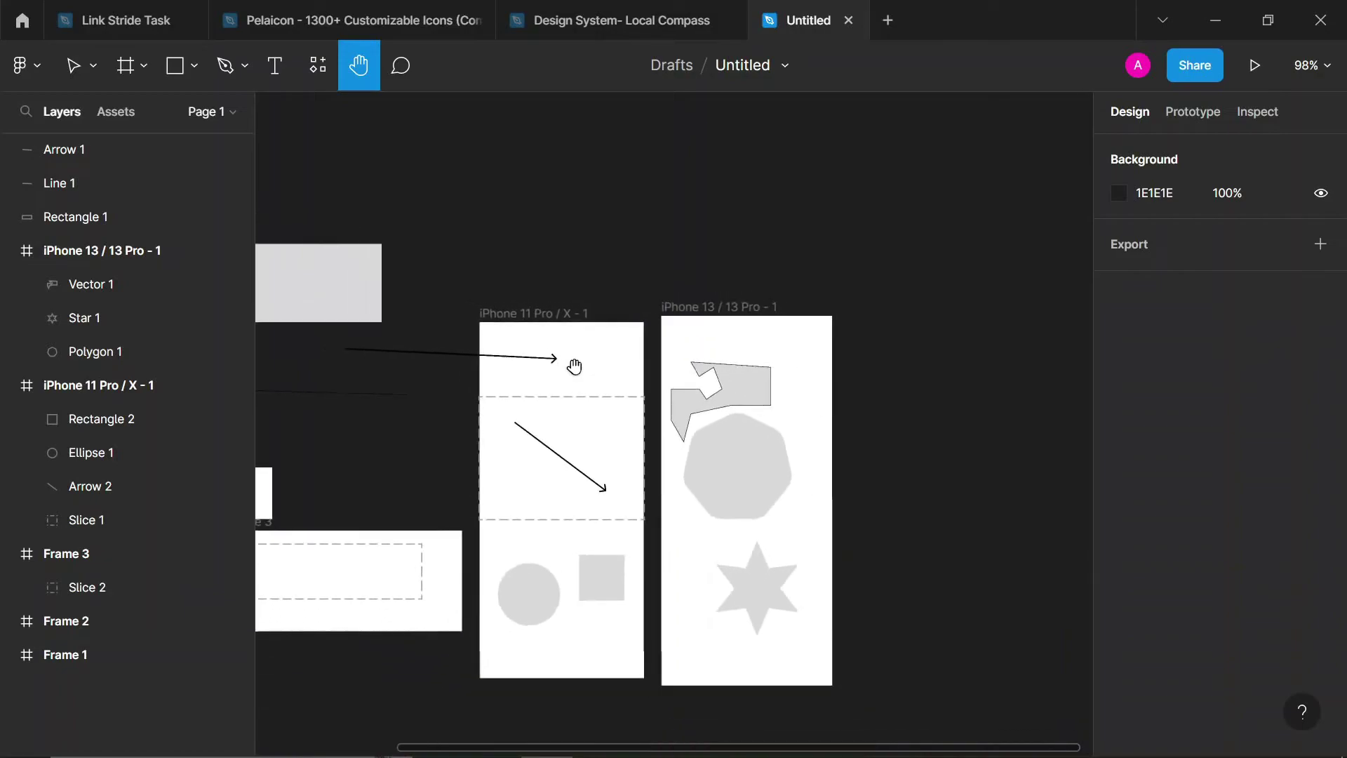
scroll(572, 371, up, 2)
drag(572, 365, 689, 384)
scroll(688, 384, down, 2)
scroll(688, 383, right, 2)
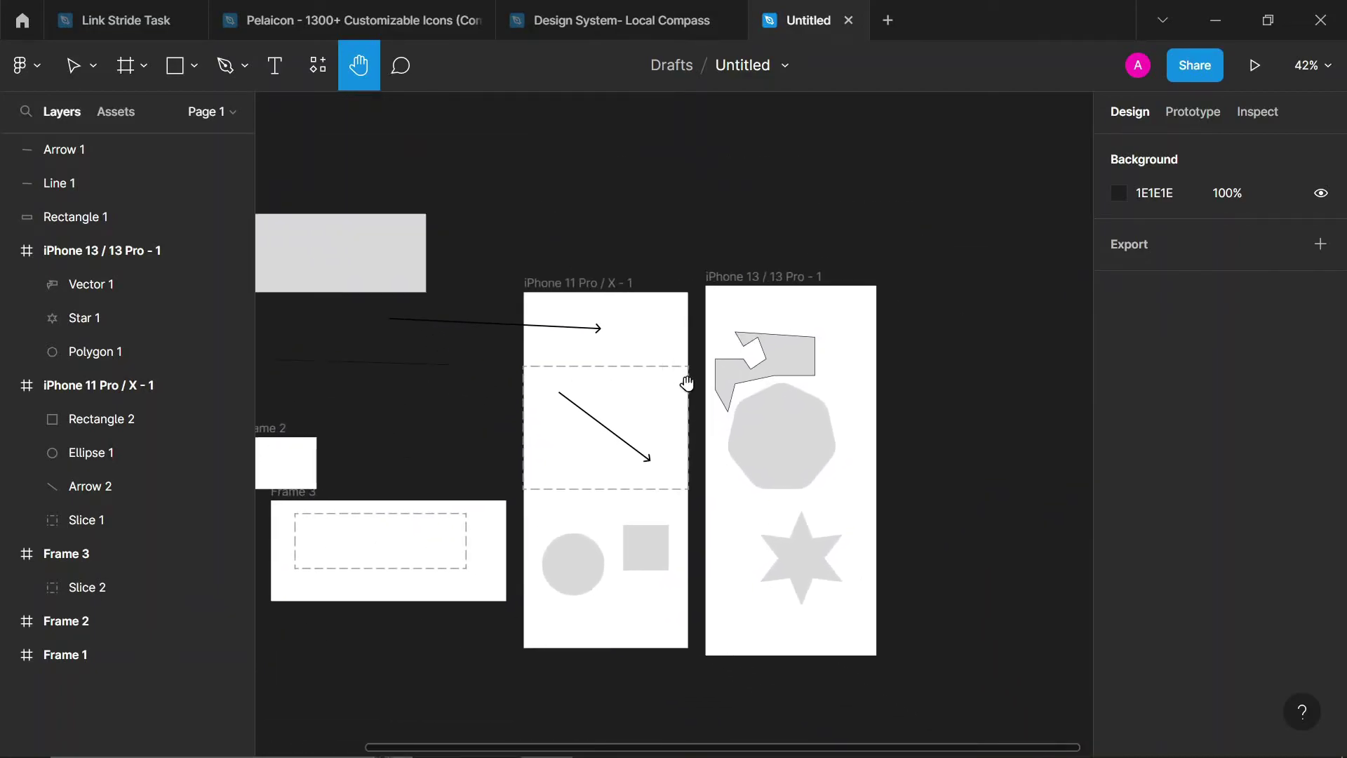
Try posting a 'work on this' comment pinned inside the iPhone 13 frame
click(403, 70)
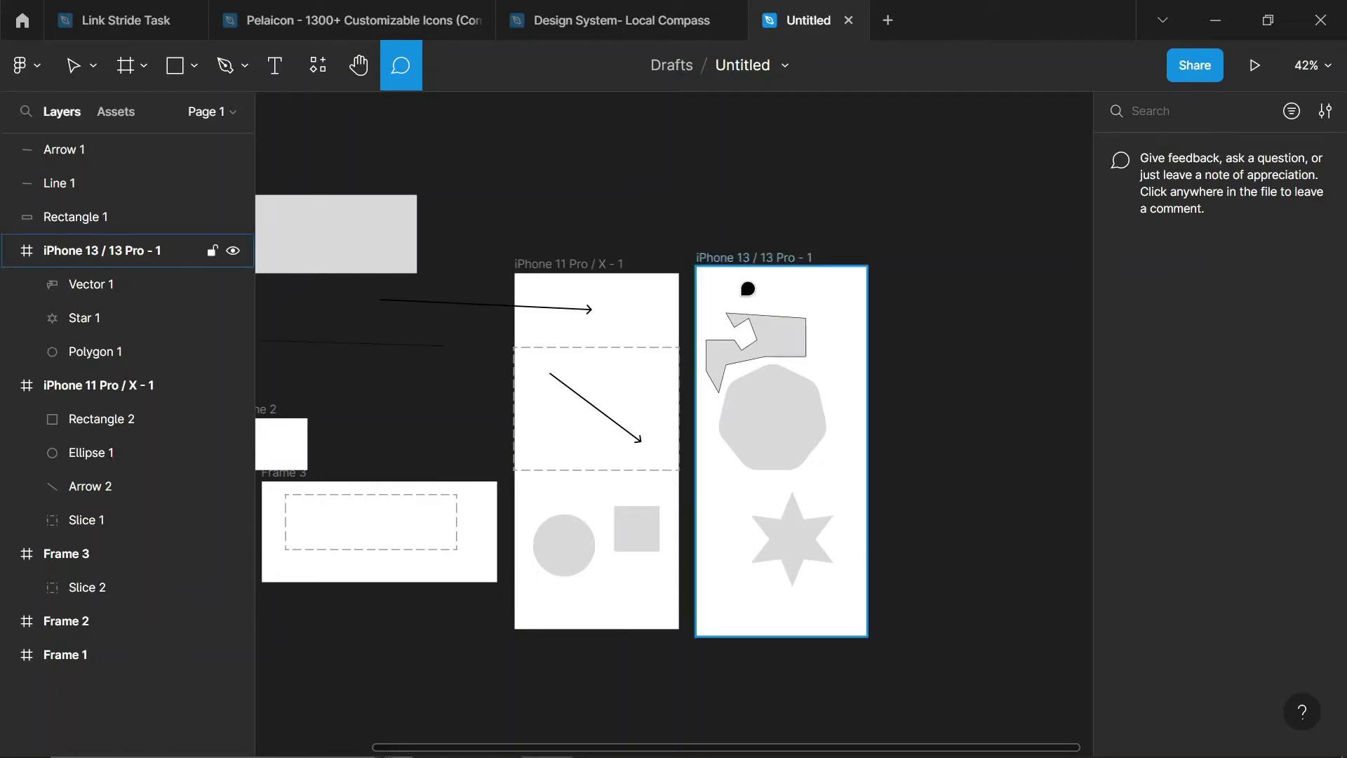
click(748, 288)
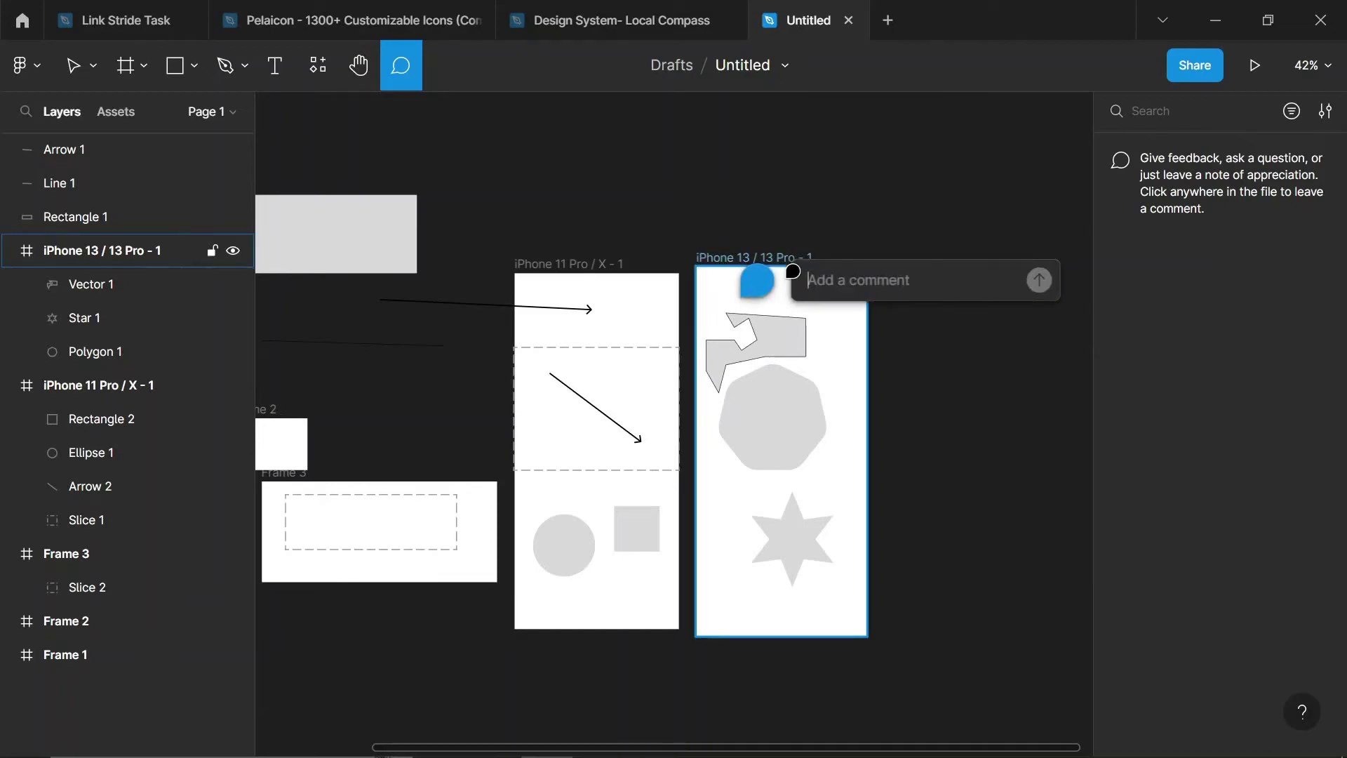
text(v)
key(BackSpace)
text(wo)
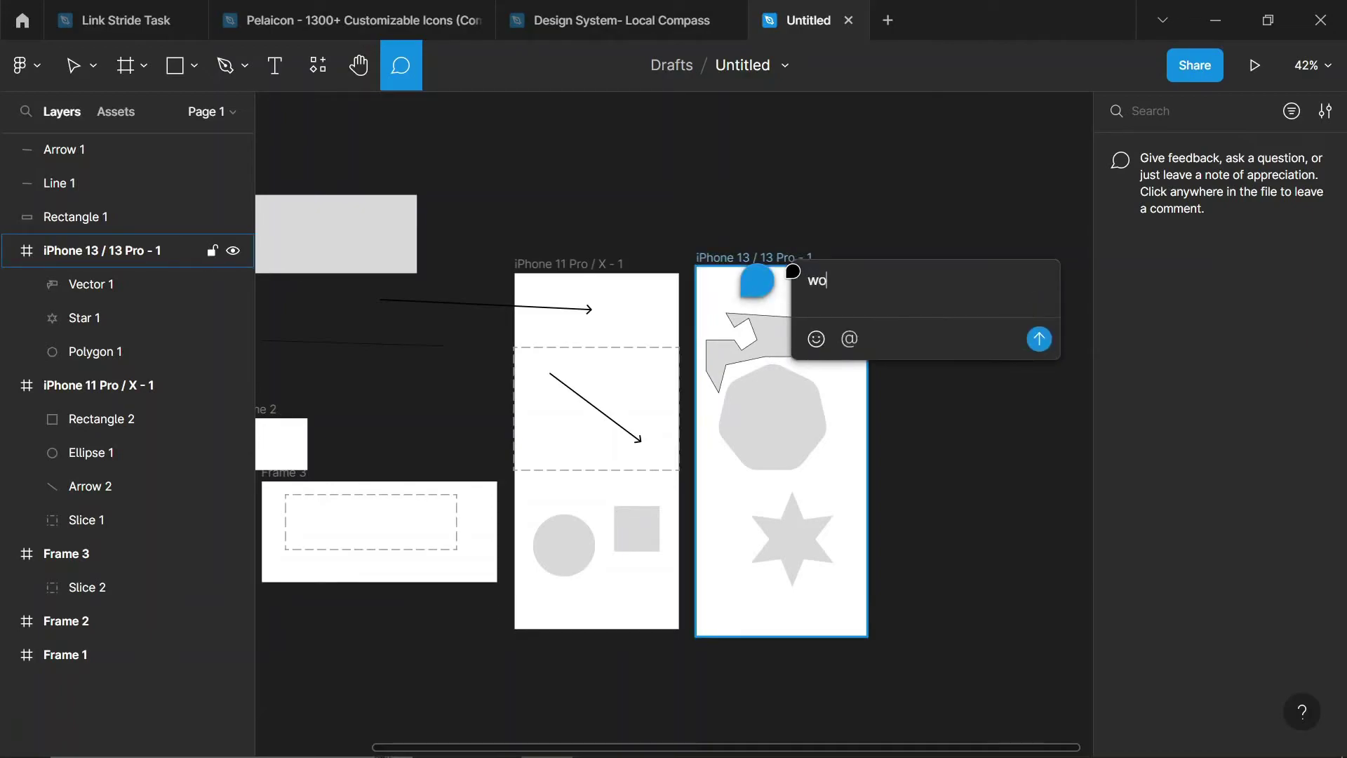
text(rk on this)
key(Return)
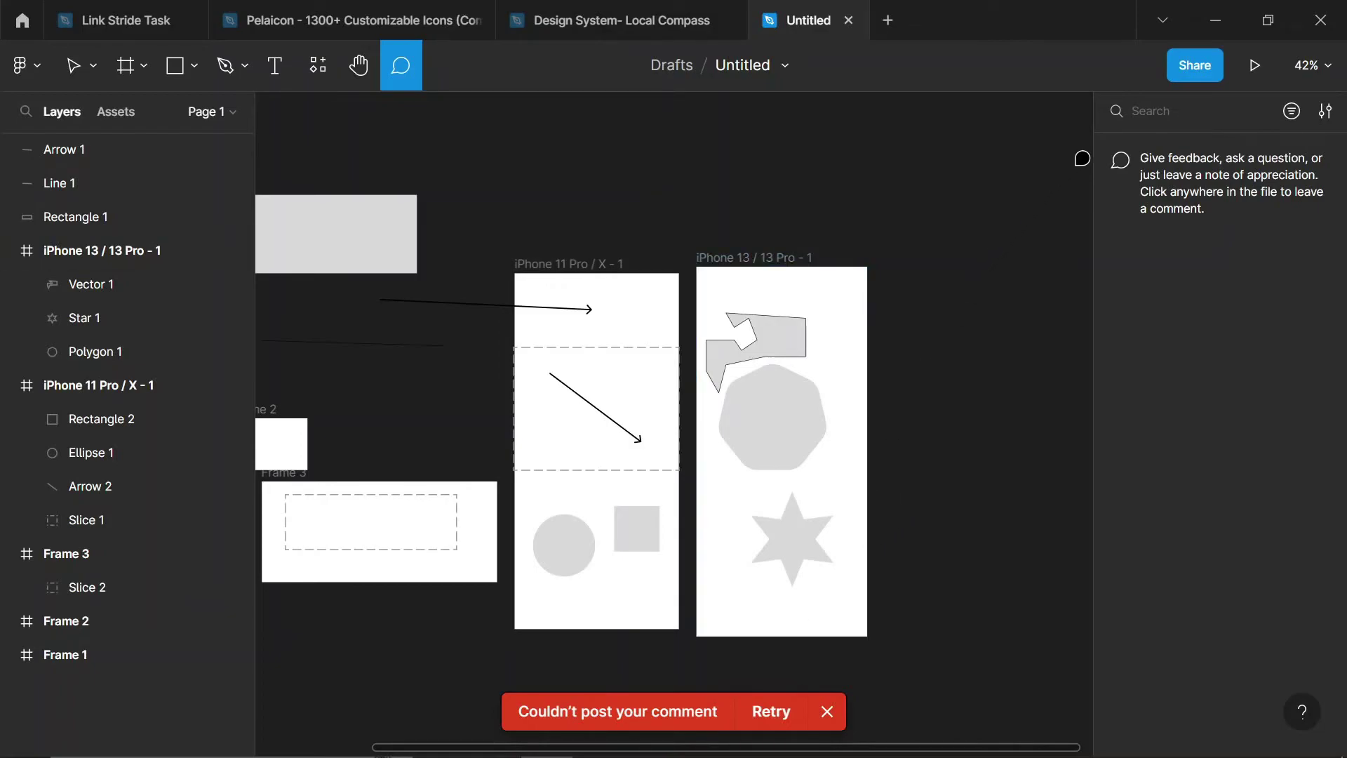
key(v)
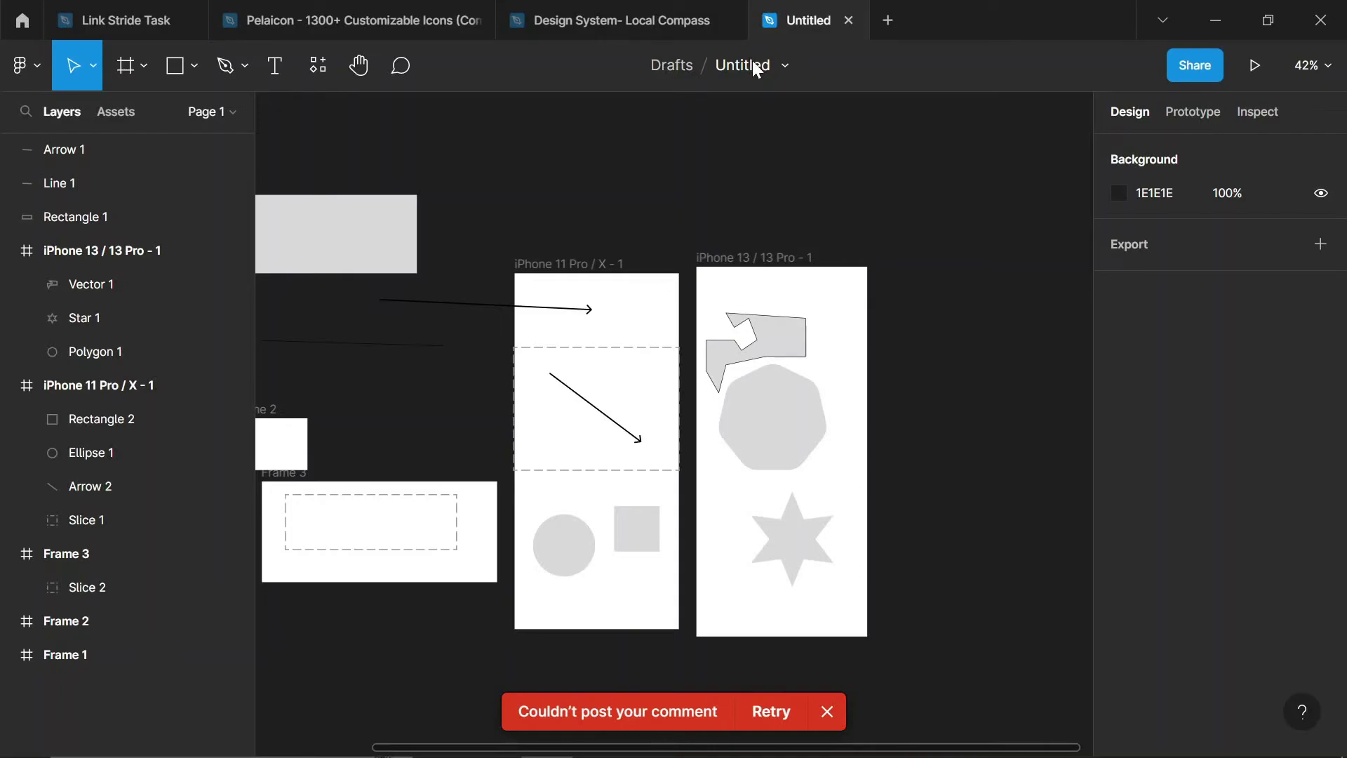
click(1190, 65)
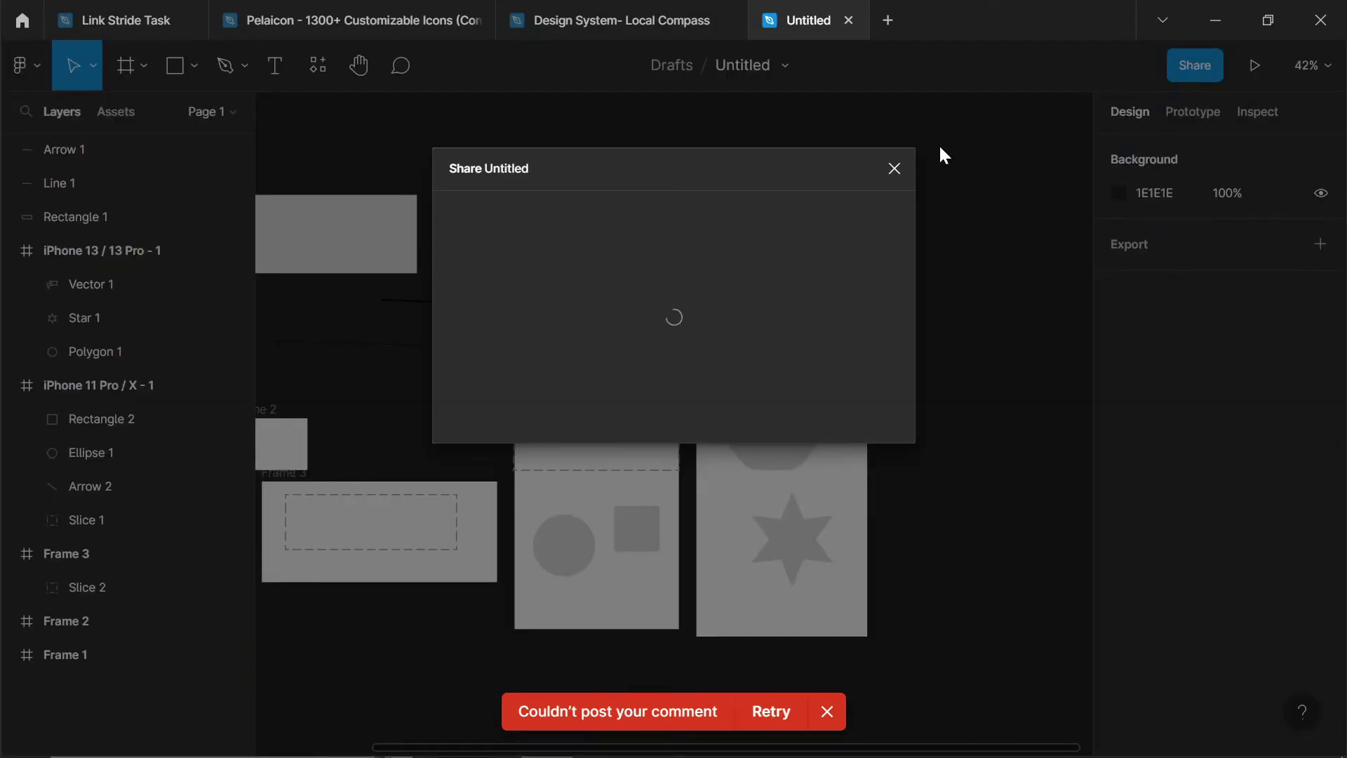
click(904, 167)
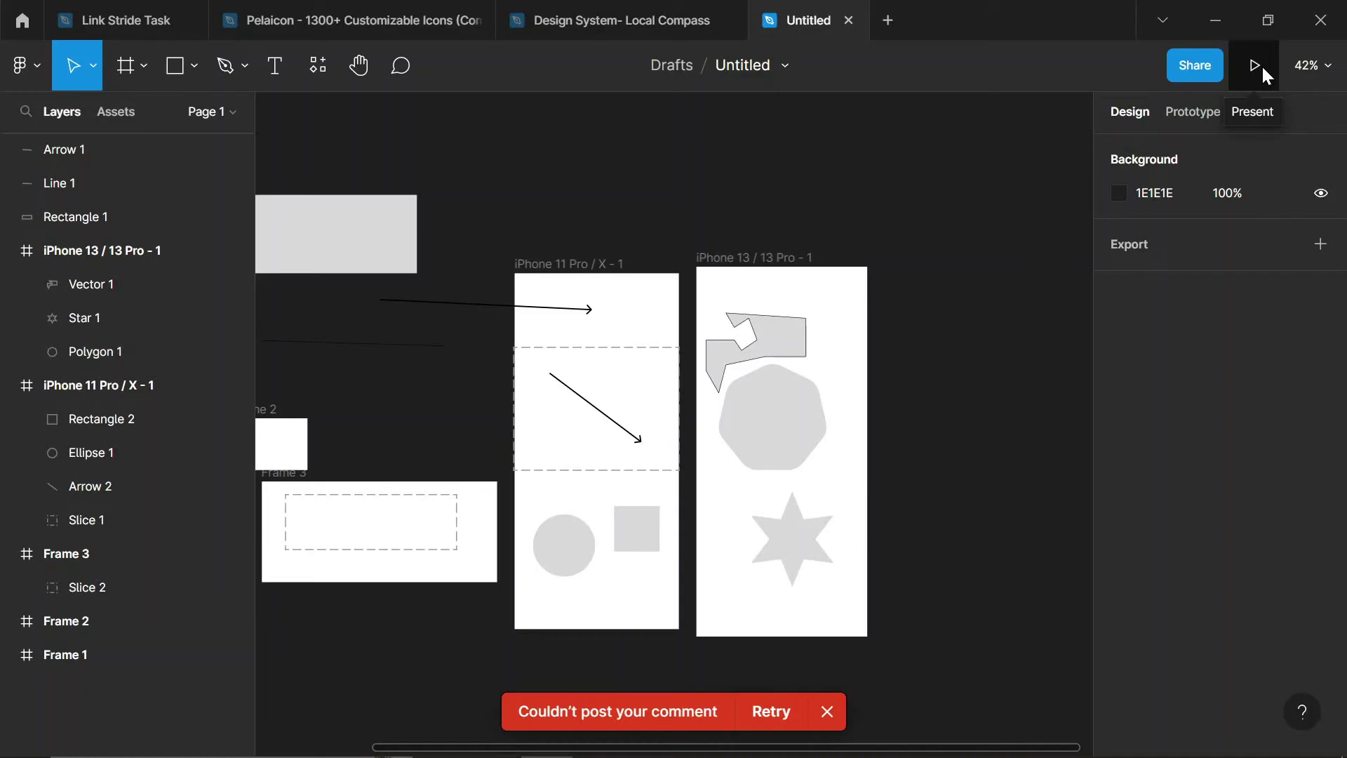
Show the Prototype panel and zoom in on the selected iPhone 11 Pro / X - 1 frame
click(1208, 112)
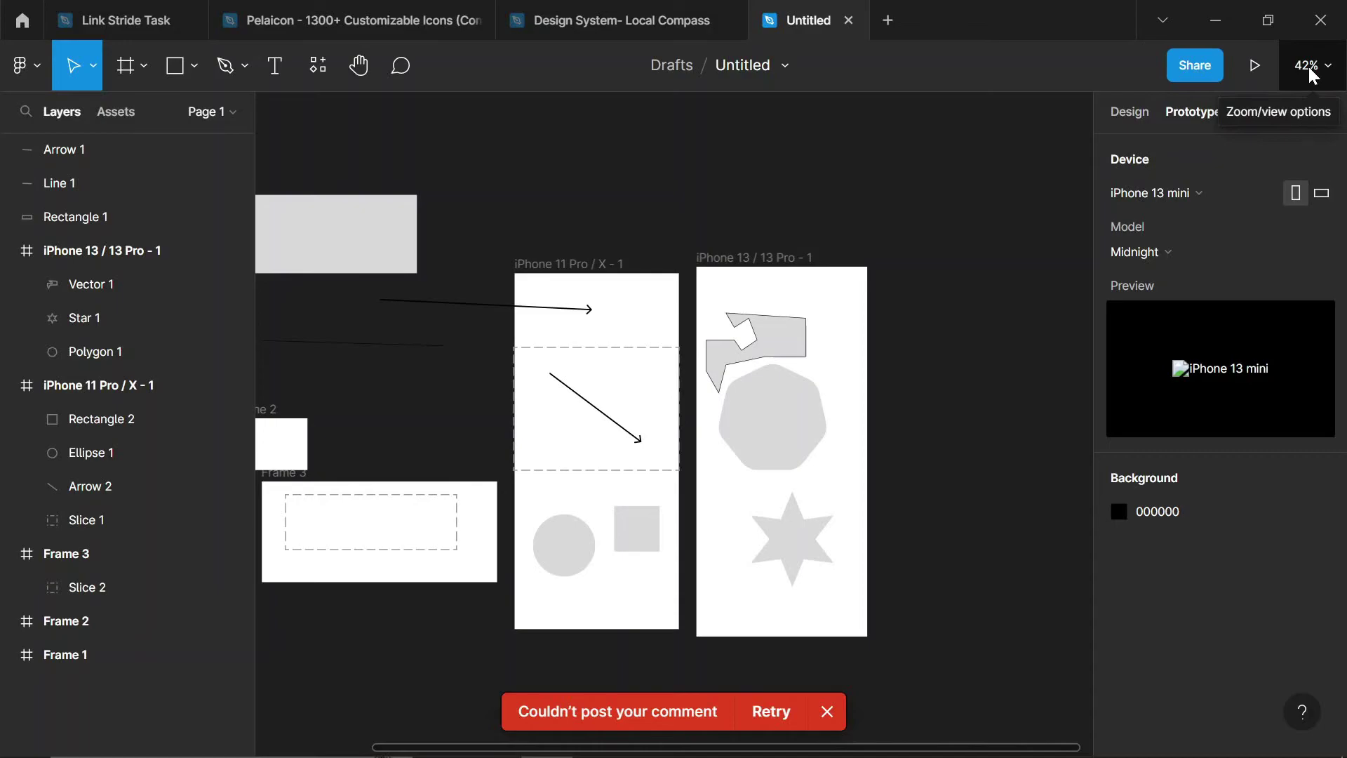
key(shift+2)
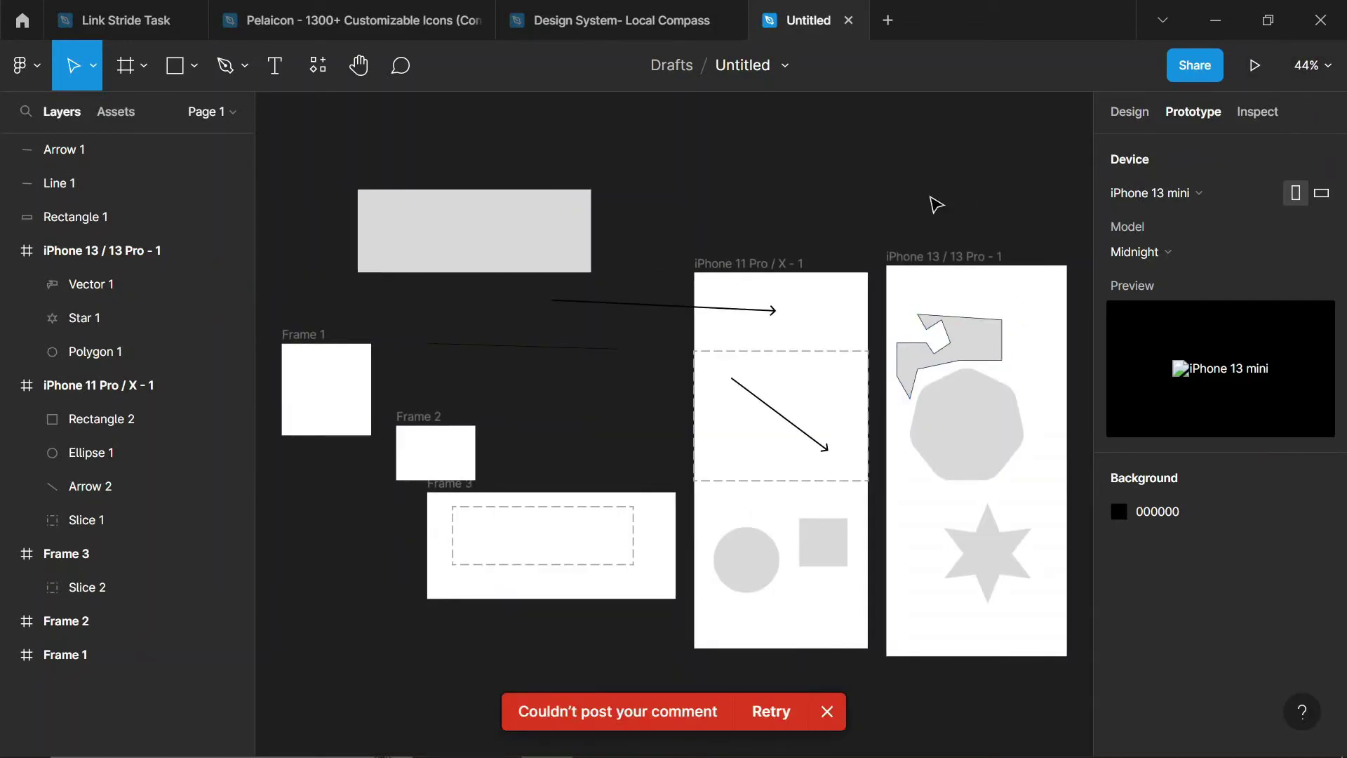
click(772, 272)
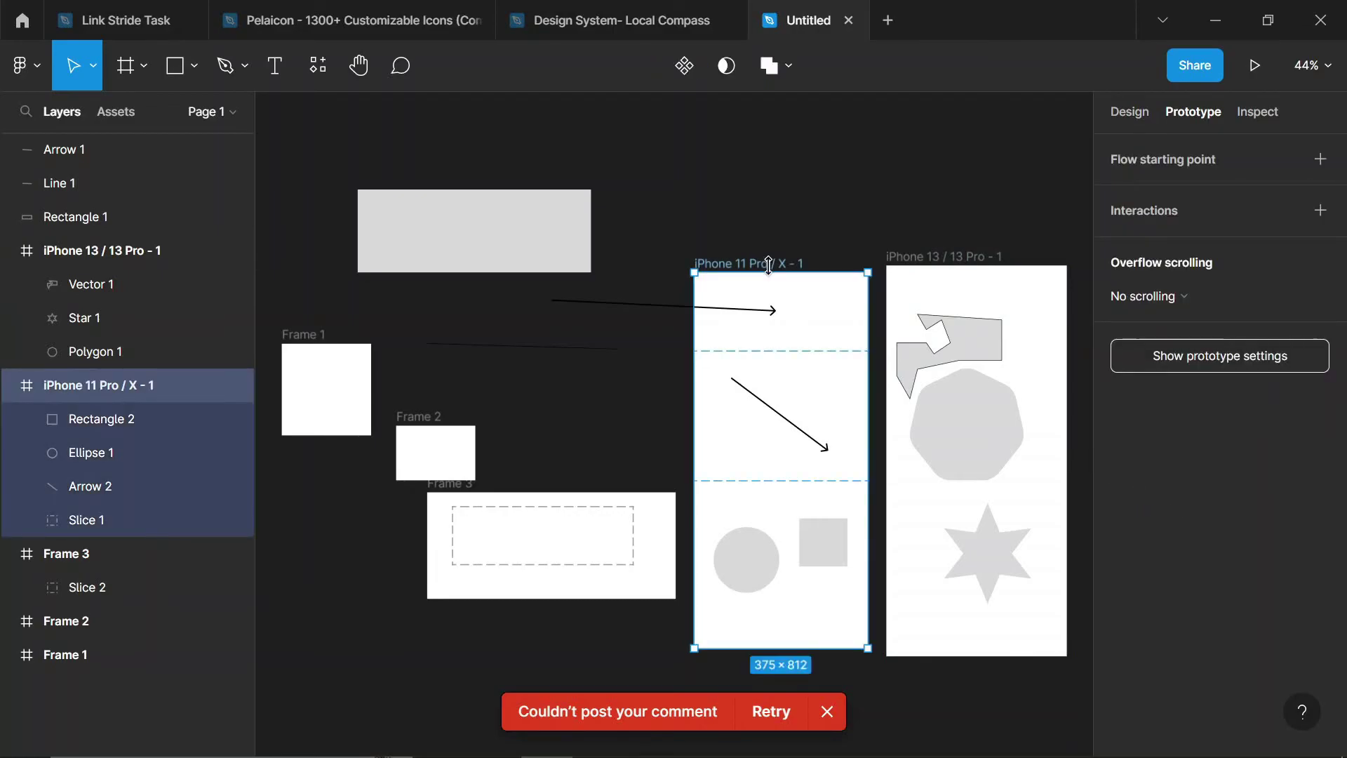
key(shift+2)
scroll(783, 306, down, 5)
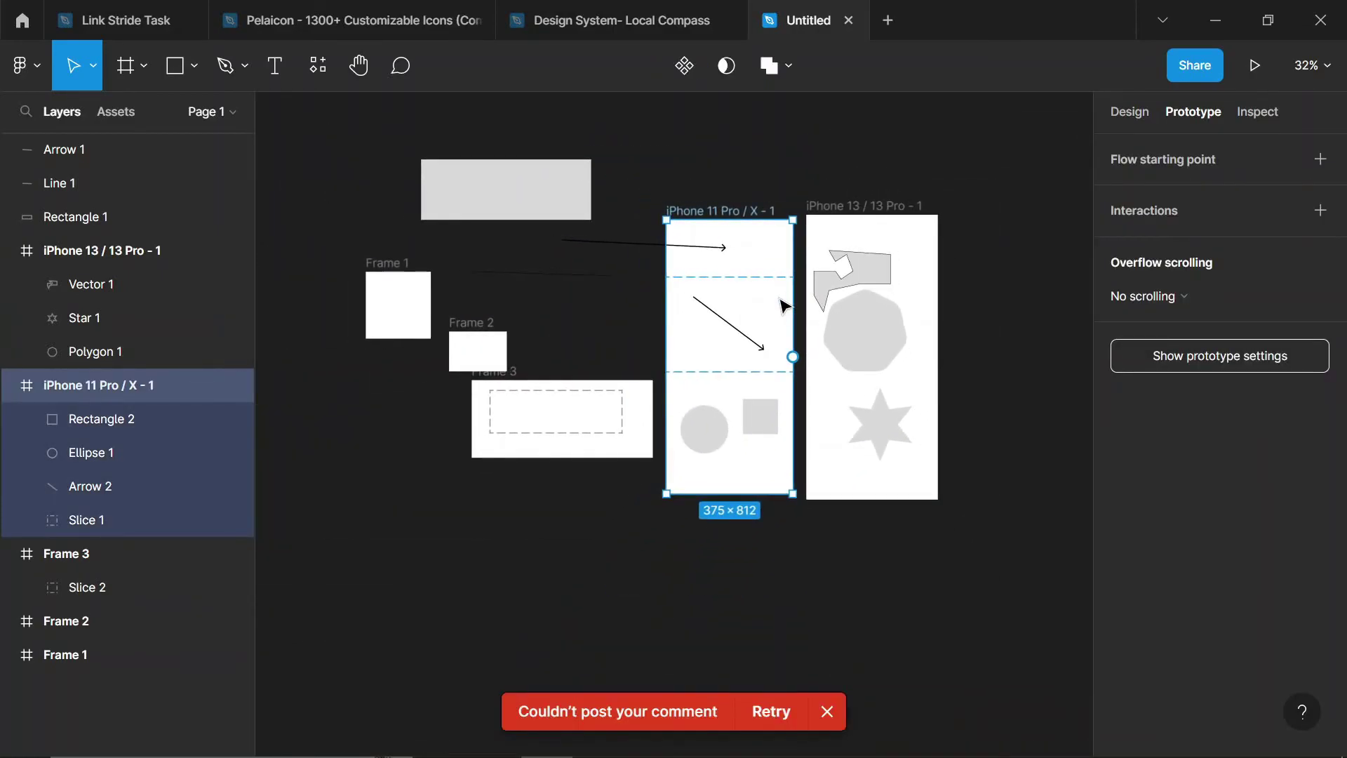
scroll(784, 306, up, 5)
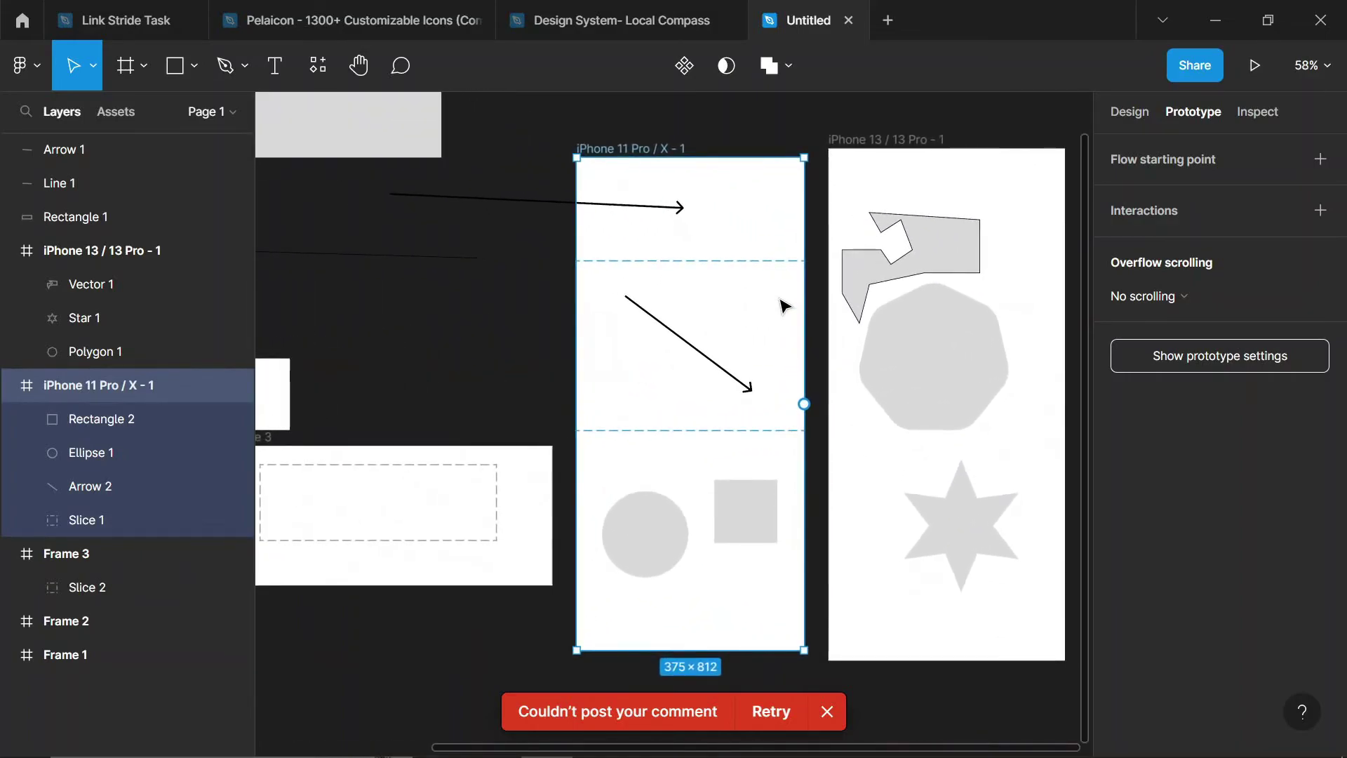
scroll(784, 306, right, 2)
scroll(784, 305, right, 2)
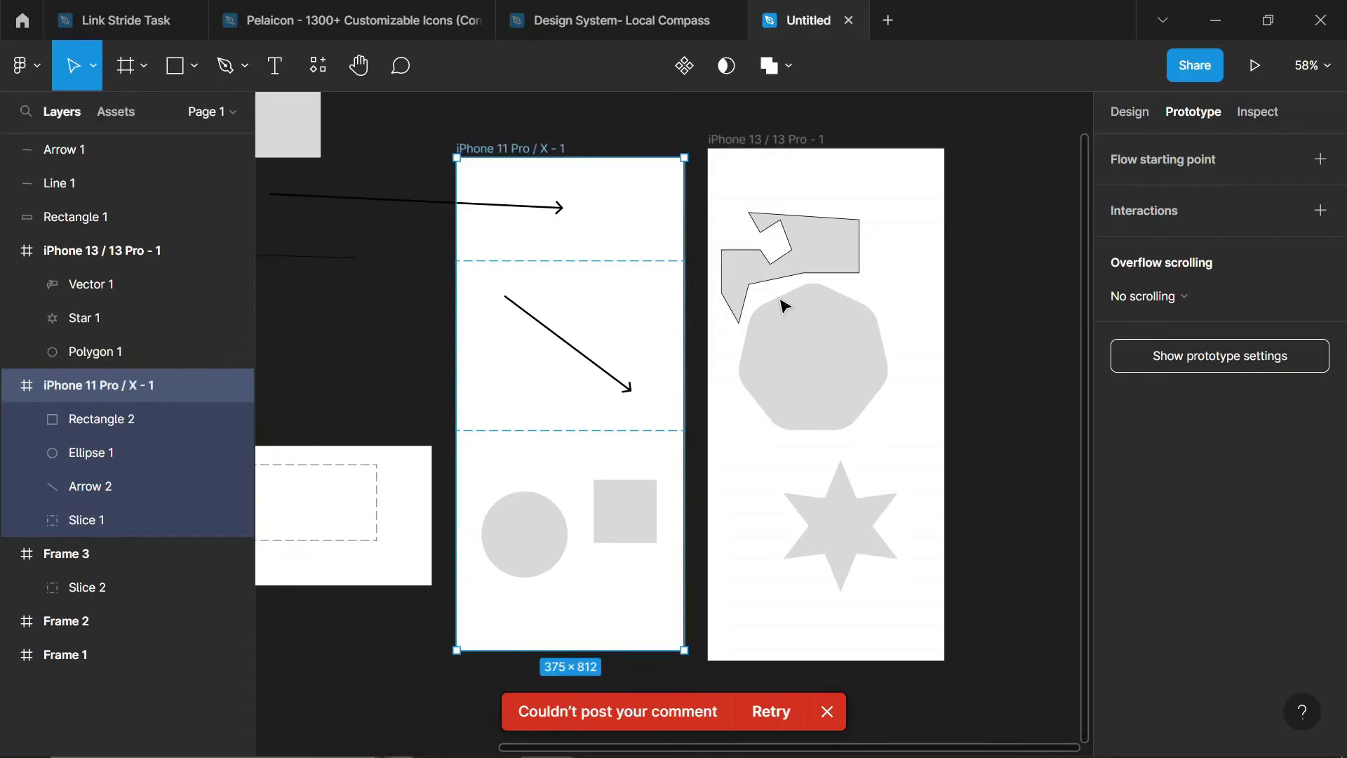
click(33, 52)
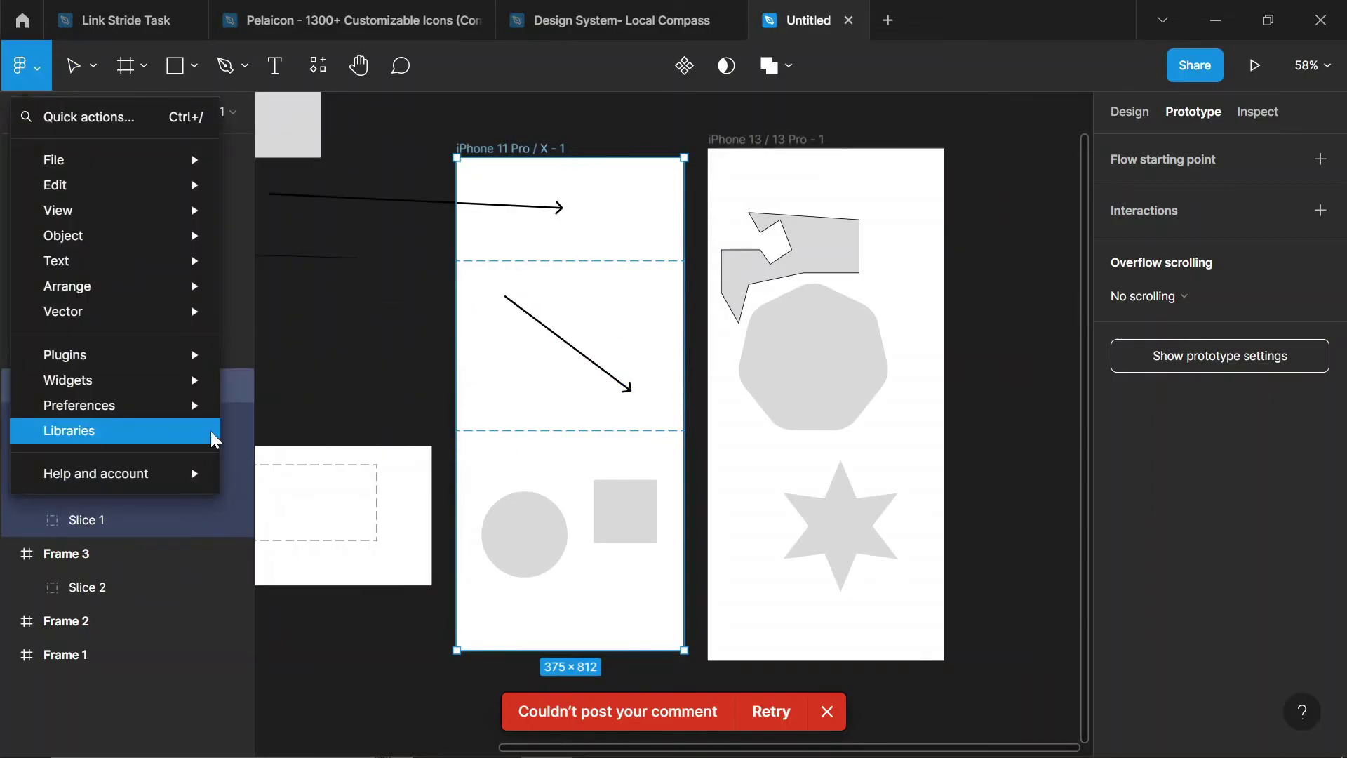
mouse_move(209, 407)
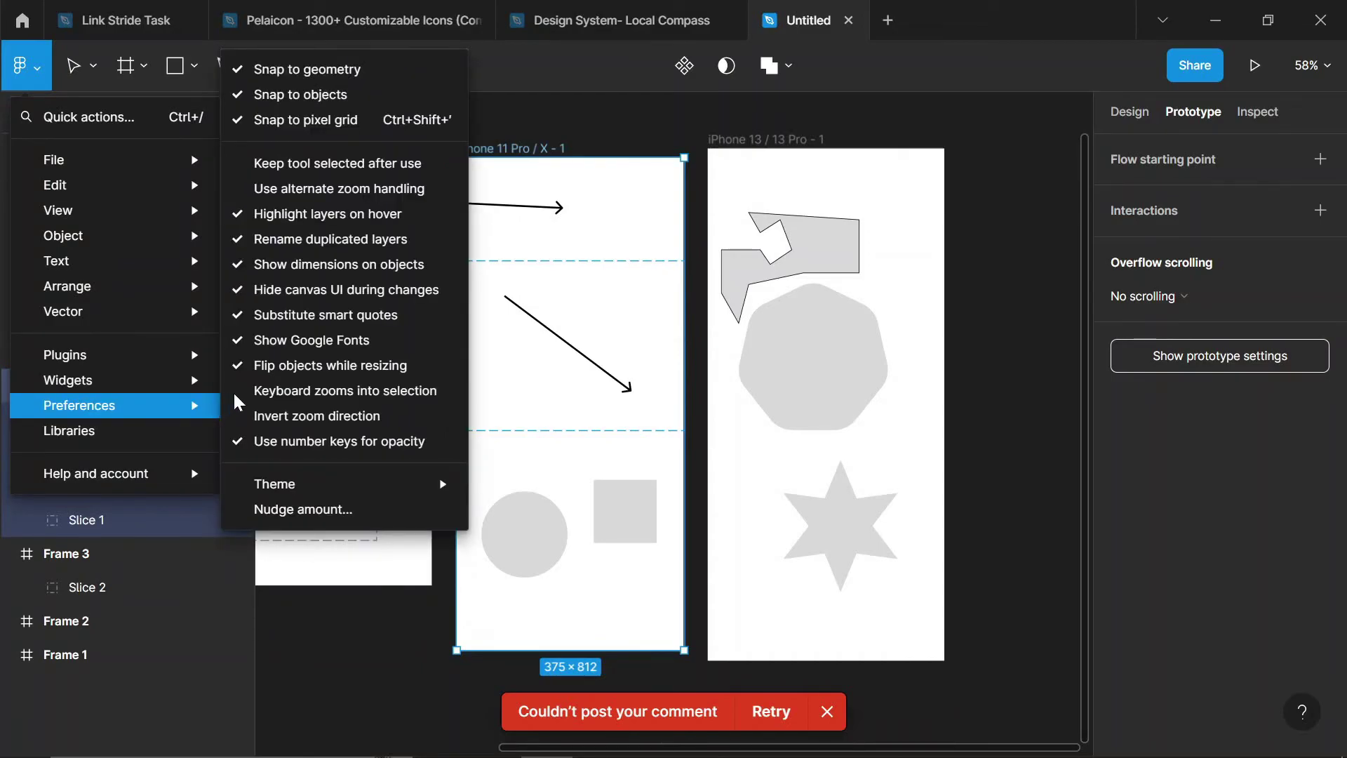
click(938, 191)
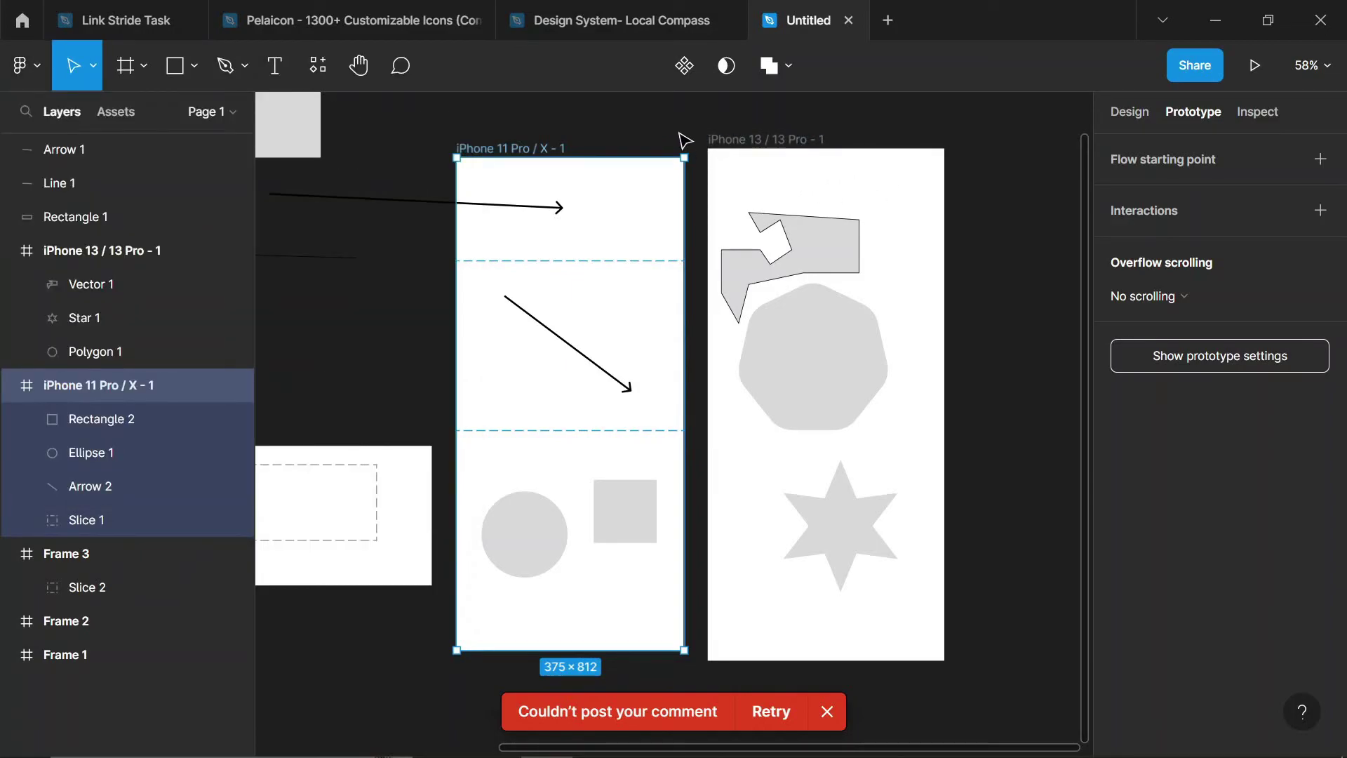
Select Vector 1 and show its Design properties: X 22.5, Y 105.5, 227×182.5
scroll(698, 195, right, 3)
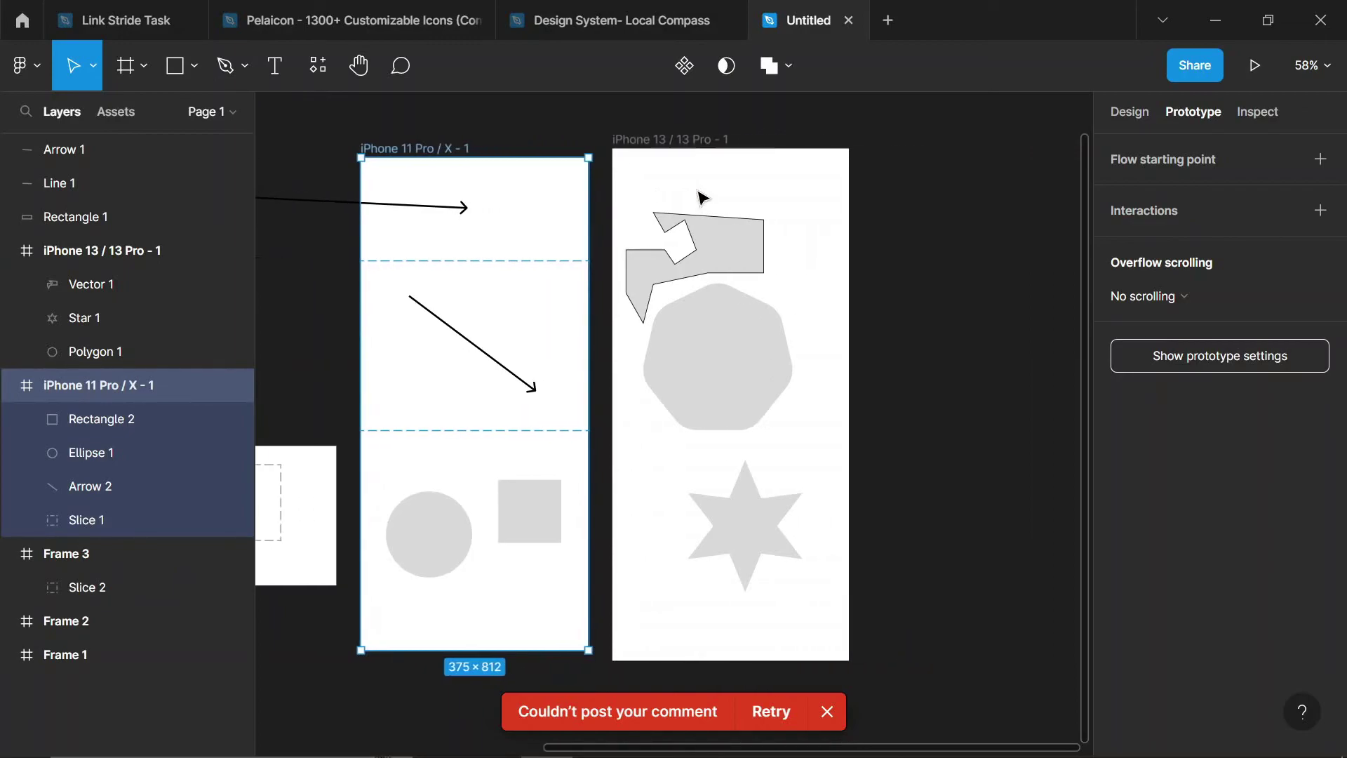
click(723, 238)
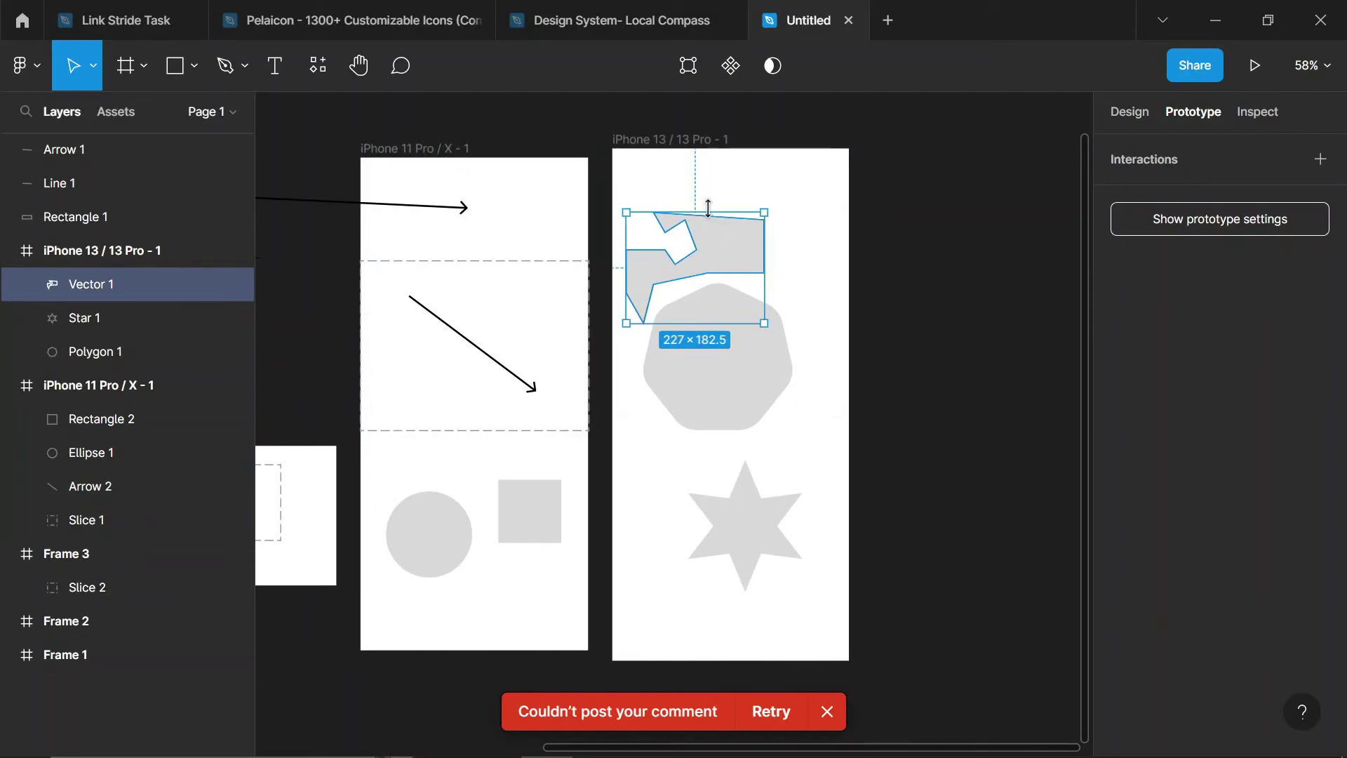
click(1128, 116)
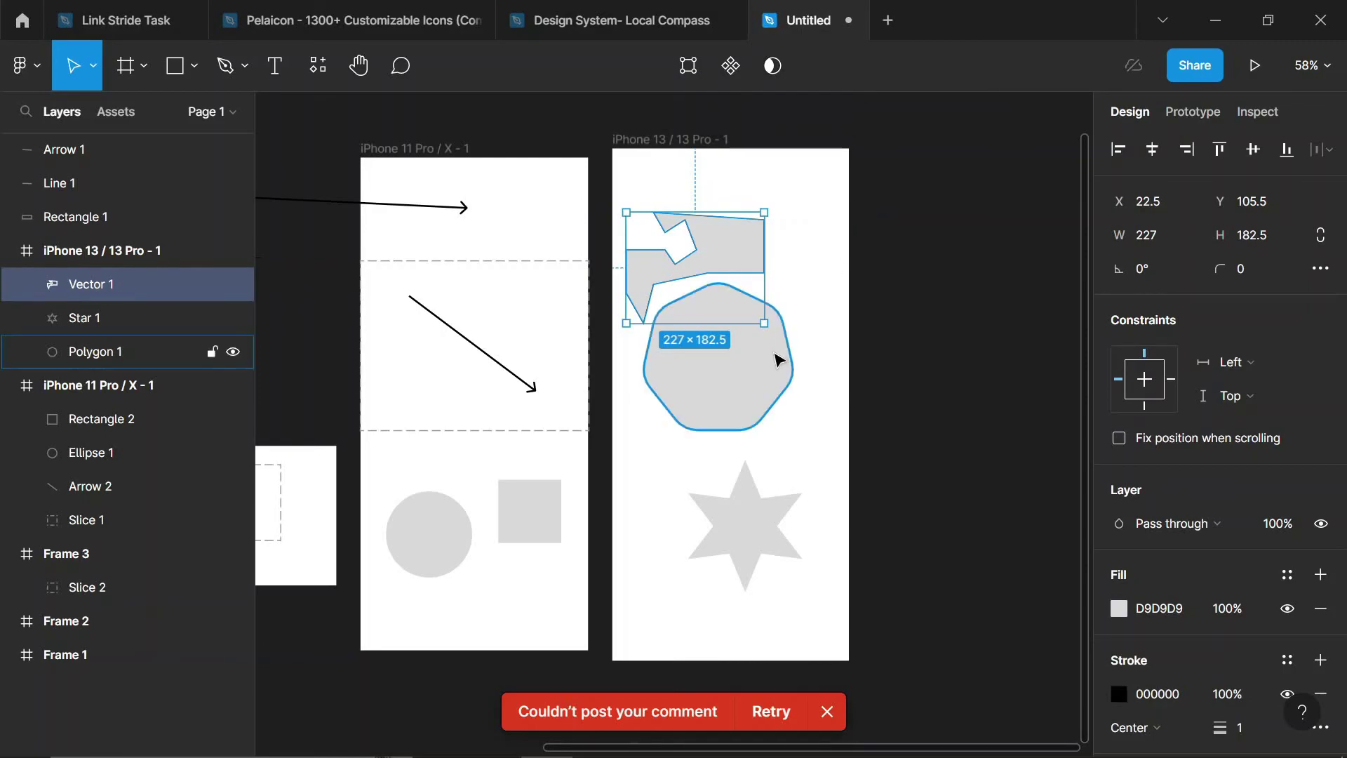
Refill Polygon 1 with the 1E1E1E background via eyedropper and move it to X 120, Y 239
click(777, 360)
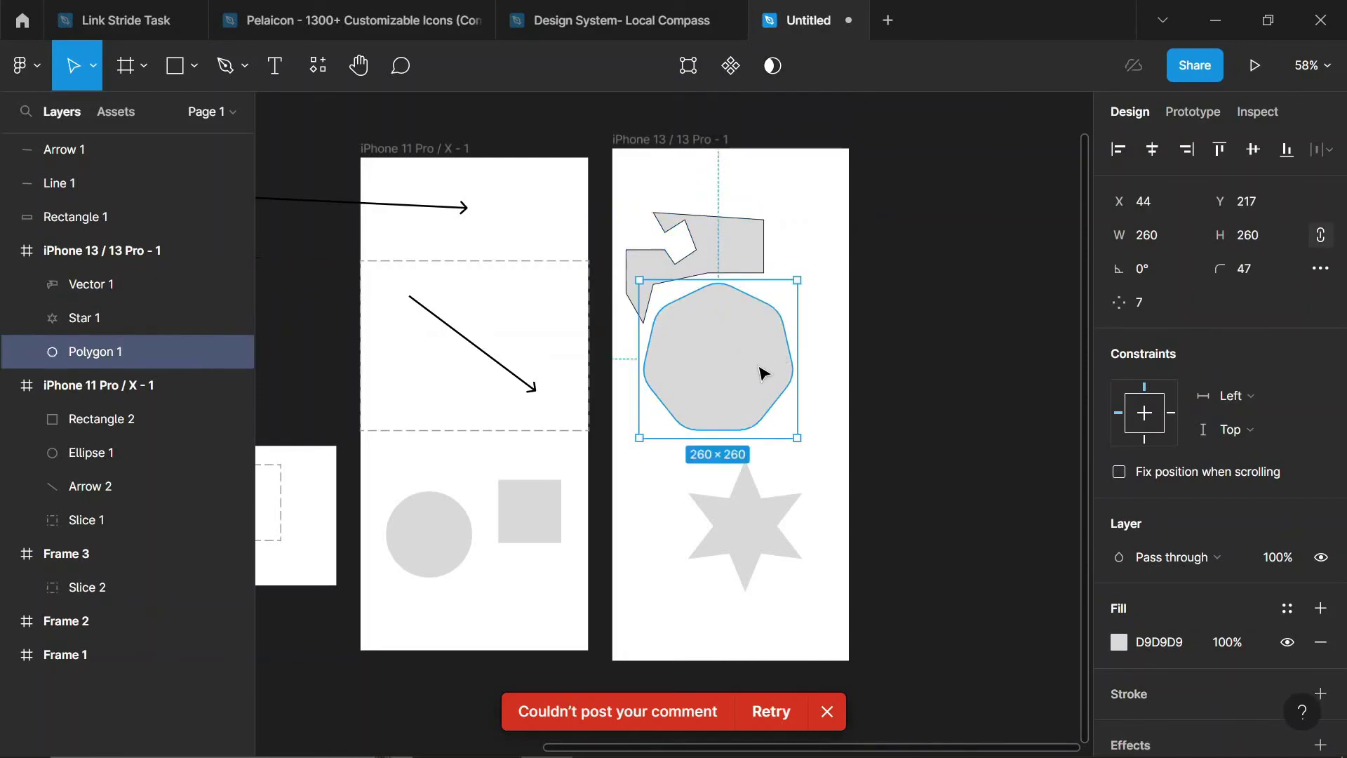
drag(764, 373, 750, 414)
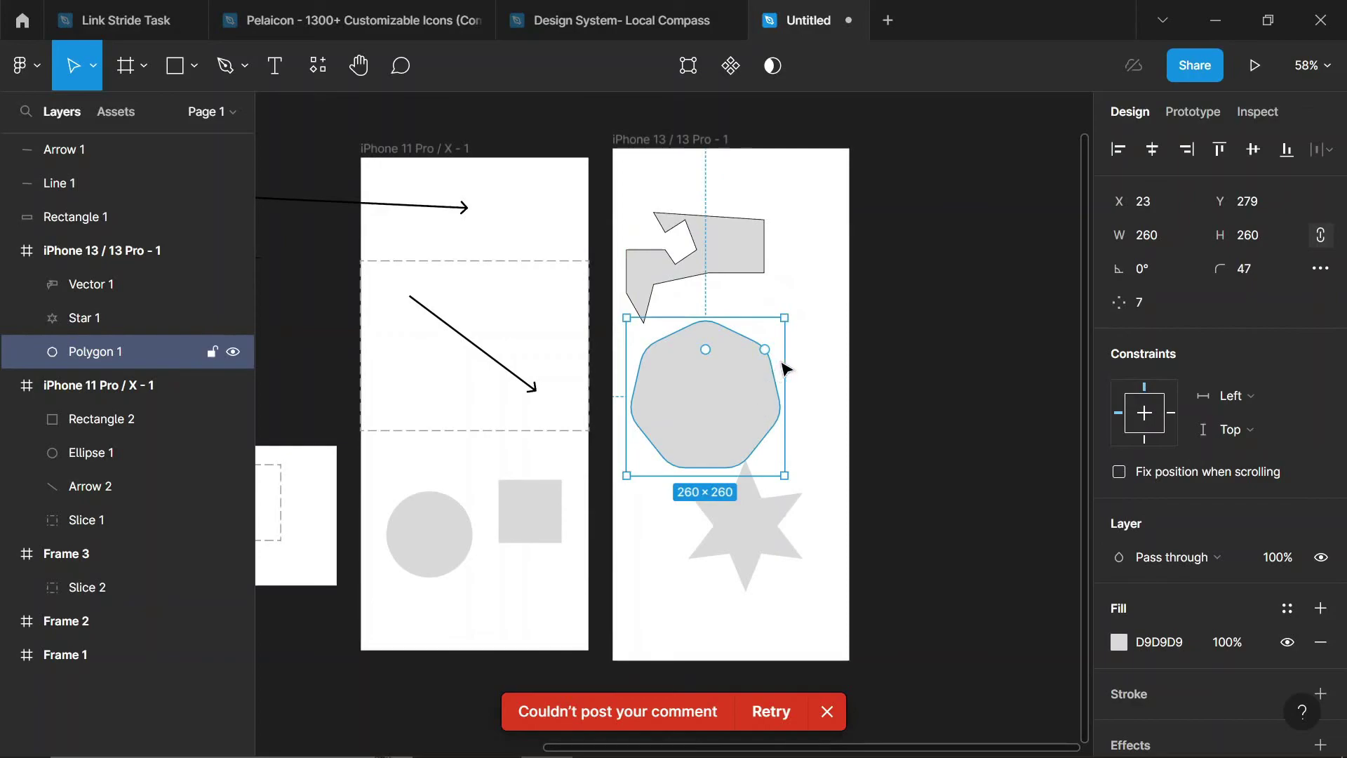
key(i)
click(895, 401)
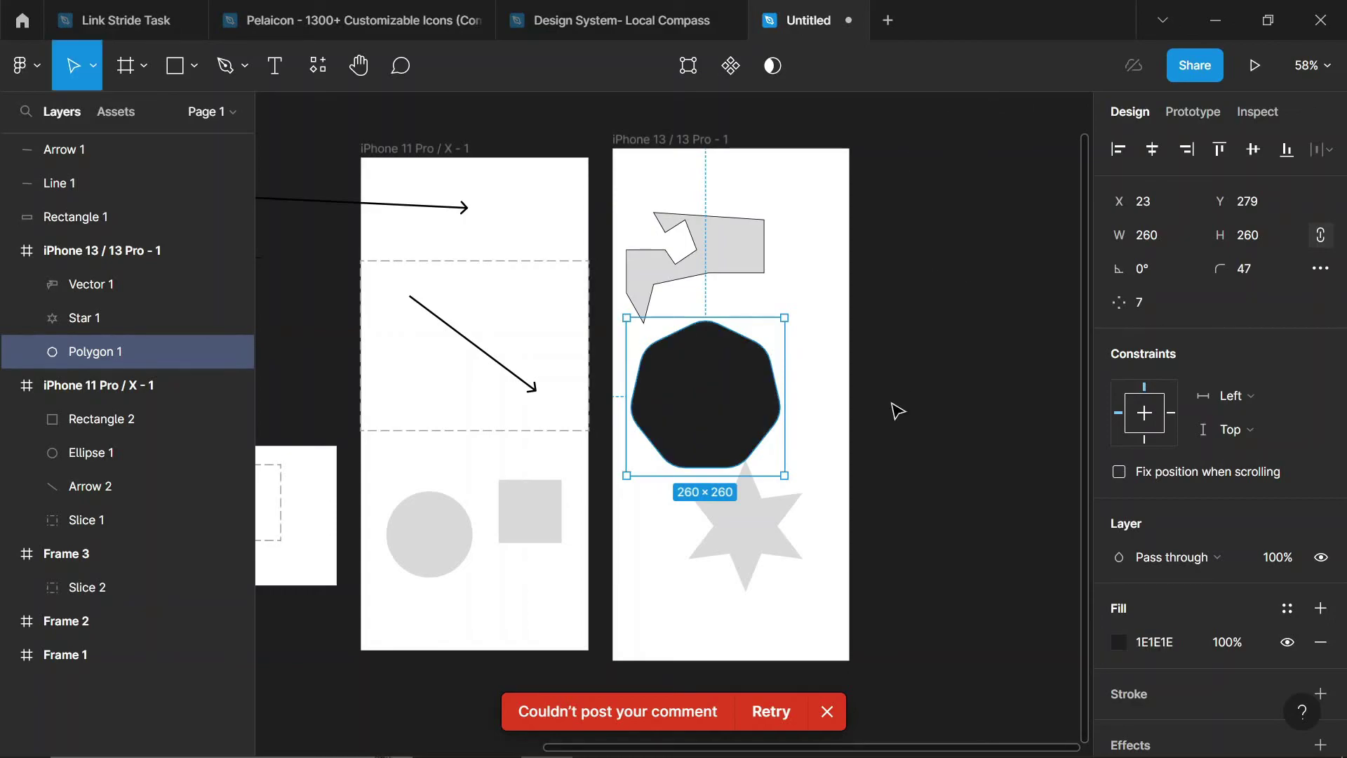
click(979, 397)
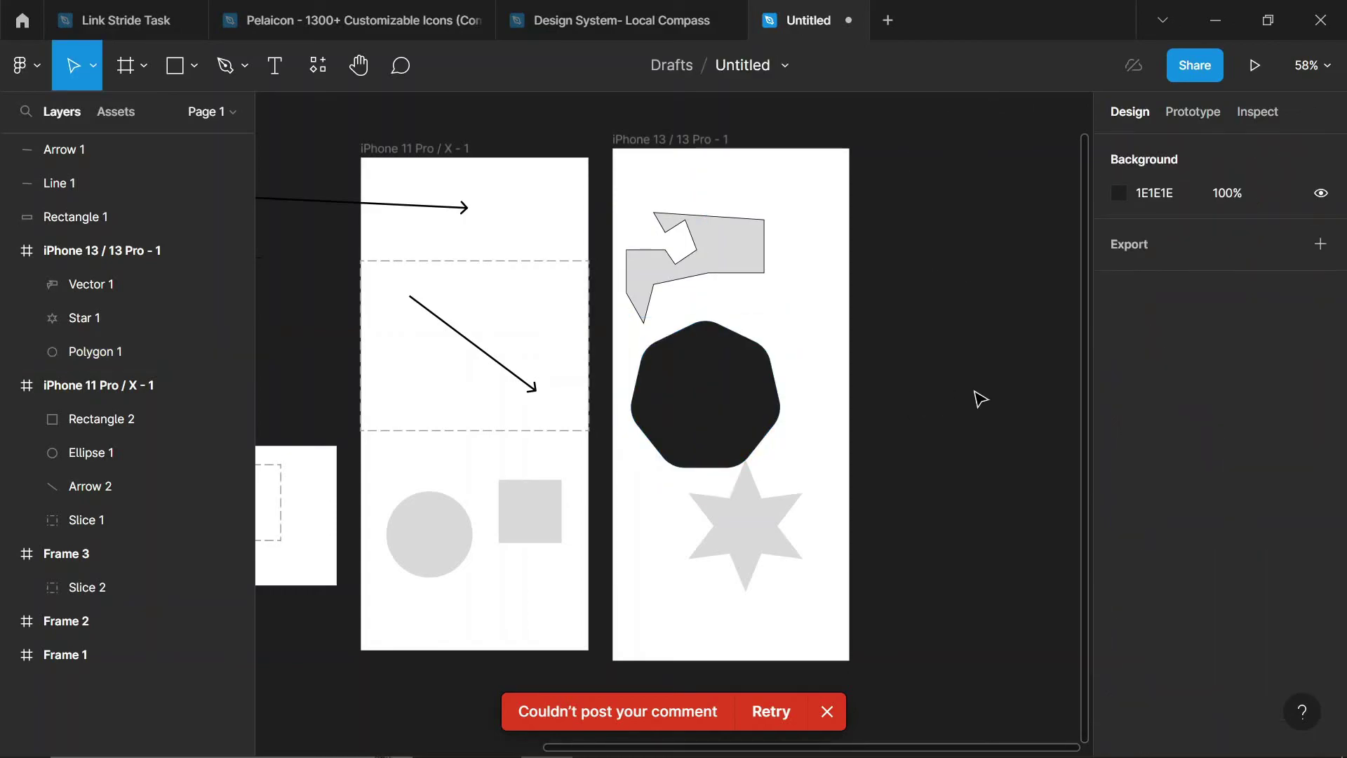
drag(749, 429, 808, 406)
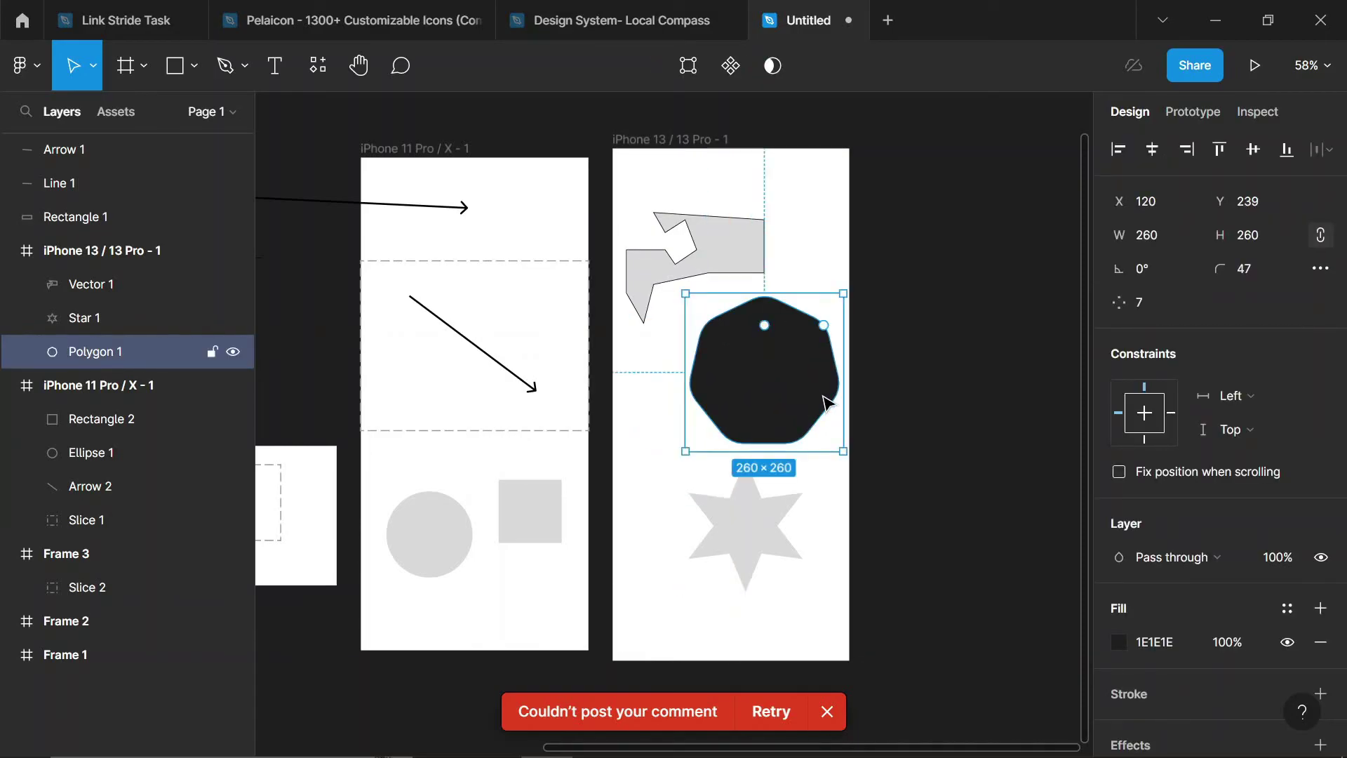